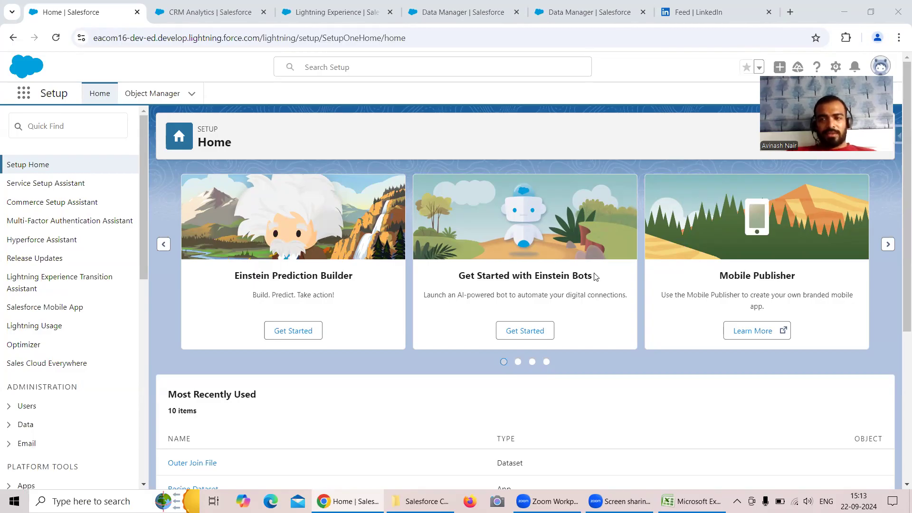
# Switch to the Free Session 4 recipe and discard the unapplied changes to the Left Join node.
pyautogui.click(552, 19)
pyautogui.click(414, 238)
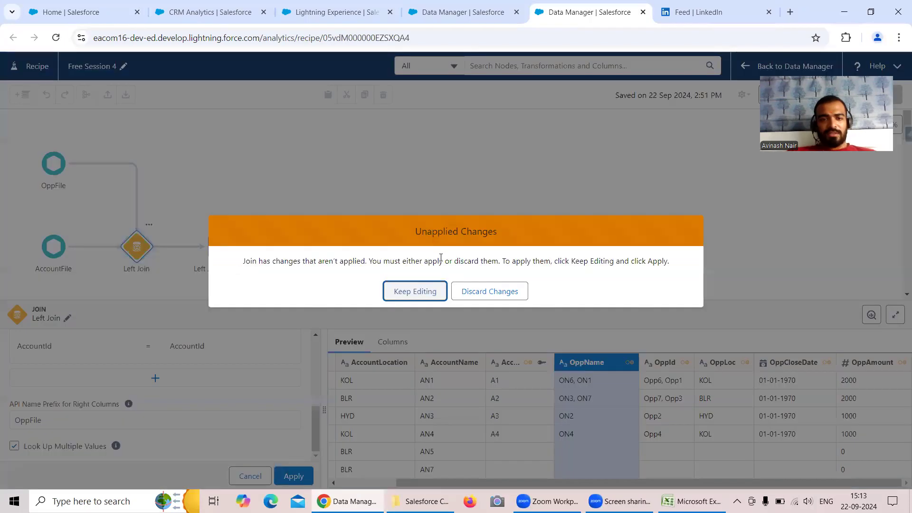
pyautogui.click(471, 297)
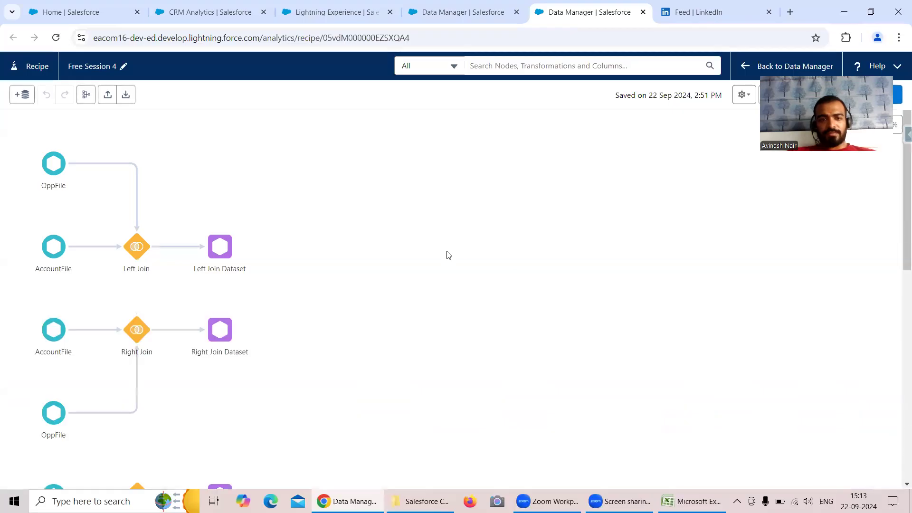
# Add the AccountFile and OppFile datasets to the recipe as new input data.
pyautogui.scroll(-3, 365, 282)
pyautogui.scroll(-9, 367, 283)
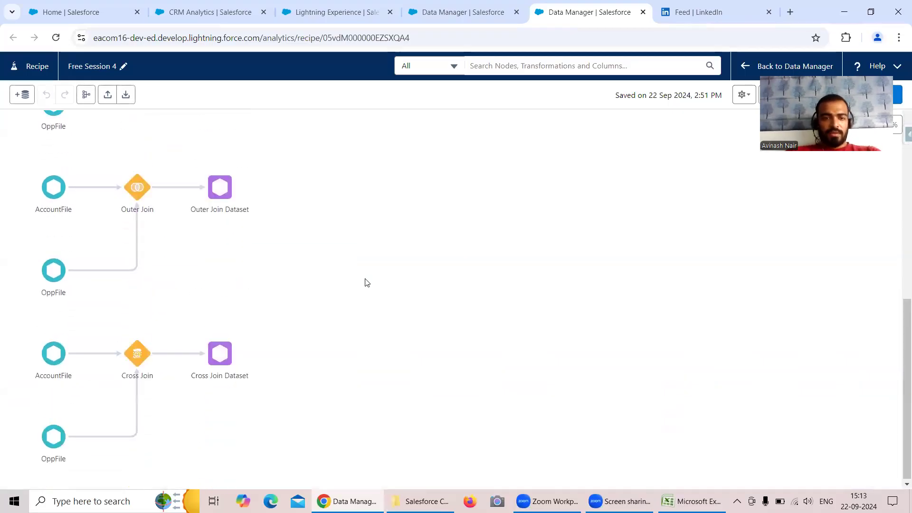
pyautogui.click(22, 94)
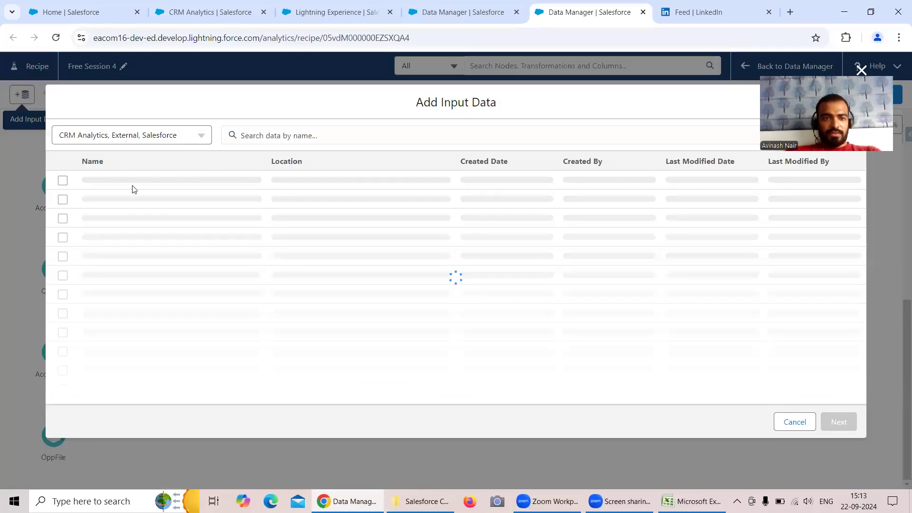
pyautogui.click(63, 180)
pyautogui.click(63, 198)
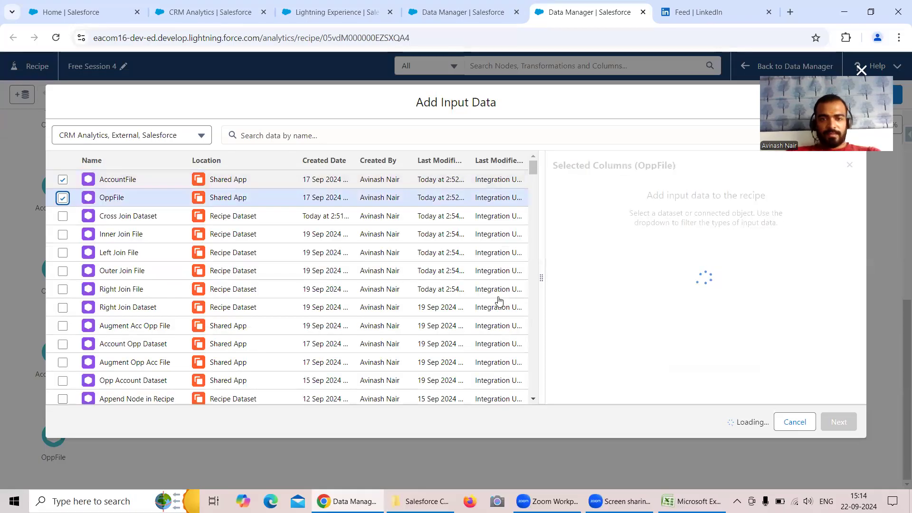
pyautogui.click(839, 422)
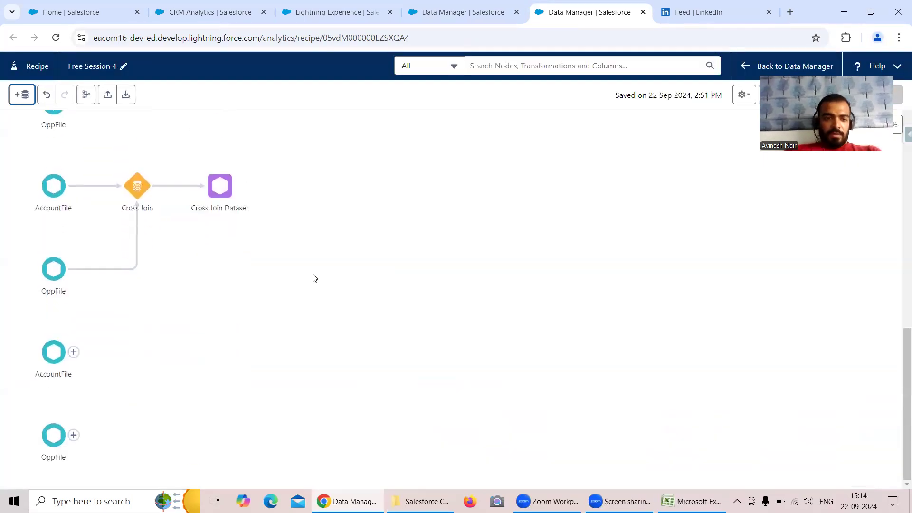
# Join the new OppFile node with the new AccountFile node and name the join LookUp Single Value Join.
pyautogui.moveTo(77, 440); pyautogui.dragTo(49, 414)
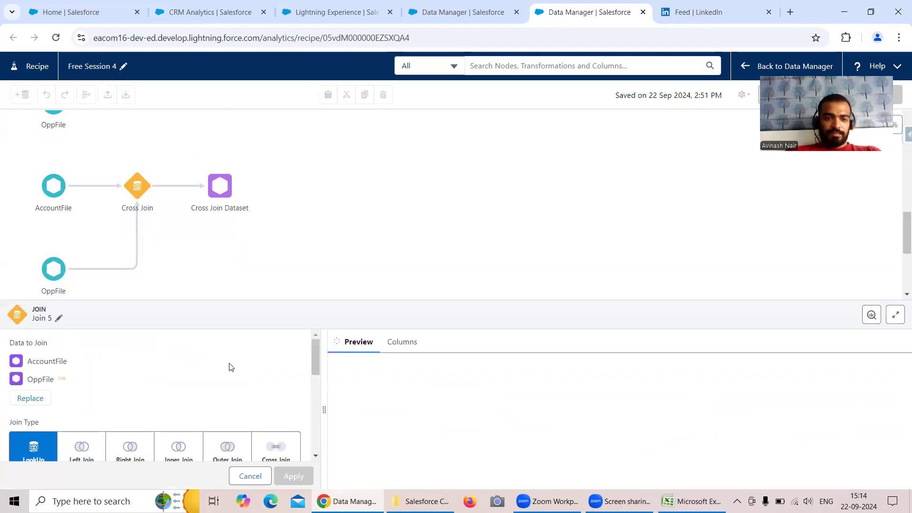
pyautogui.click(59, 318)
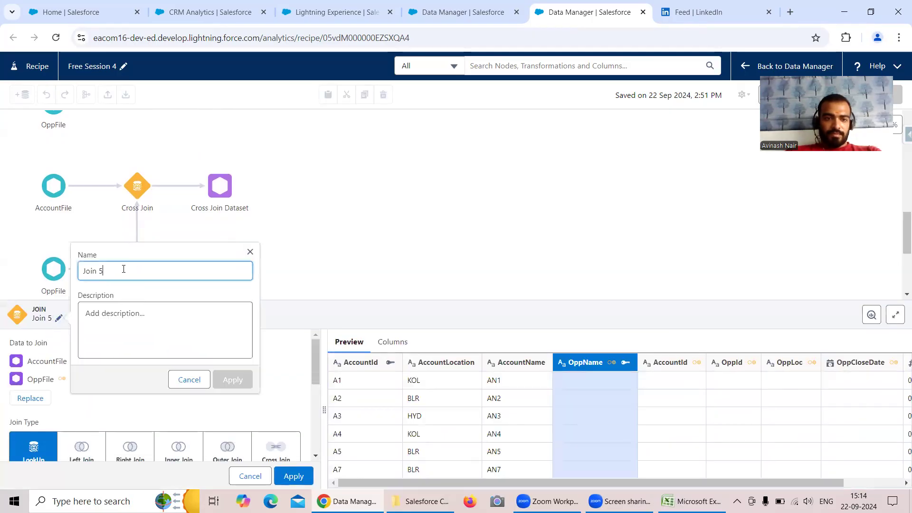
pyautogui.moveTo(126, 272); pyautogui.dragTo(65, 277)
pyautogui.write('Loo')
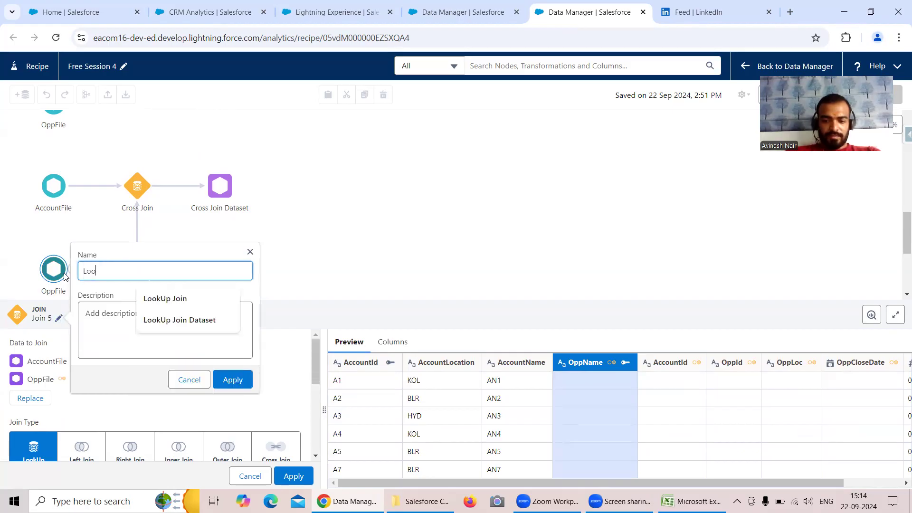
pyautogui.write('kUp ')
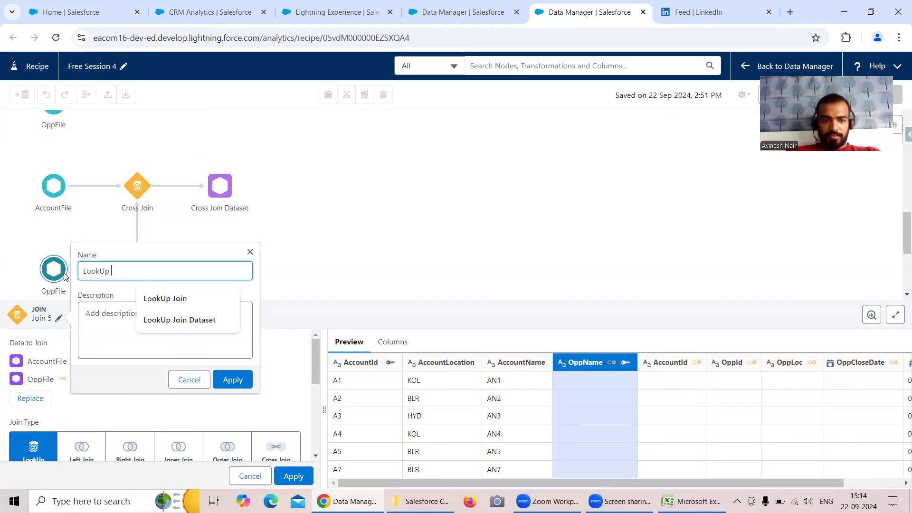
pyautogui.write('Singl')
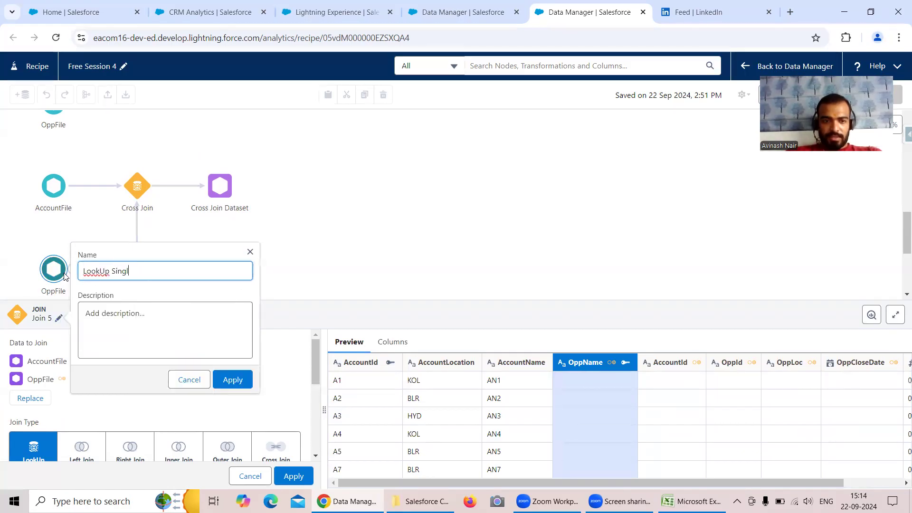
pyautogui.write('e Value Join')
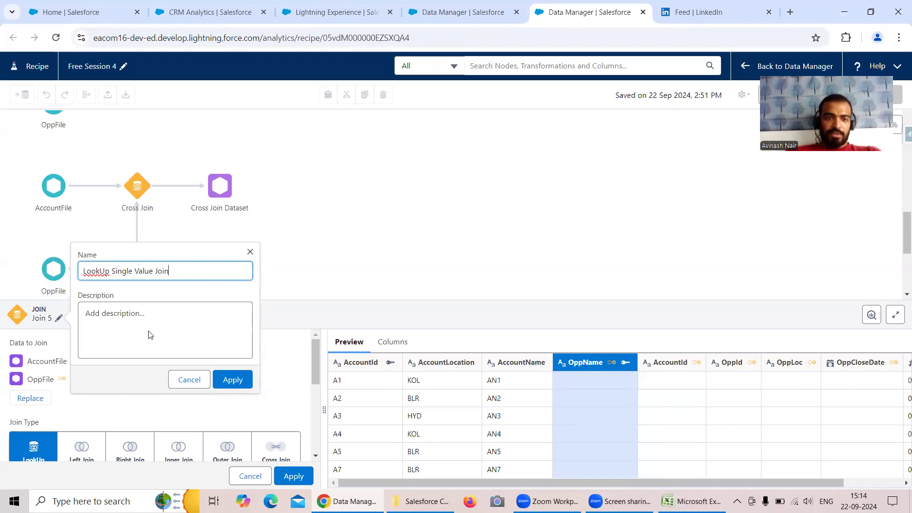
pyautogui.click(233, 380)
# Set the lookup's join keys to AccountId = AccountId, leave Look Up Multiple Values off, and apply the join.
pyautogui.scroll(-3, 156, 366)
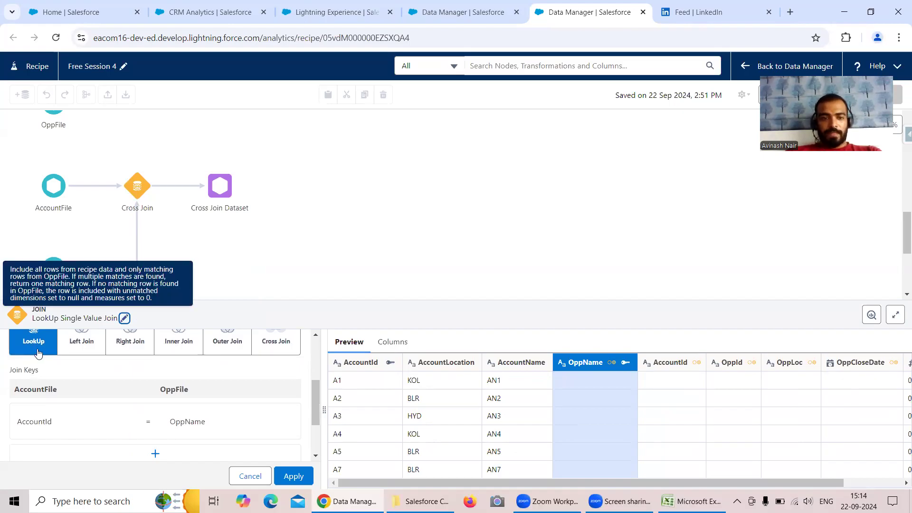
pyautogui.click(195, 421)
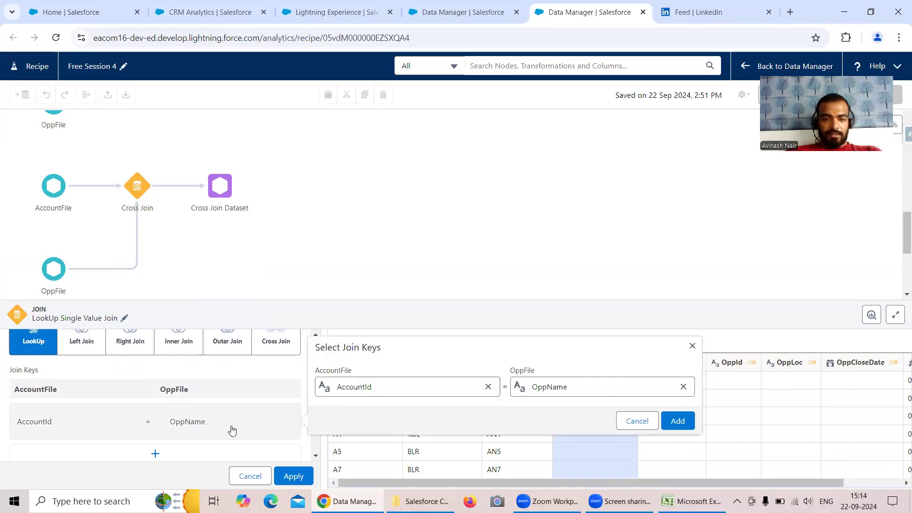
pyautogui.click(683, 387)
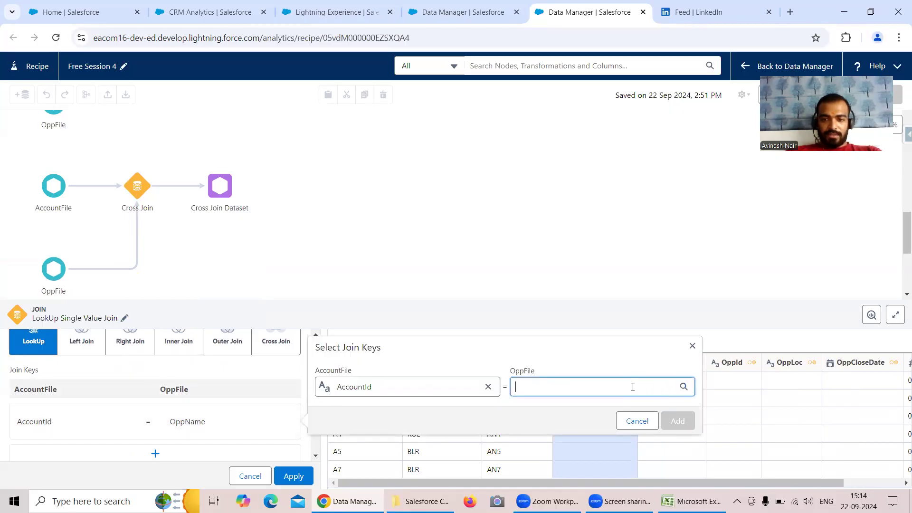
pyautogui.click(631, 385)
pyautogui.scroll(-2, 605, 336)
pyautogui.scroll(2, 605, 336)
pyautogui.click(568, 291)
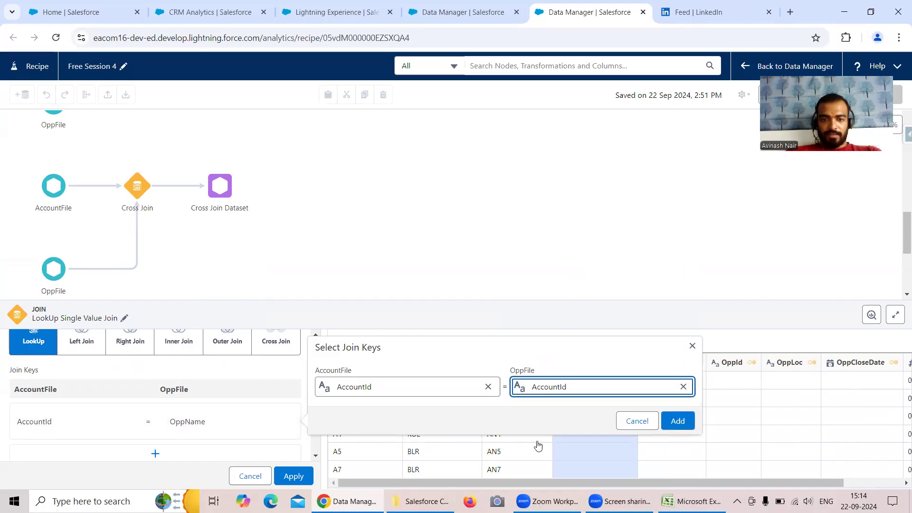
pyautogui.click(677, 421)
pyautogui.scroll(-2, 257, 429)
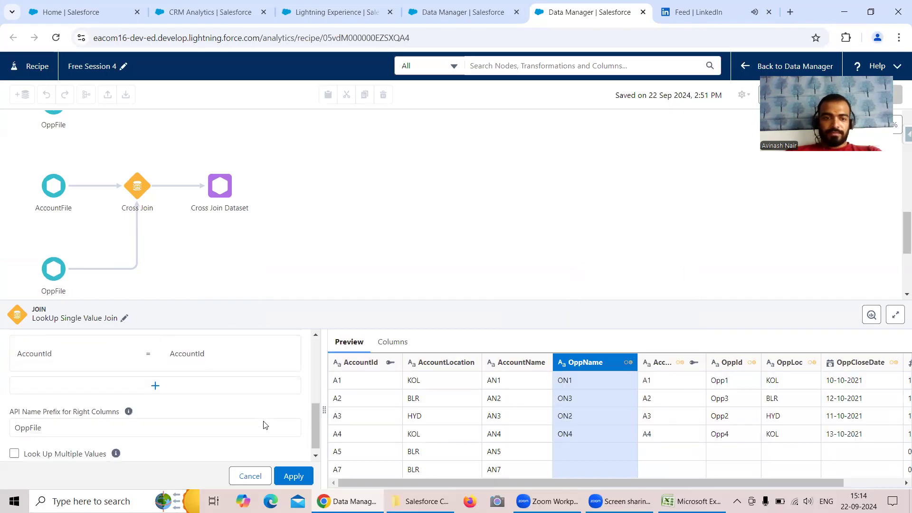
pyautogui.scroll(3, 210, 418)
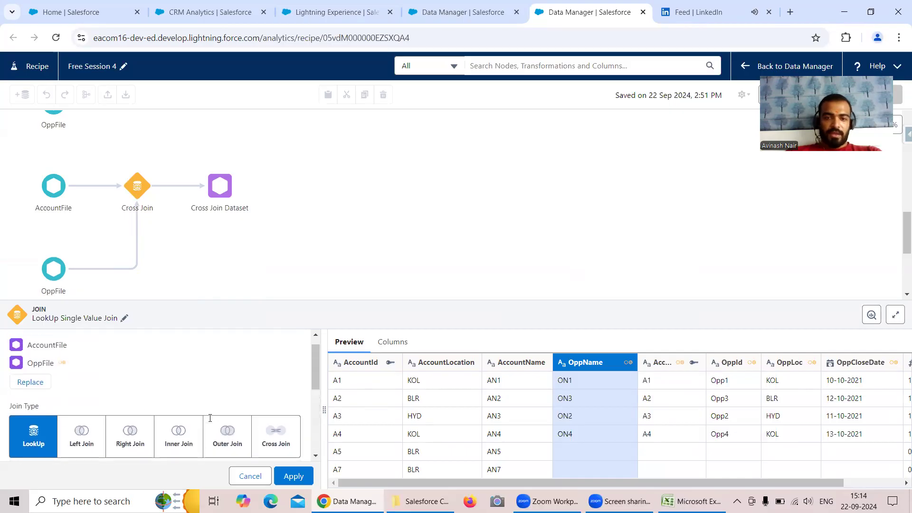
pyautogui.click(294, 476)
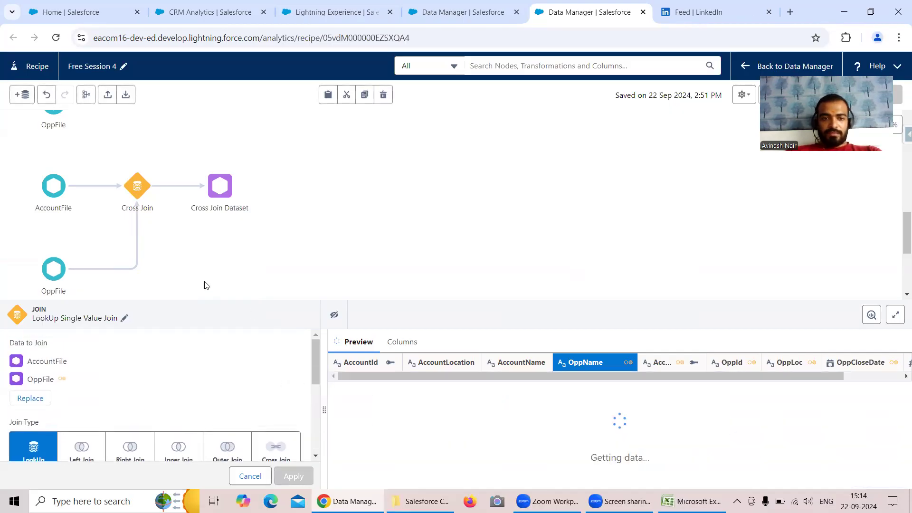
pyautogui.scroll(2, 383, 247)
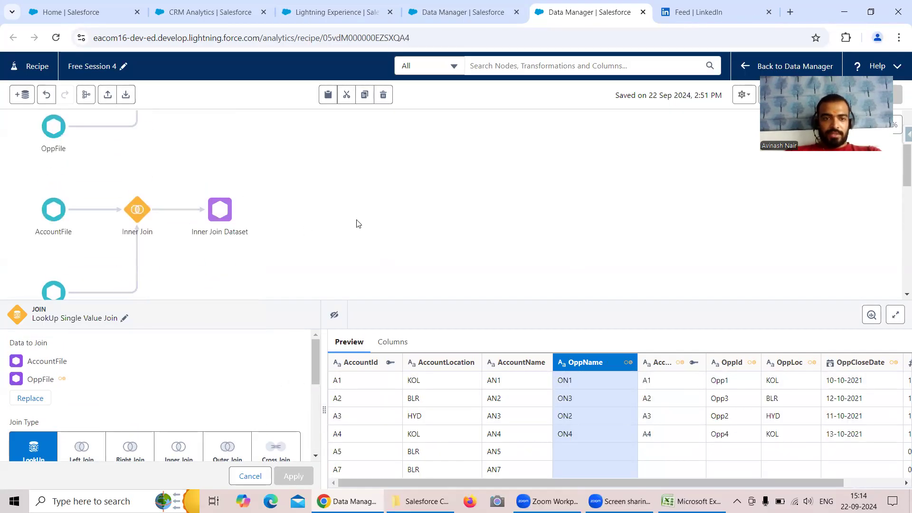
pyautogui.scroll(-10, 375, 223)
pyautogui.click(447, 219)
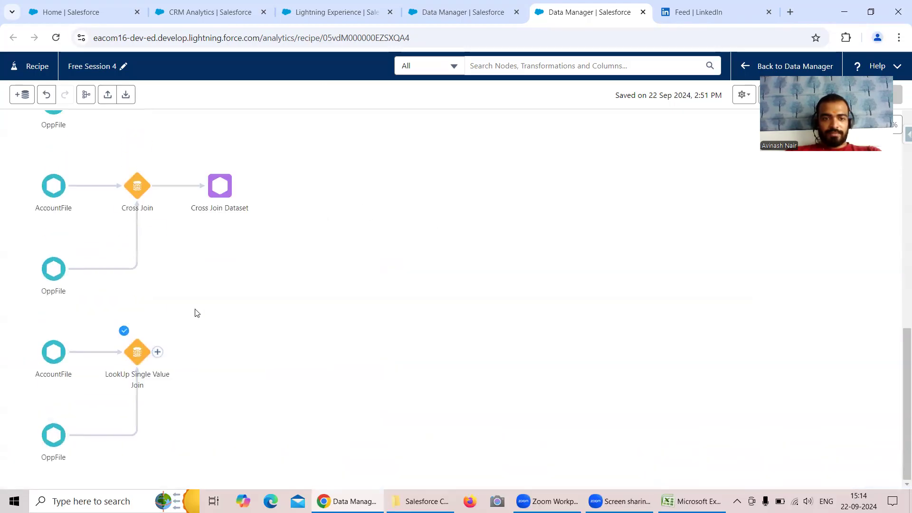
# Add an output node after LookUp Single Value Join, writing the dataset LookUp Single Value Dataset to the Recipe Dataset app.
pyautogui.click(158, 353)
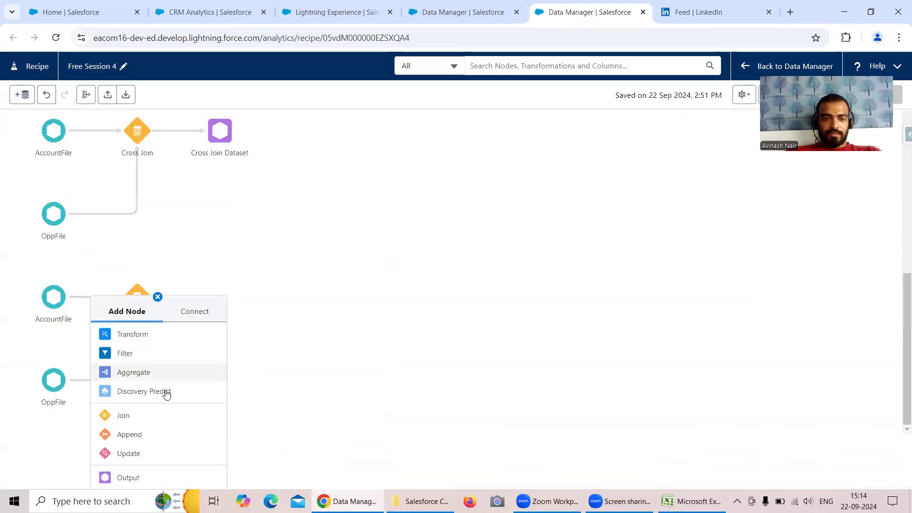
pyautogui.click(142, 476)
pyautogui.click(85, 211)
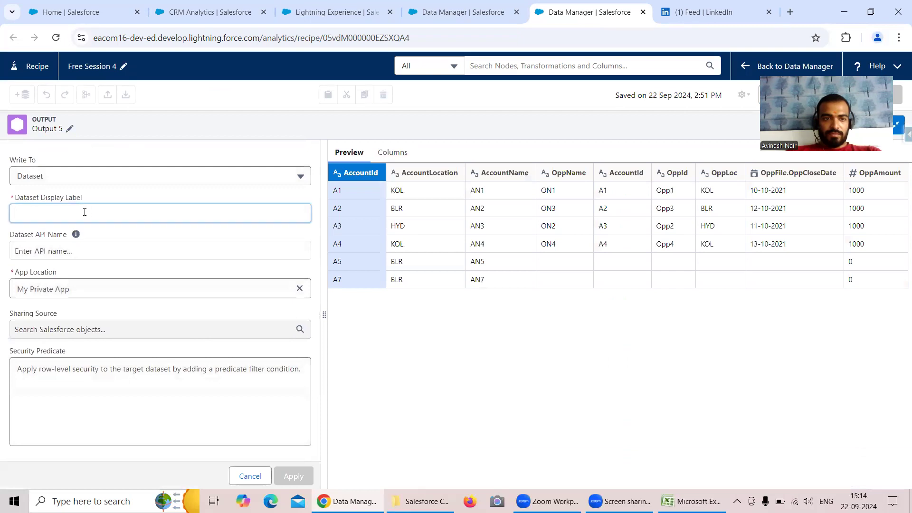
pyautogui.write('LookUp Single Val')
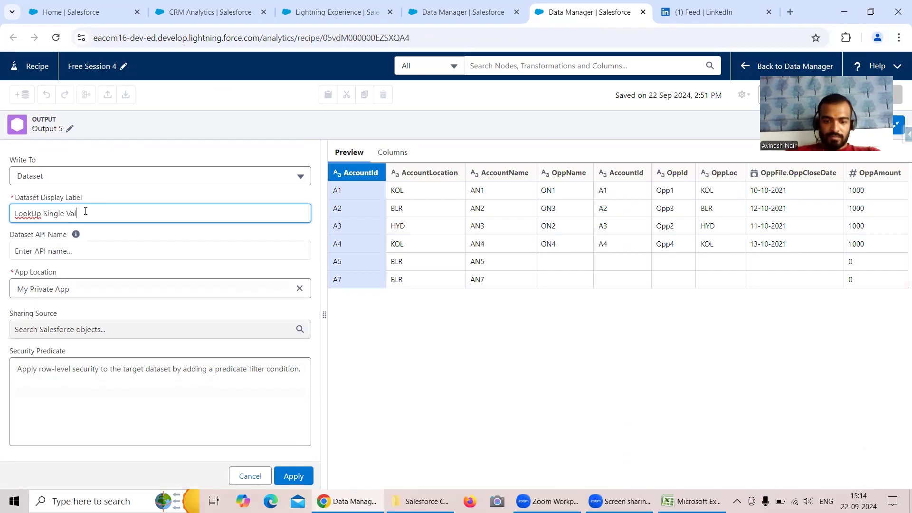
pyautogui.write('ue Dataset')
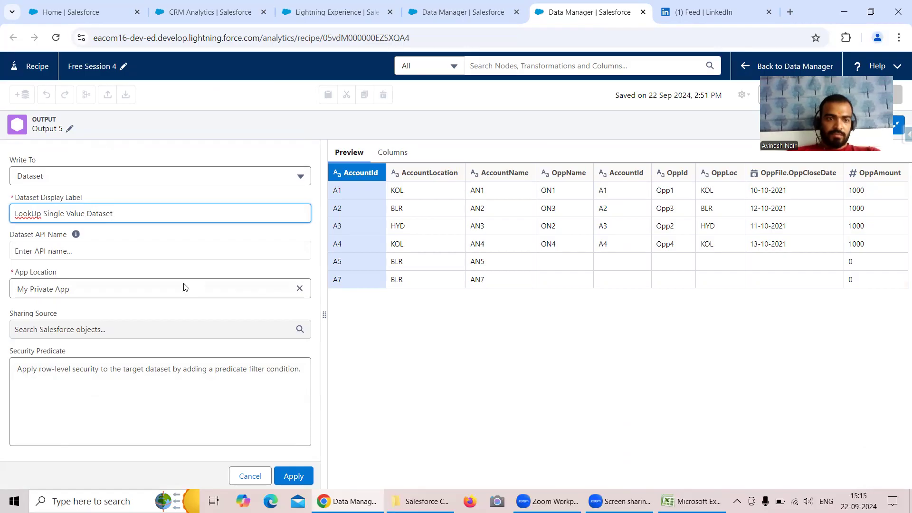
pyautogui.click(299, 288)
pyautogui.click(192, 287)
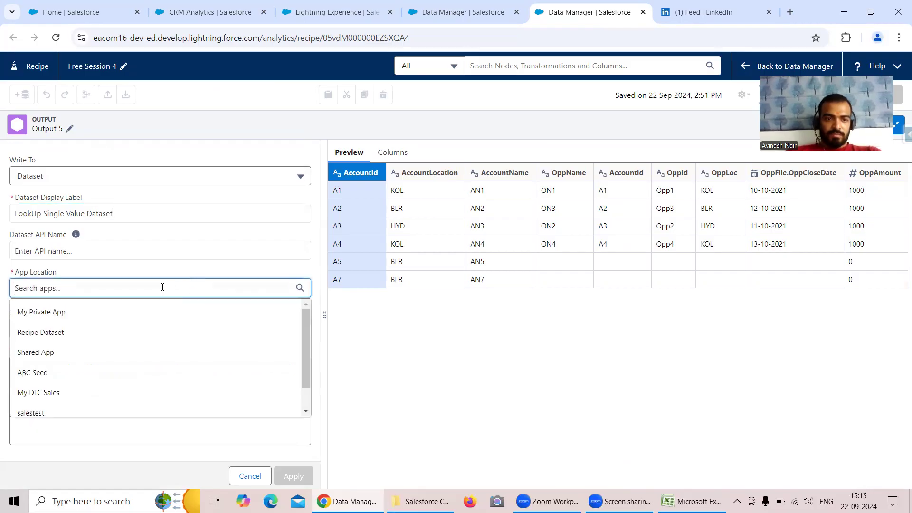
pyautogui.click(69, 333)
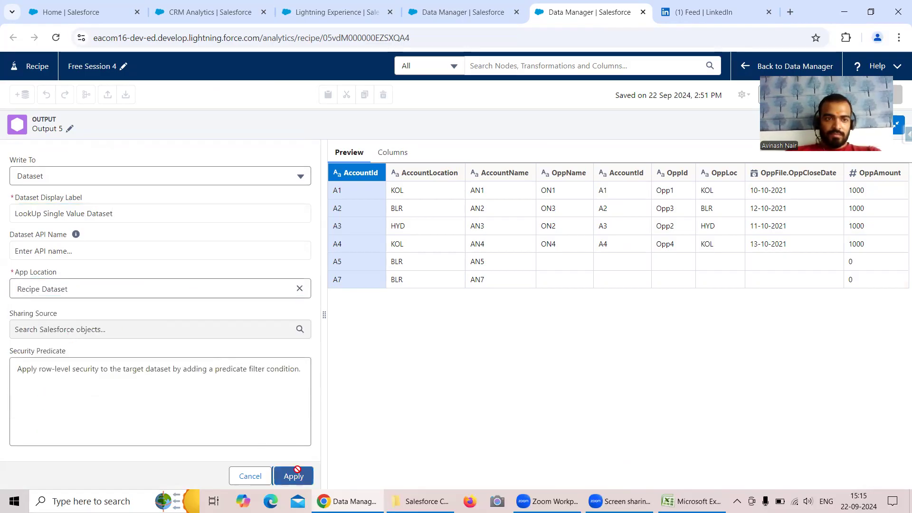
pyautogui.click(294, 475)
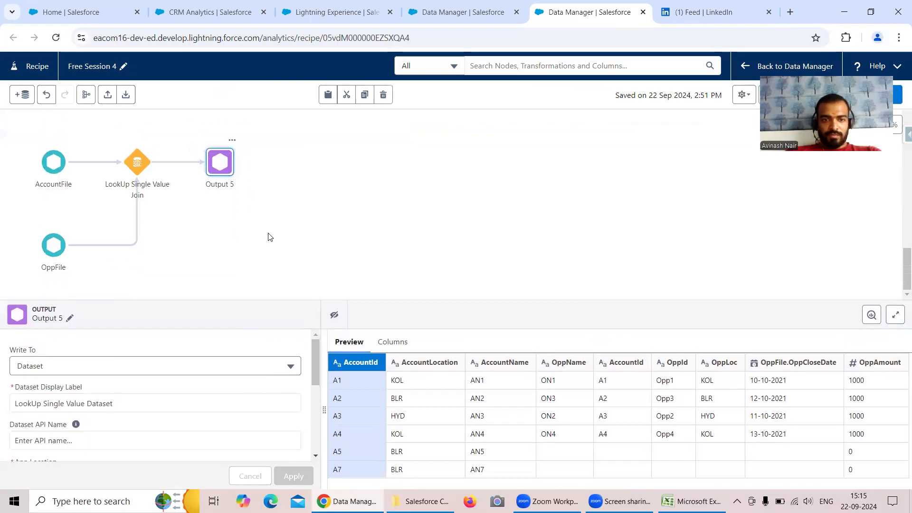
# Rename the new output node as LookUp Single Value Dataset, and save and run the recipe.
pyautogui.click(70, 319)
pyautogui.write('L')
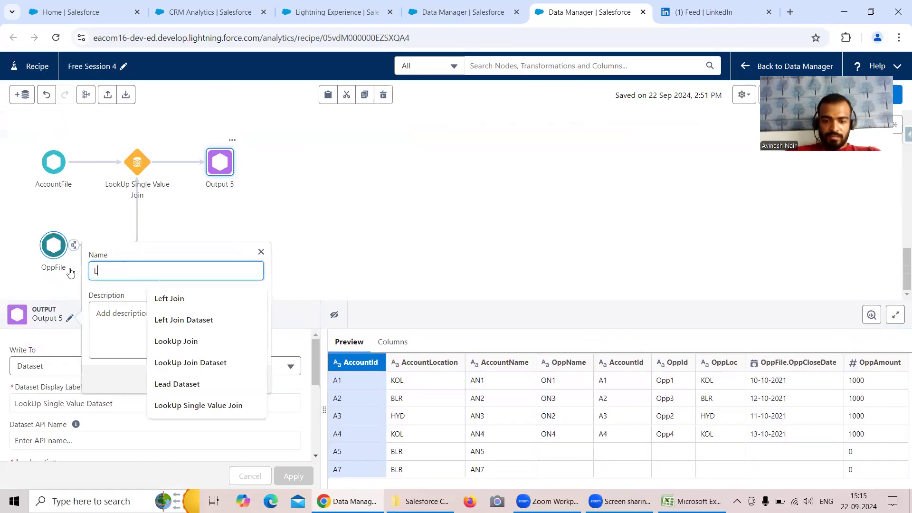
pyautogui.write('ookUp Single')
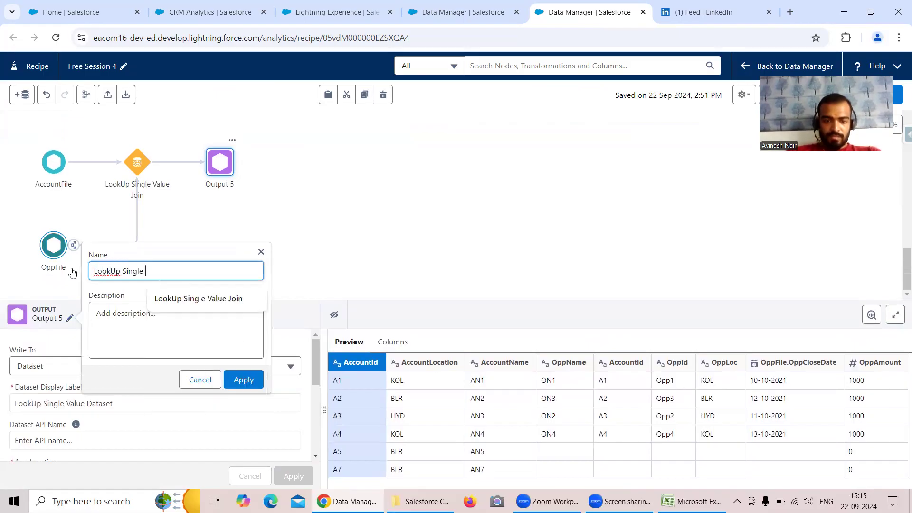
pyautogui.write(' Value Dataset')
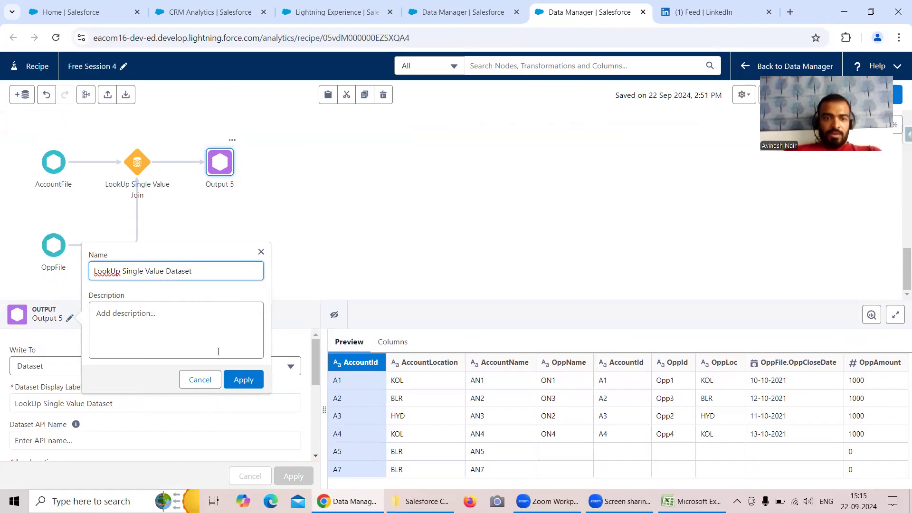
pyautogui.click(244, 380)
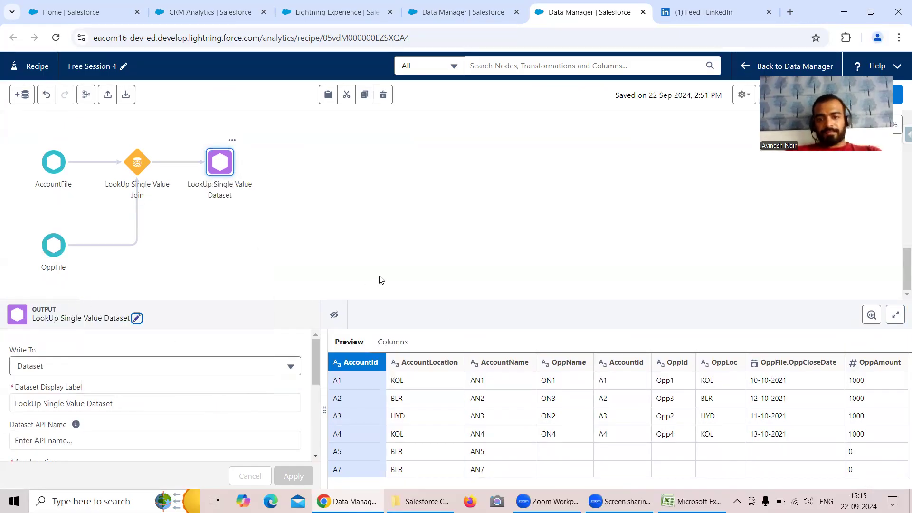
pyautogui.click(468, 245)
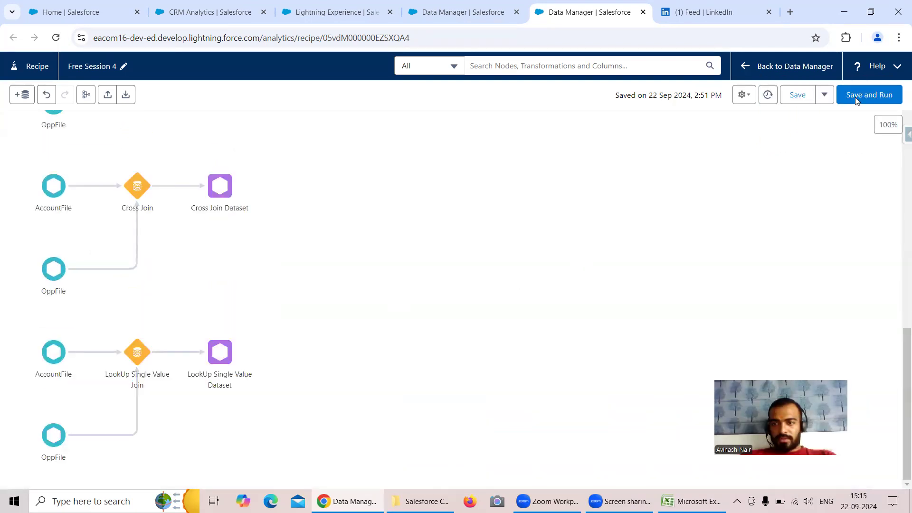
pyautogui.click(858, 95)
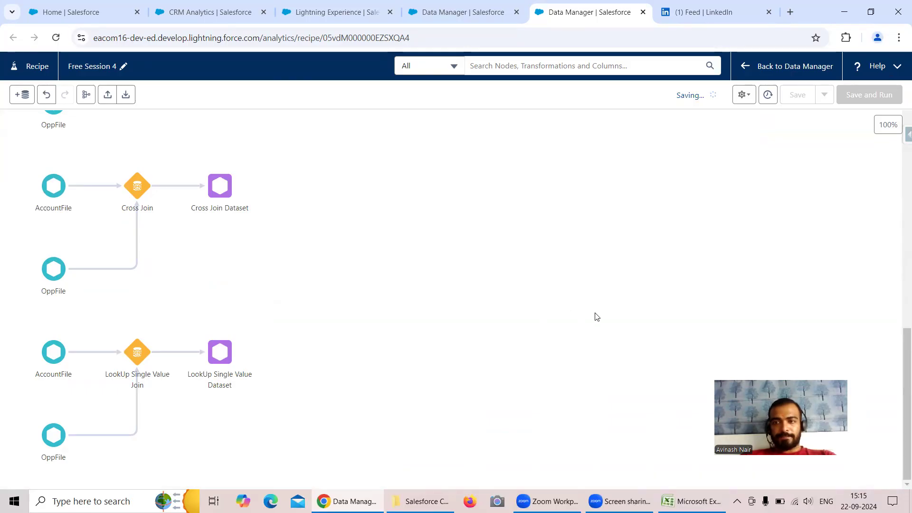
# Open the LookUp Single Value Join node and examine which opportunity values its preview gives for each account.
pyautogui.click(692, 502)
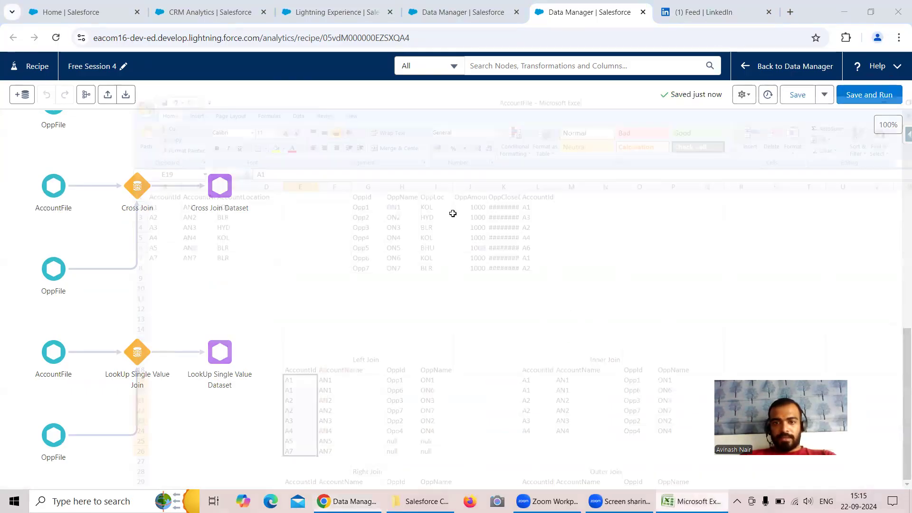
pyautogui.scroll(-2, 397, 266)
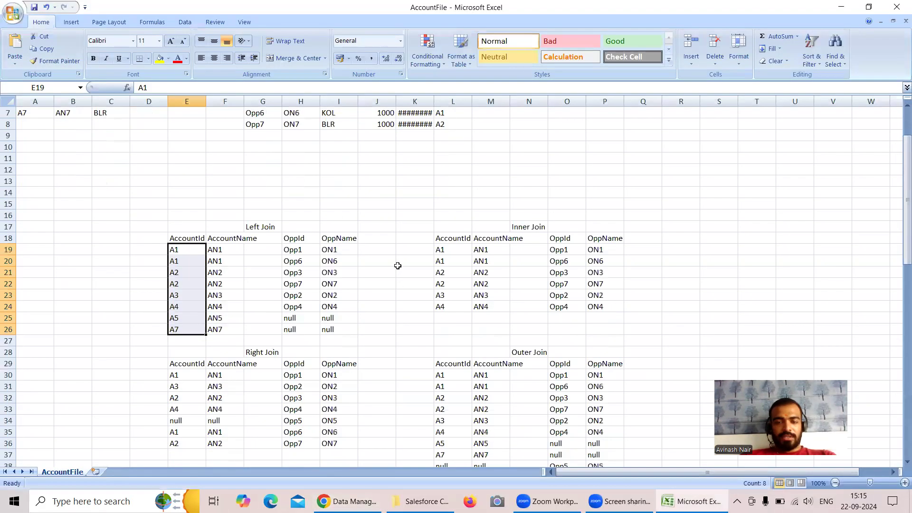
pyautogui.click(360, 497)
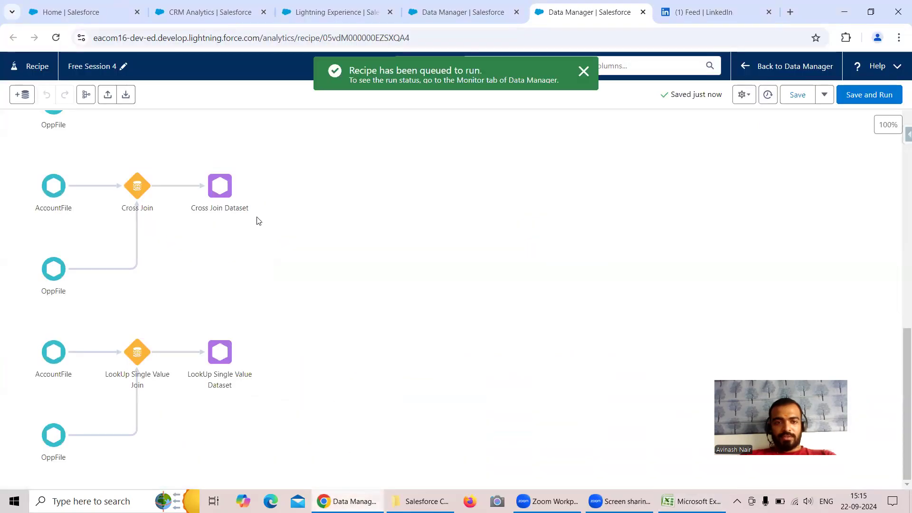
pyautogui.click(137, 356)
pyautogui.scroll(-1, 166, 374)
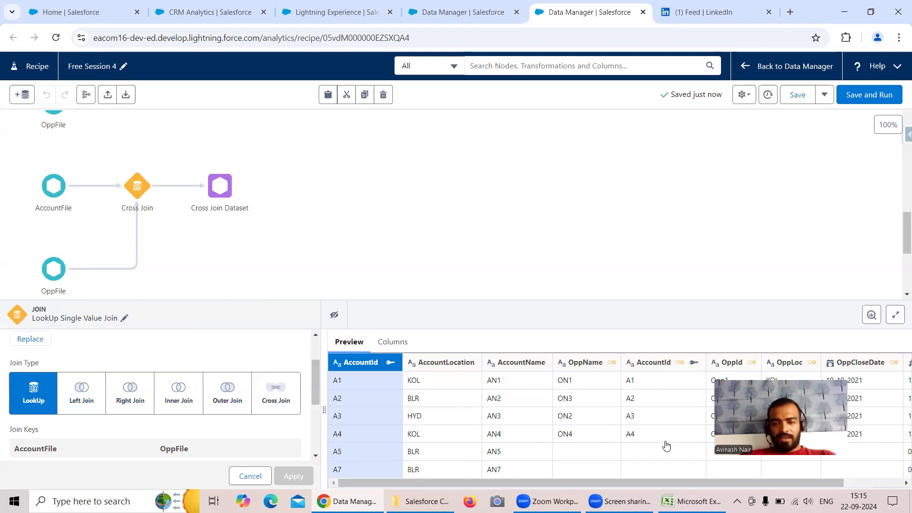
pyautogui.moveTo(693, 501)
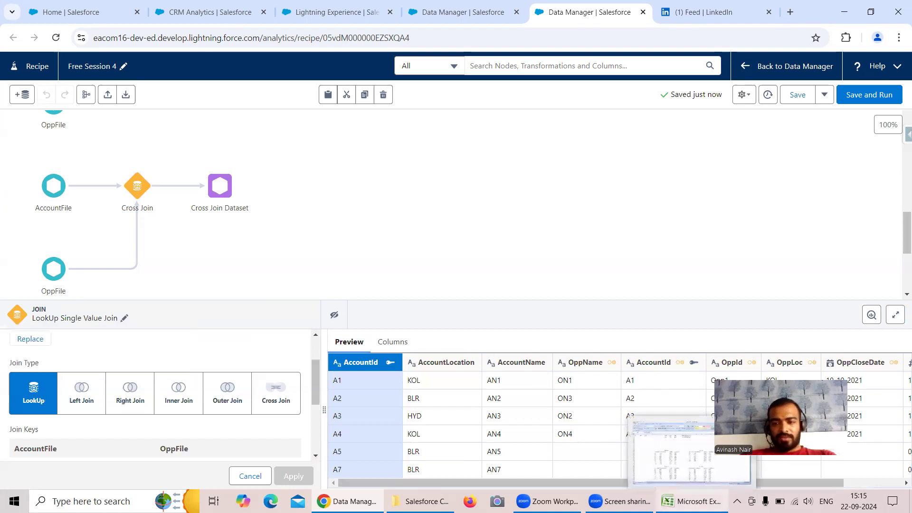
pyautogui.moveTo(751, 488); pyautogui.dragTo(590, 469)
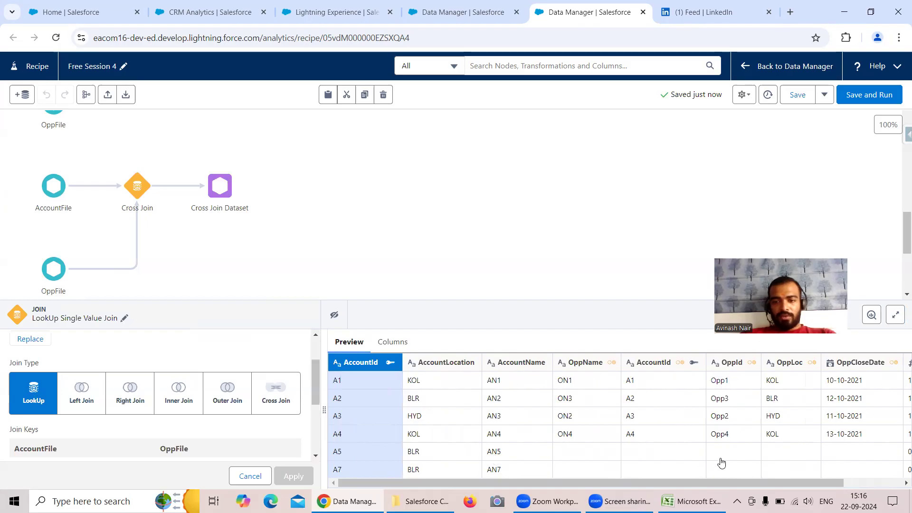
pyautogui.moveTo(617, 483); pyautogui.dragTo(678, 488)
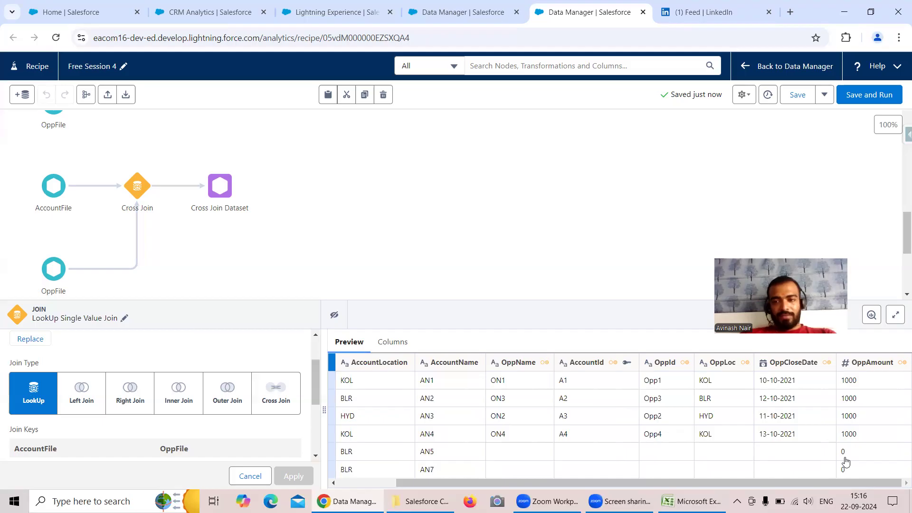
# Switch to the AccountFile workbook in Excel and enter the heading LookUp Single Value Join in cell T17.
pyautogui.hotkey('alt', 'Tab')
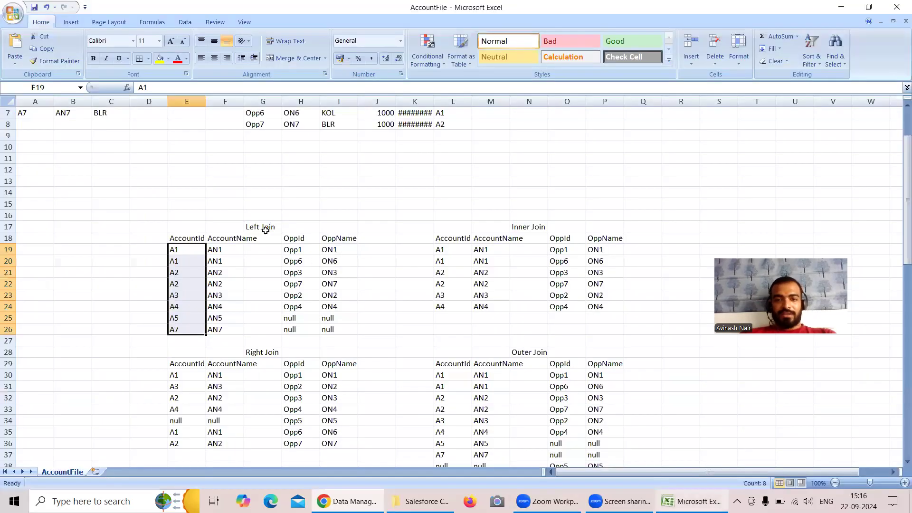
pyautogui.scroll(-7, 304, 253)
pyautogui.scroll(3, 444, 258)
pyautogui.scroll(3, 444, 258)
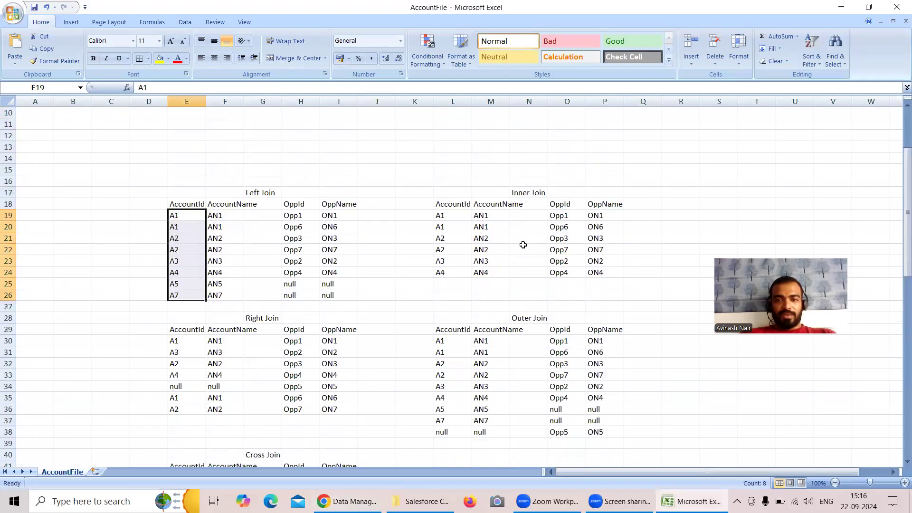
pyautogui.moveTo(778, 286); pyautogui.dragTo(816, 423)
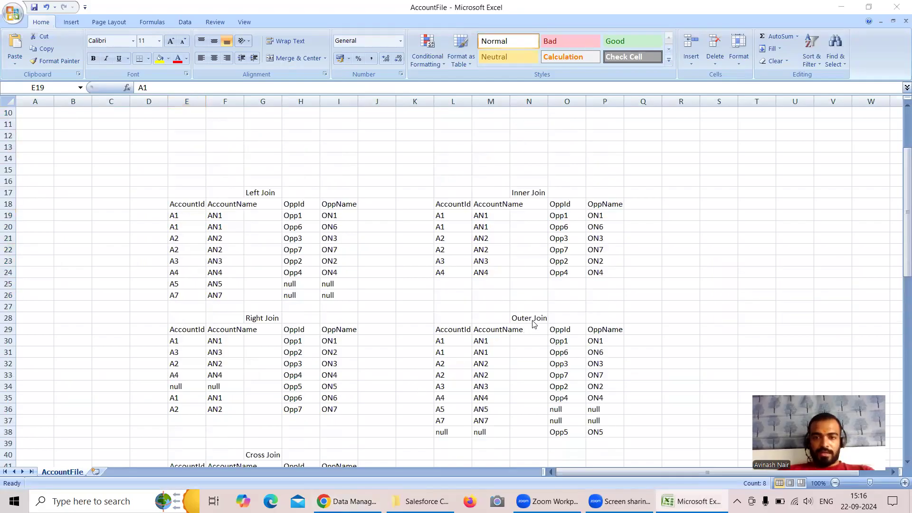
pyautogui.scroll(2, 584, 285)
pyautogui.scroll(-8, 584, 284)
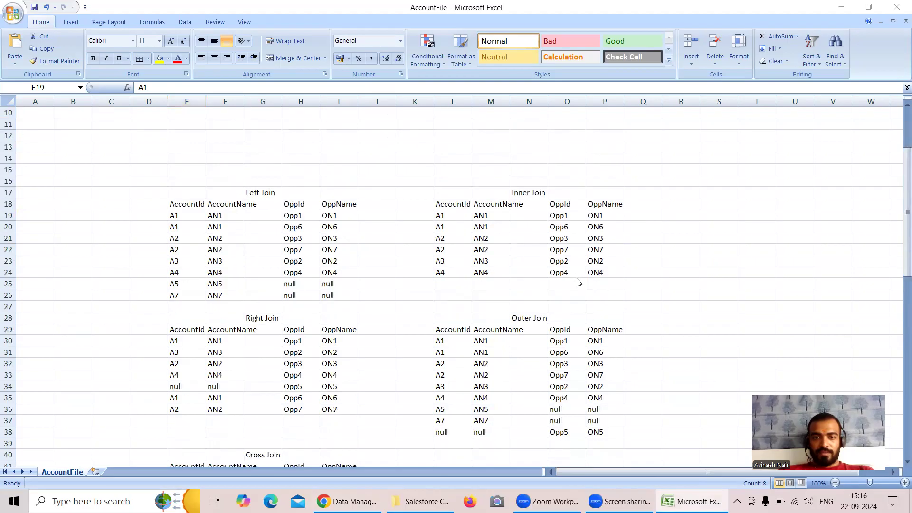
pyautogui.scroll(3, 579, 282)
pyautogui.scroll(3, 579, 281)
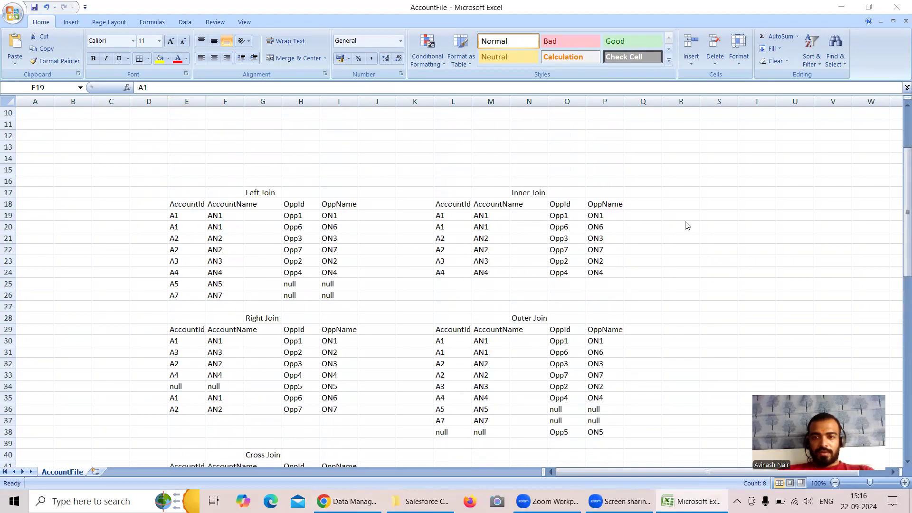
pyautogui.click(727, 190)
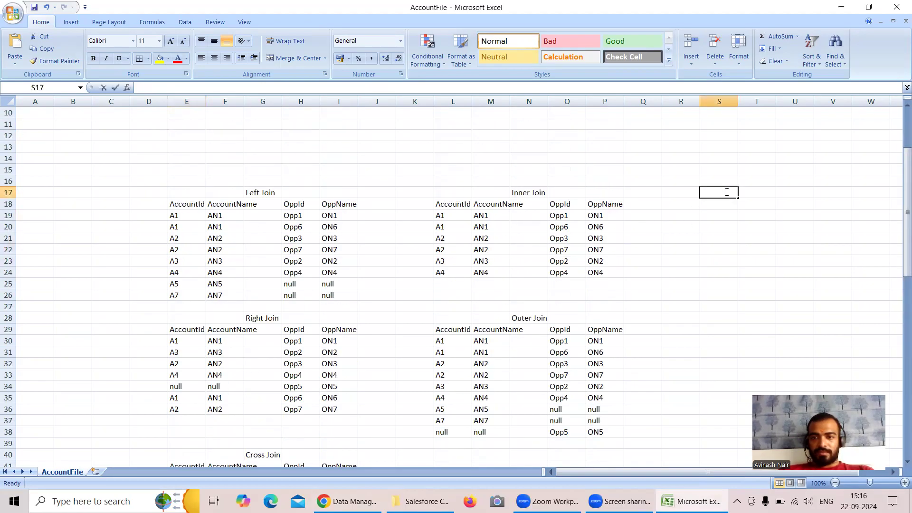
pyautogui.doubleClick(727, 191)
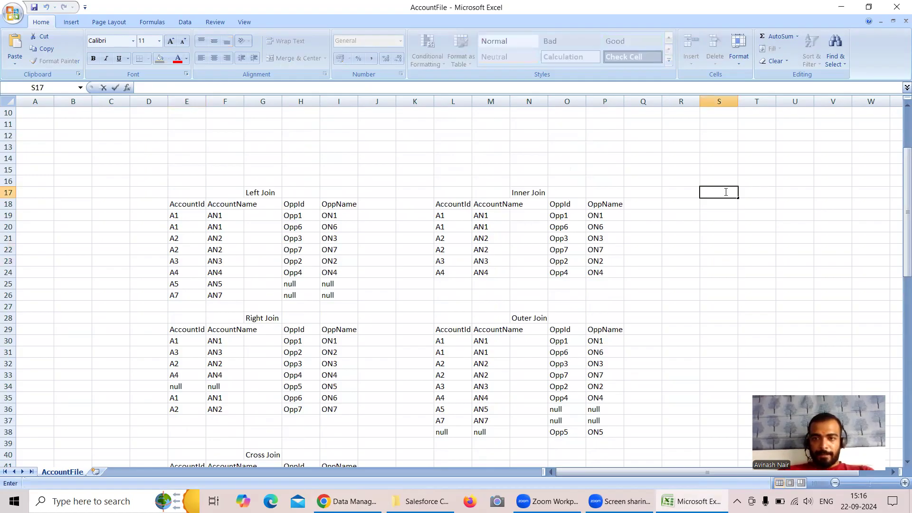
pyautogui.click(752, 193)
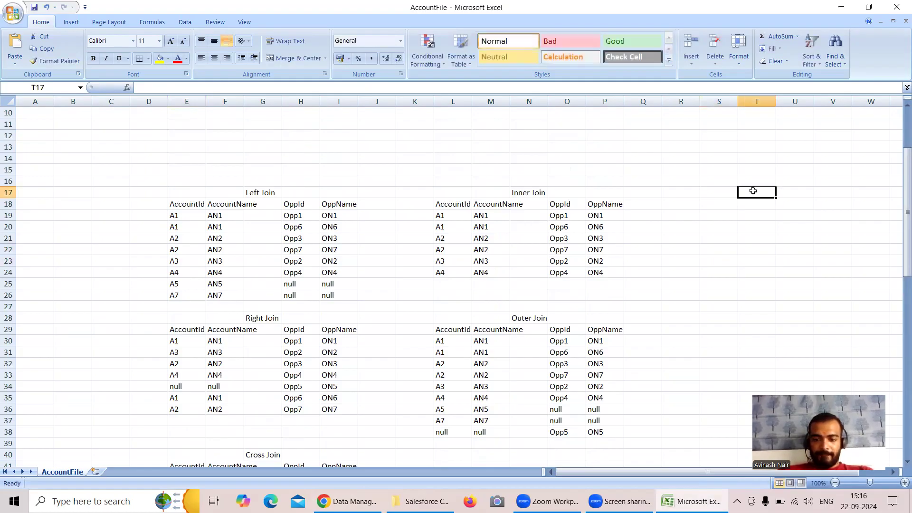
pyautogui.write('LookUp Single Value Join')
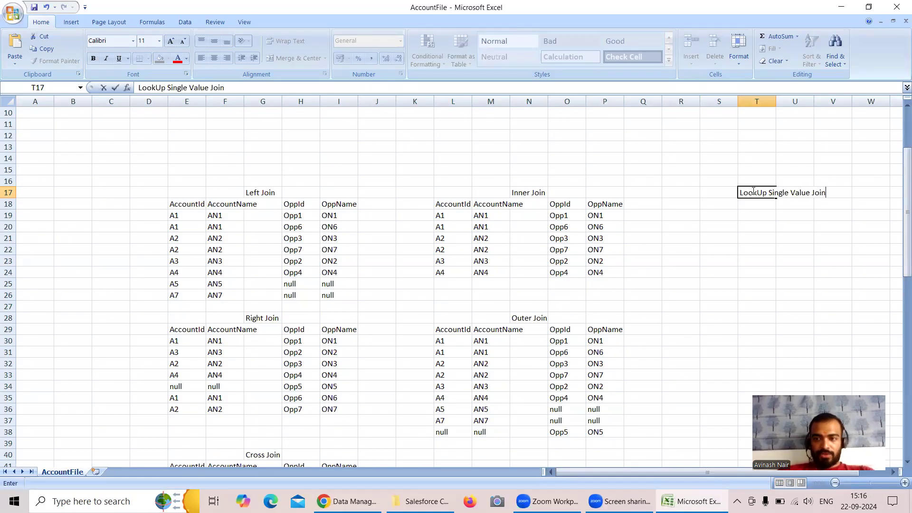
# Copy the Inner Join table's AccountName header to S18 and its OppName header to V18.
pyautogui.click(502, 203)
pyautogui.hotkey('ctrl', 'c')
pyautogui.click(717, 209)
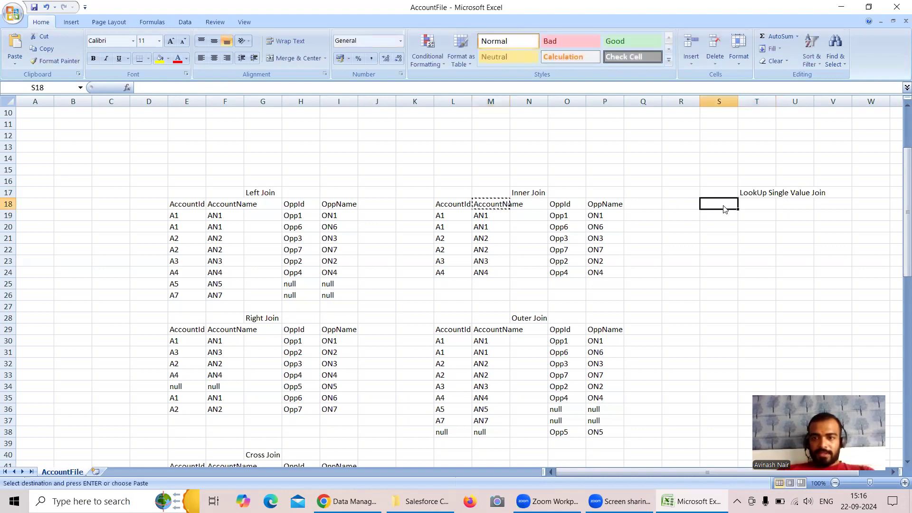
pyautogui.hotkey('ctrl', 'v')
pyautogui.press('Left')
pyautogui.press('Left')
pyautogui.press('Left')
pyautogui.hotkey('ctrl', 'c')
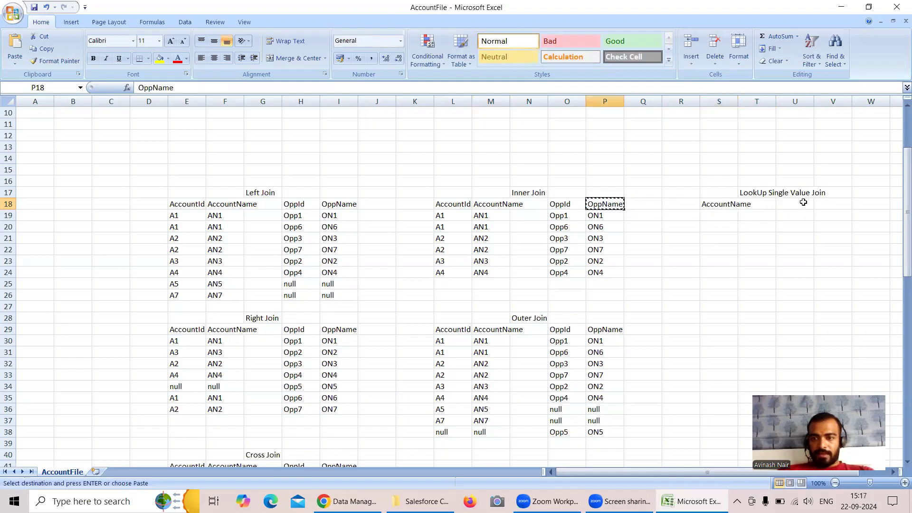
pyautogui.click(830, 207)
pyautogui.hotkey('ctrl', 'v')
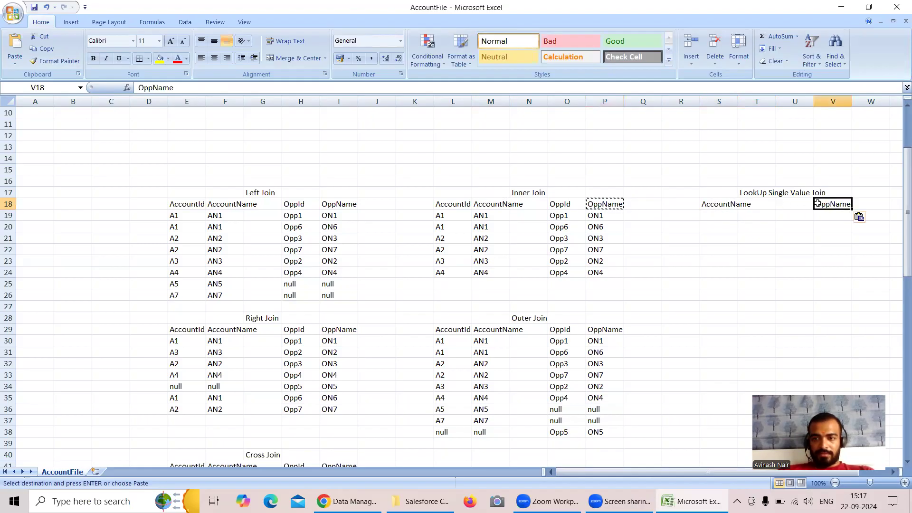
# Fill the first lookup row from the source tables with AN1 in S19 and ON1 in V19.
pyautogui.scroll(3, 475, 233)
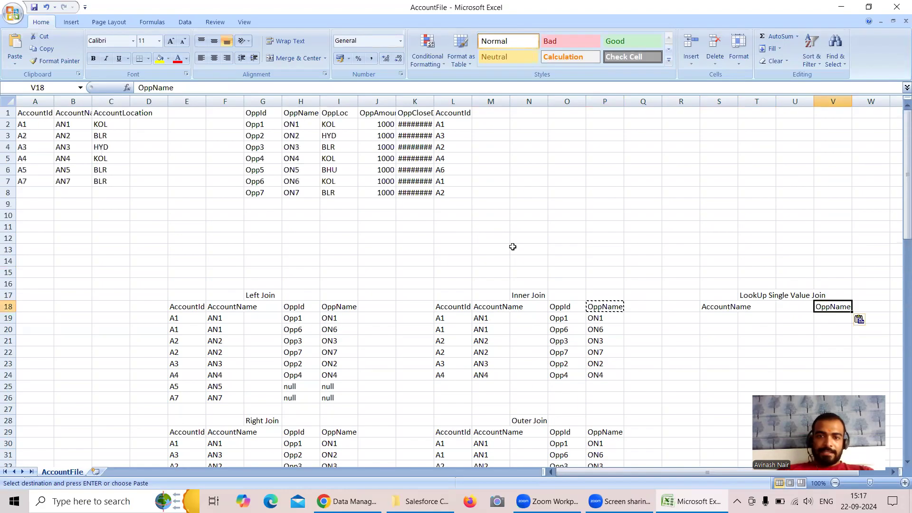
pyautogui.click(72, 120)
pyautogui.hotkey('ctrl', 'c')
pyautogui.click(715, 320)
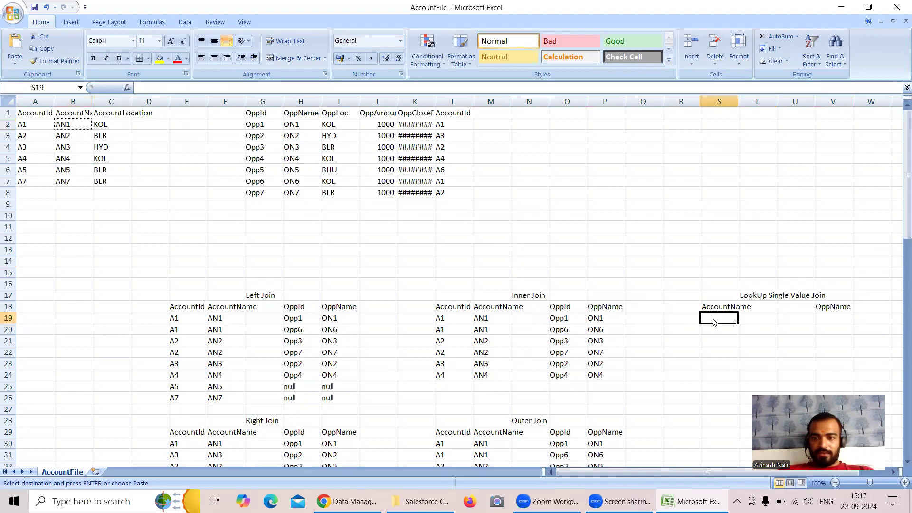
pyautogui.hotkey('ctrl', 'v')
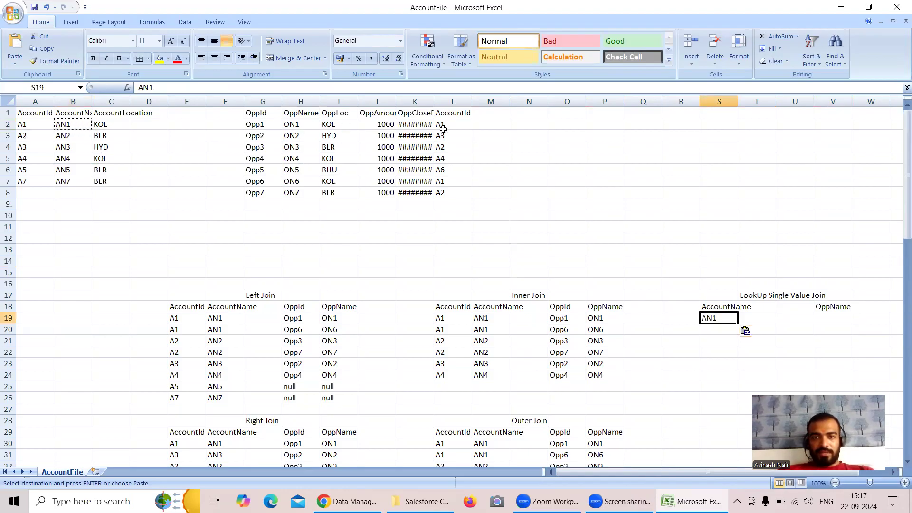
pyautogui.click(294, 125)
pyautogui.hotkey('ctrl', 'c')
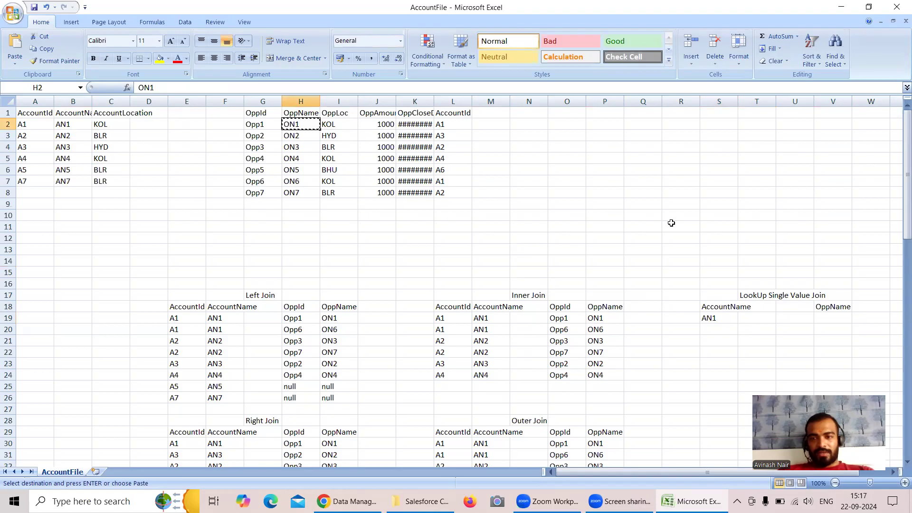
pyautogui.click(823, 318)
pyautogui.hotkey('ctrl', 'v')
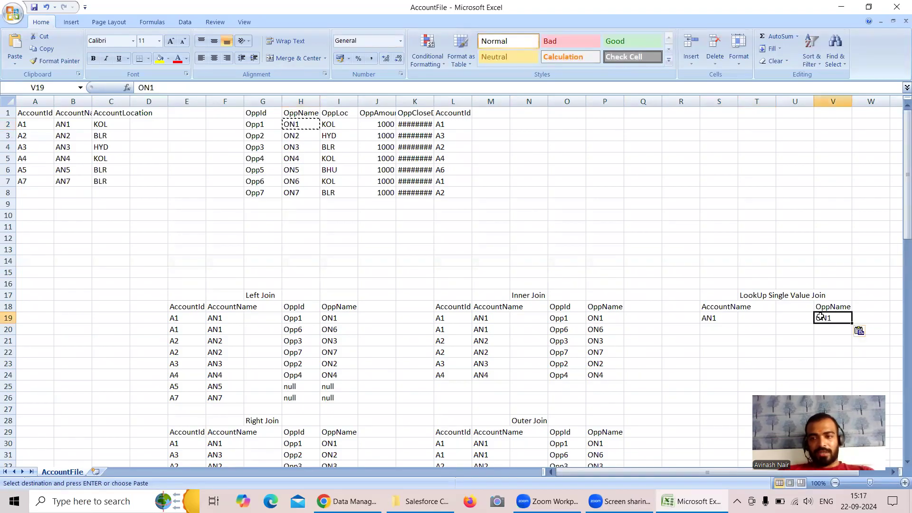
# Copy account name AN2 from the account table into S20 of the lookup table.
pyautogui.click(73, 136)
pyautogui.hotkey('ctrl', 'c')
pyautogui.click(722, 329)
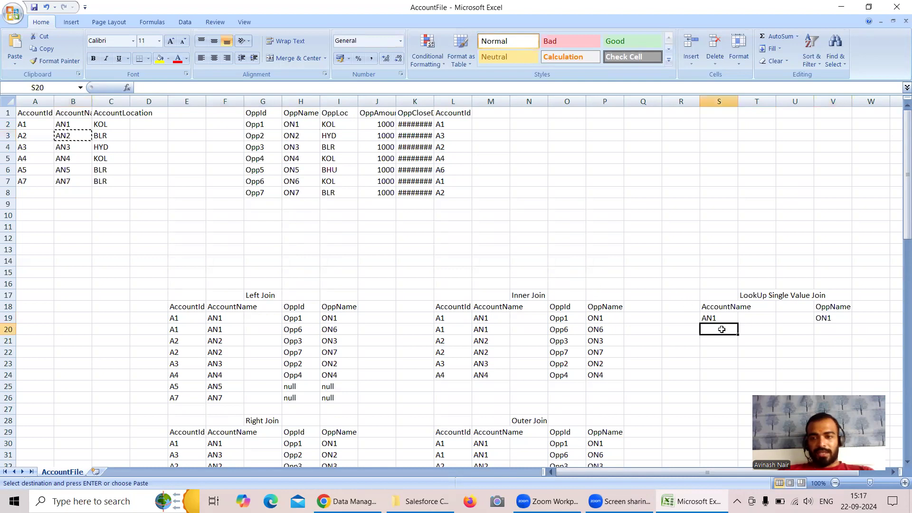
pyautogui.hotkey('ctrl', 'v')
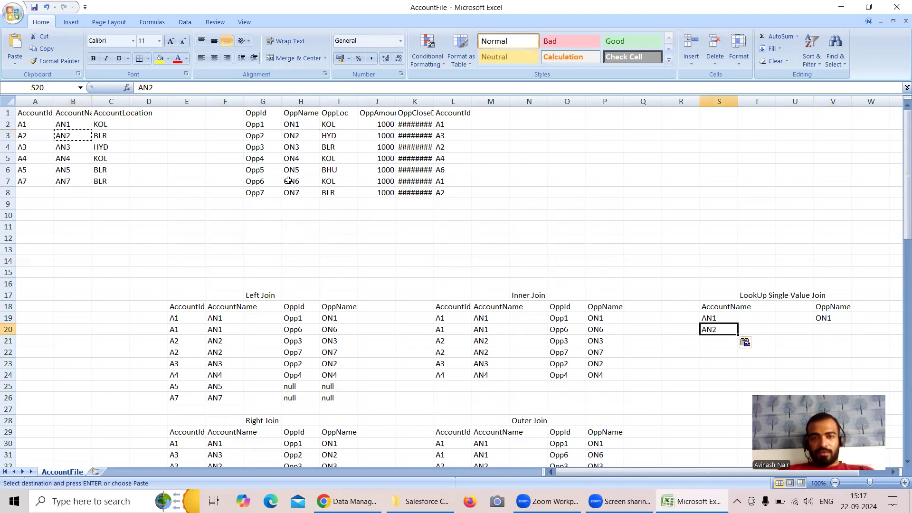
# Compare the opportunity rows belonging to account A2 and copy the first match, ON3, into V20.
pyautogui.click(443, 192)
pyautogui.click(440, 148)
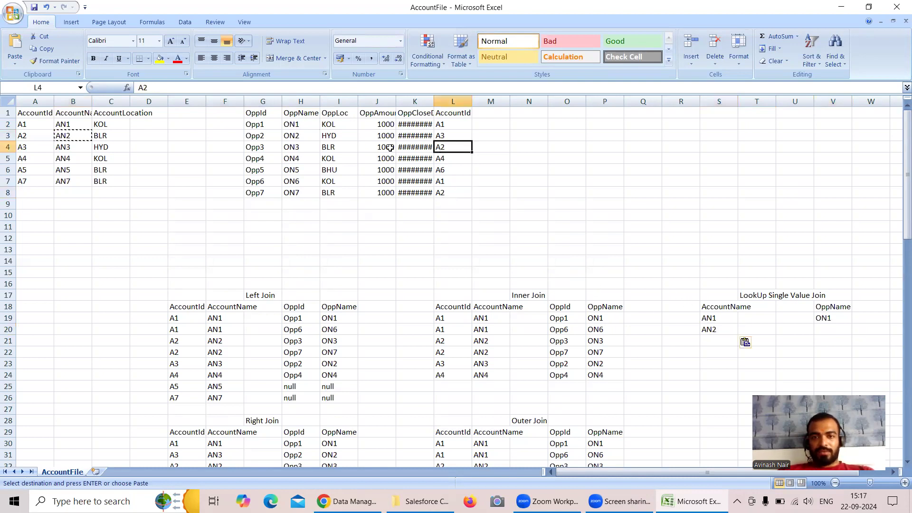
pyautogui.click(293, 147)
pyautogui.click(441, 151)
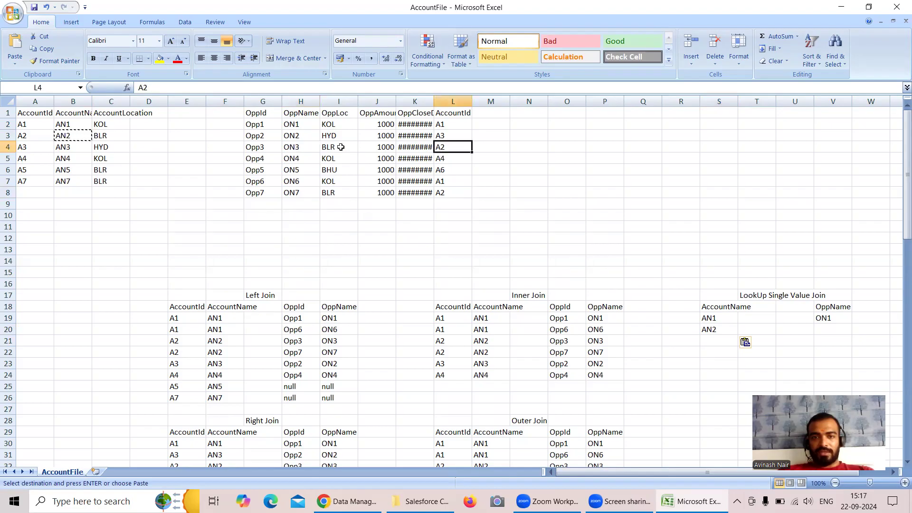
pyautogui.click(295, 146)
pyautogui.click(442, 195)
pyautogui.click(297, 191)
pyautogui.click(300, 148)
pyautogui.hotkey('ctrl', 'c')
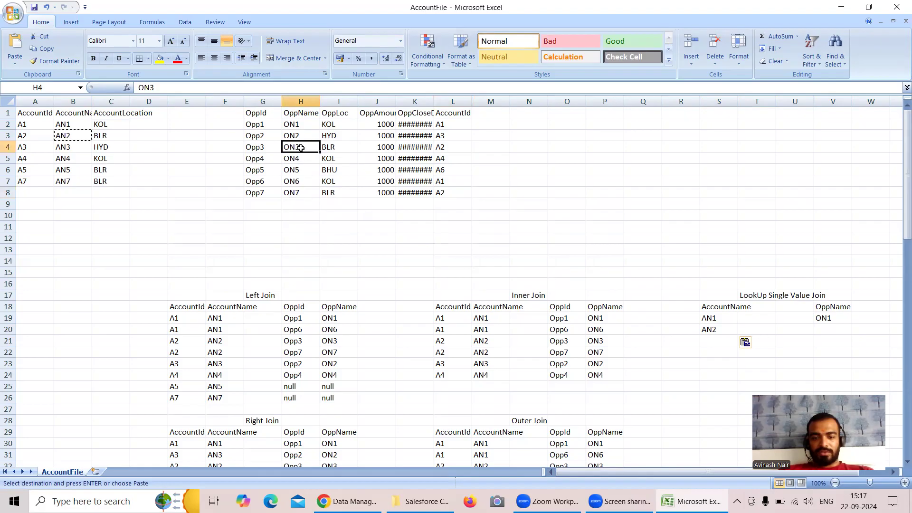
pyautogui.click(820, 330)
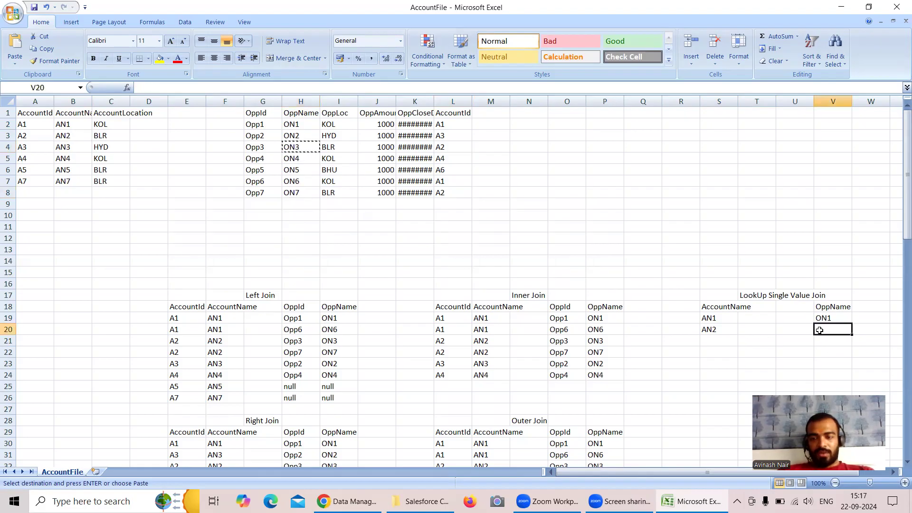
pyautogui.hotkey('ctrl', 'v')
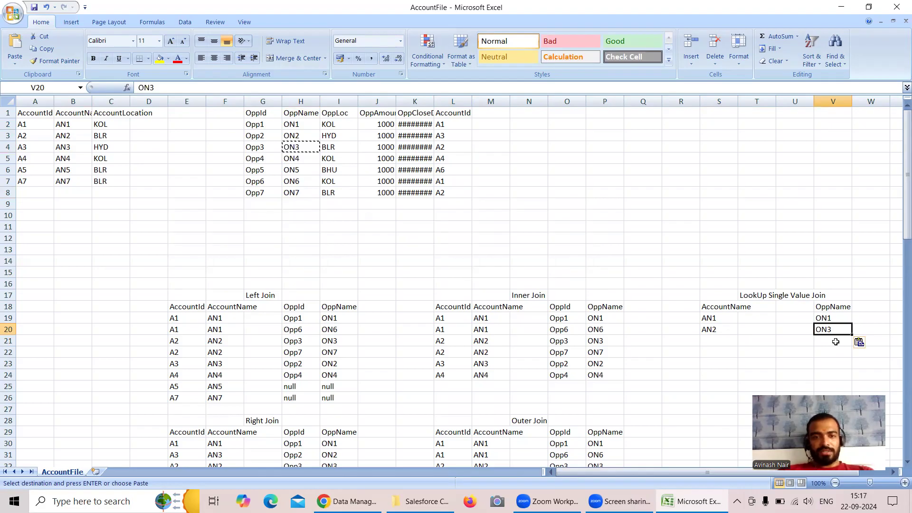
# Fill the third lookup row by copying A3 into S21 and its matching opportunity name ON2 into V21.
pyautogui.click(34, 151)
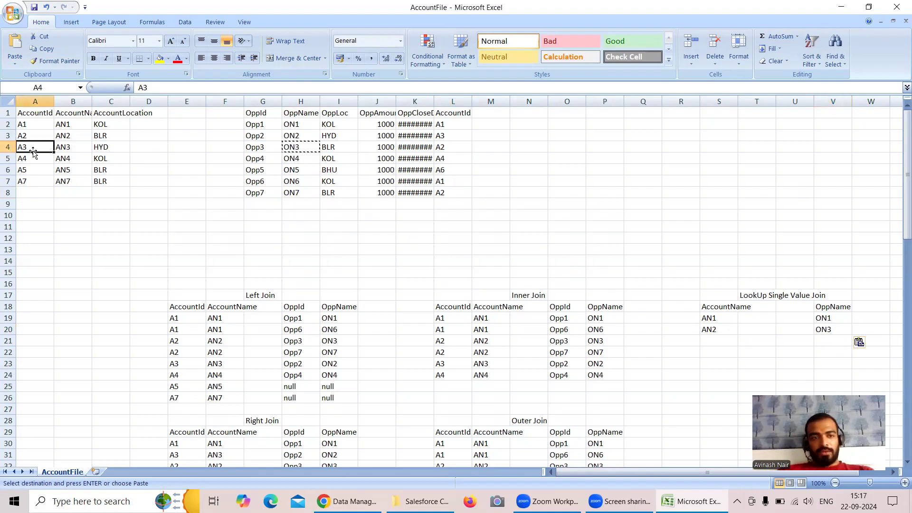
pyautogui.hotkey('ctrl', 'c')
pyautogui.click(711, 342)
pyautogui.hotkey('ctrl', 'v')
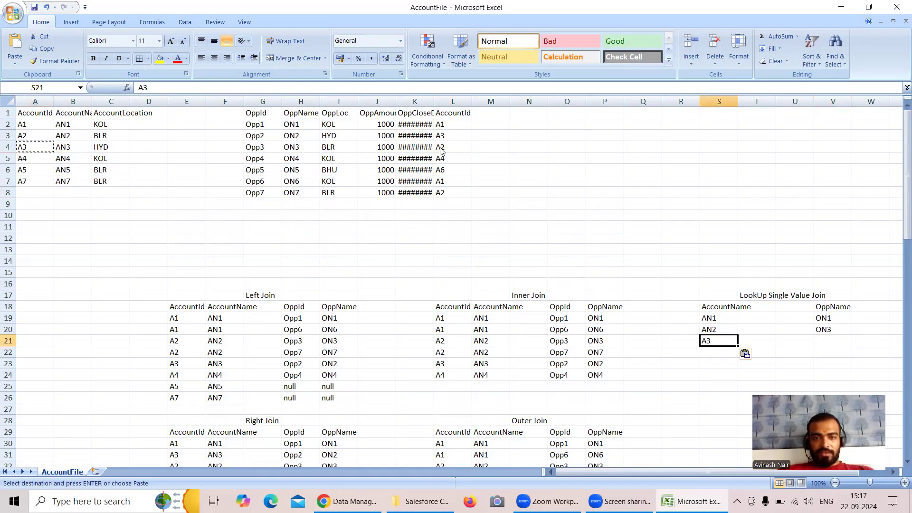
pyautogui.click(291, 139)
pyautogui.hotkey('ctrl', 'c')
pyautogui.click(829, 342)
pyautogui.hotkey('ctrl', 'v')
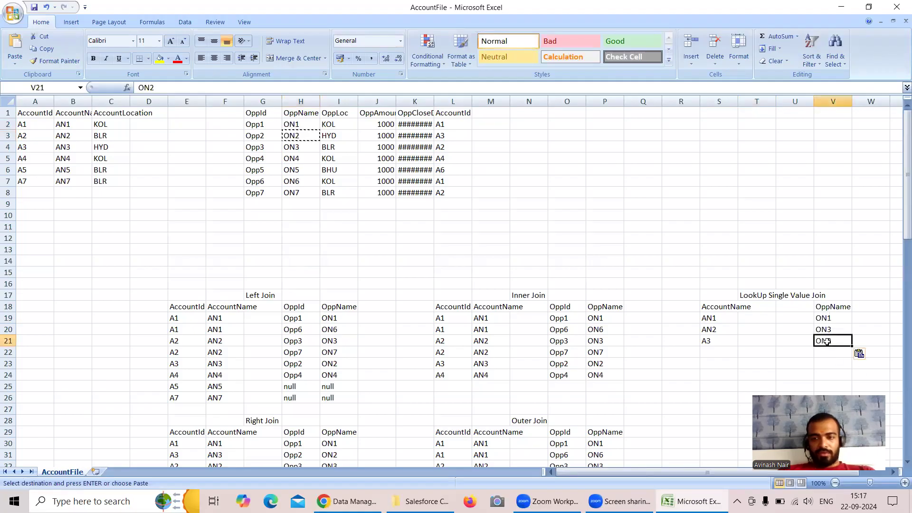
# Copy account ID A4 from the account table into S22 of the lookup table.
pyautogui.click(29, 159)
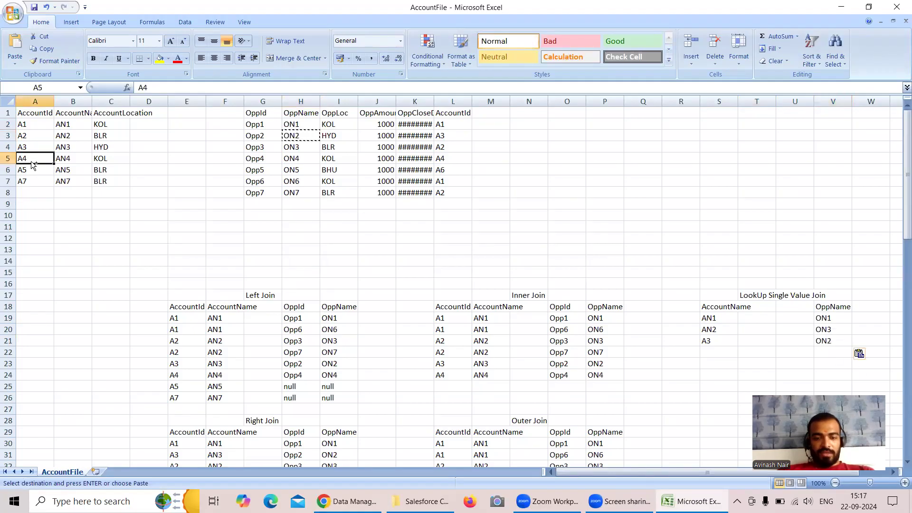
pyautogui.hotkey('ctrl', 'c')
pyautogui.click(701, 352)
pyautogui.hotkey('ctrl', 'v')
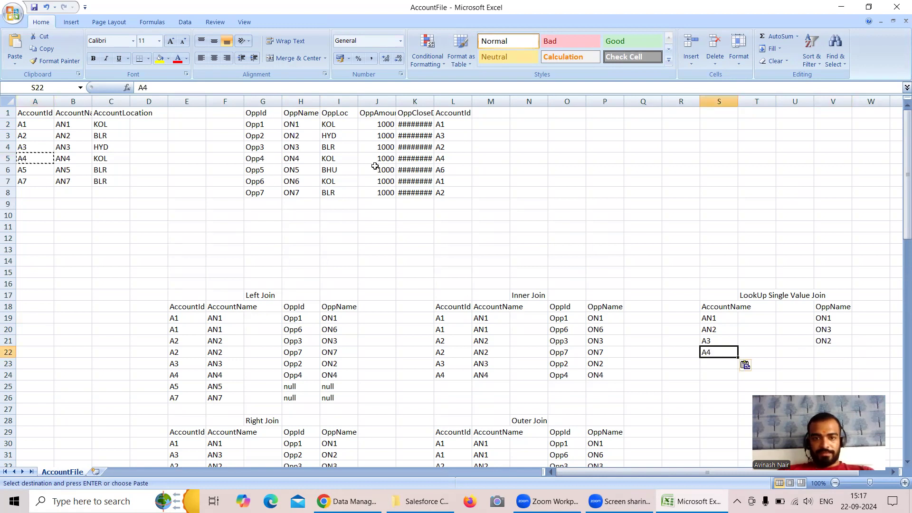
# Copy opportunity name ON4 from the opportunity table into V22 of the lookup table.
pyautogui.click(300, 161)
pyautogui.hotkey('ctrl', 'c')
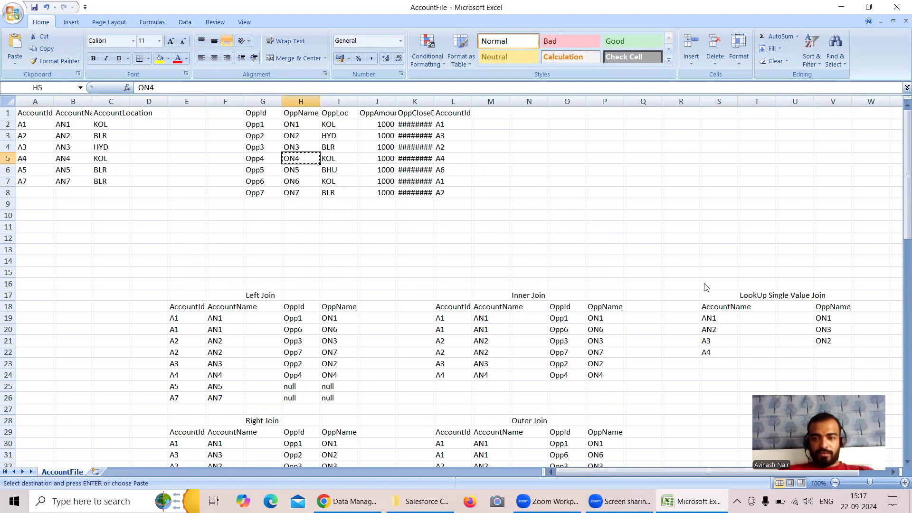
pyautogui.click(826, 355)
pyautogui.hotkey('ctrl', 'v')
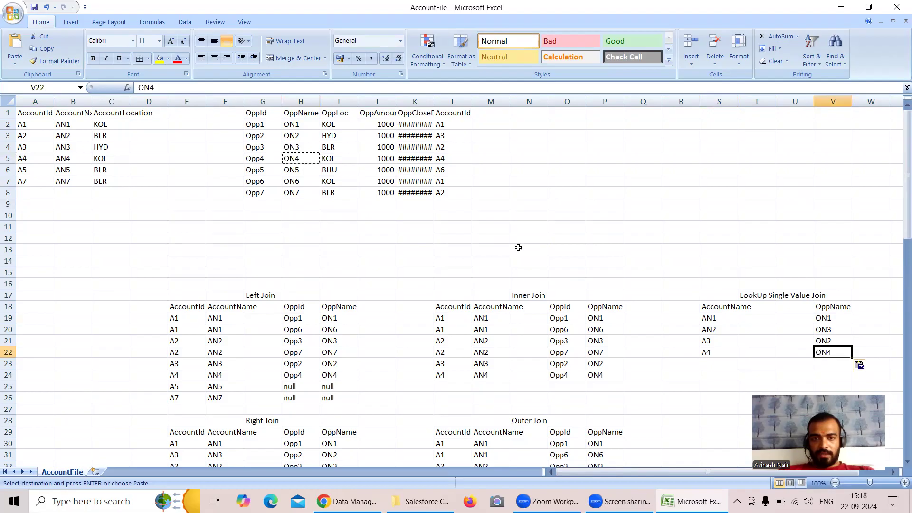
# Copy account ID A5 from the account table into S23 of the lookup table.
pyautogui.click(32, 172)
pyautogui.hotkey('ctrl', 'c')
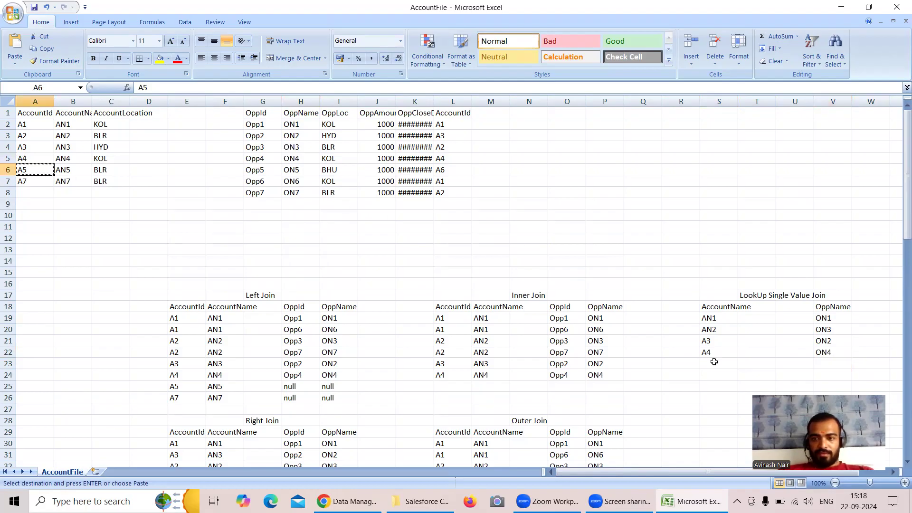
pyautogui.click(714, 364)
pyautogui.hotkey('ctrl', 'v')
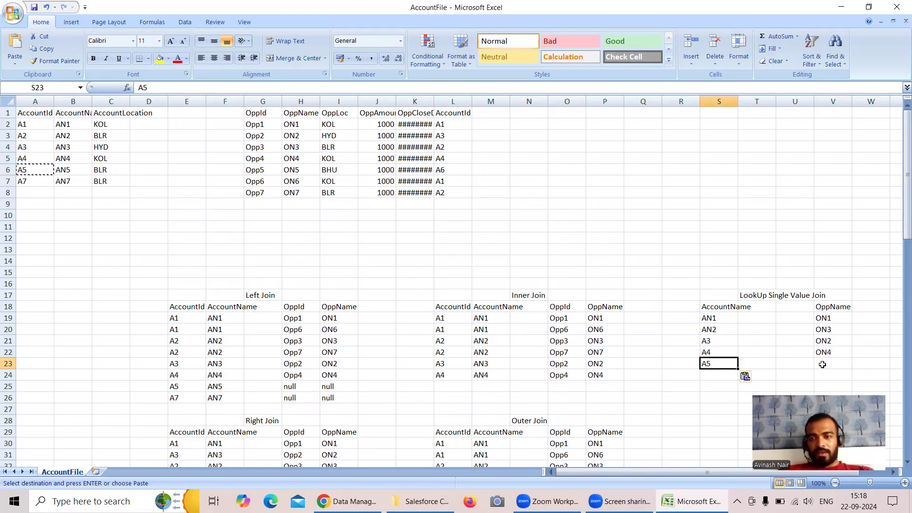
# Replace the entry in S23 of the lookup table with account name AN5 copied from the account table.
pyautogui.click(42, 182)
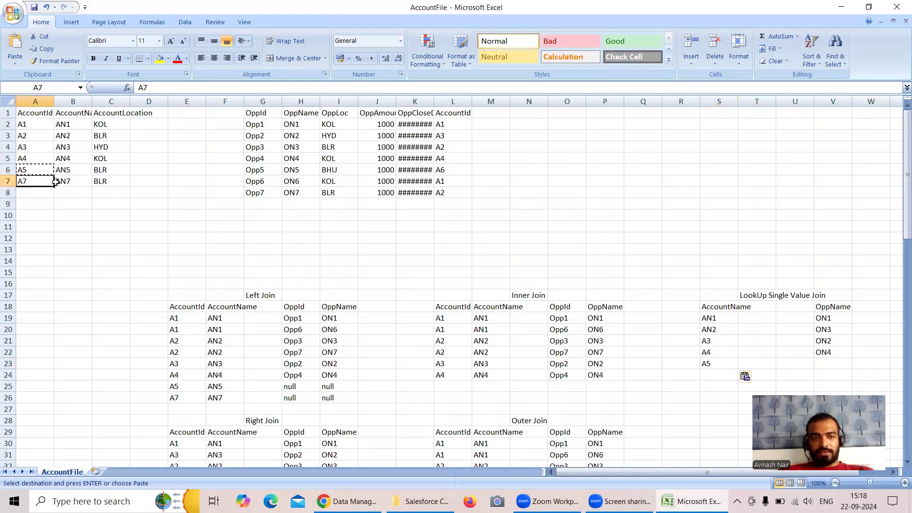
pyautogui.click(67, 183)
pyautogui.click(76, 171)
pyautogui.hotkey('ctrl', 'c')
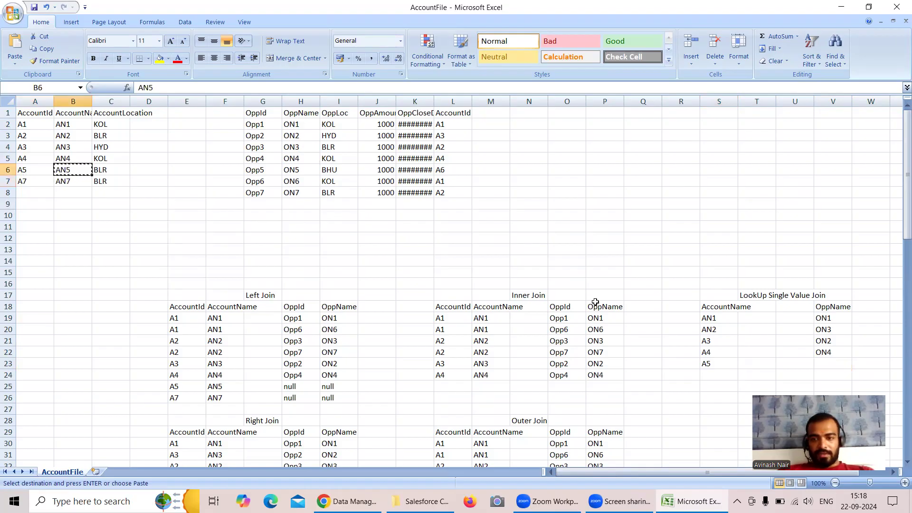
pyautogui.click(718, 373)
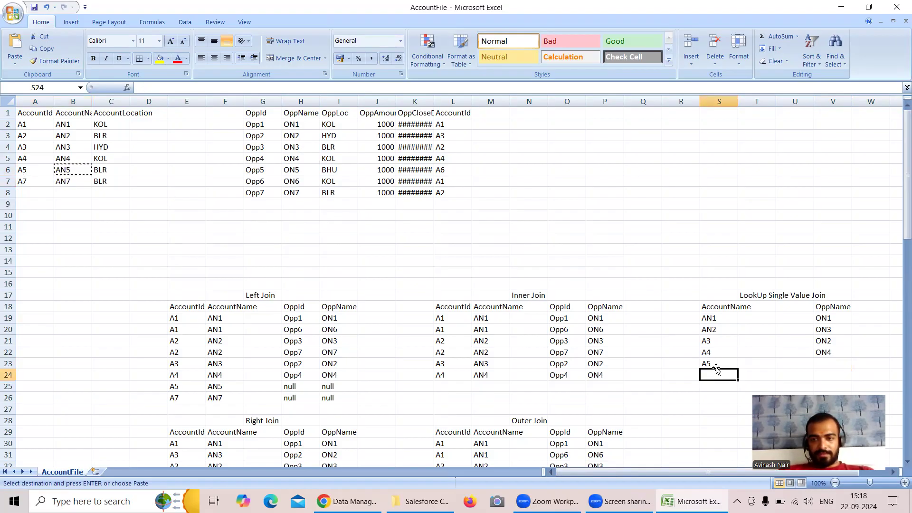
pyautogui.click(714, 362)
pyautogui.hotkey('ctrl', 'v')
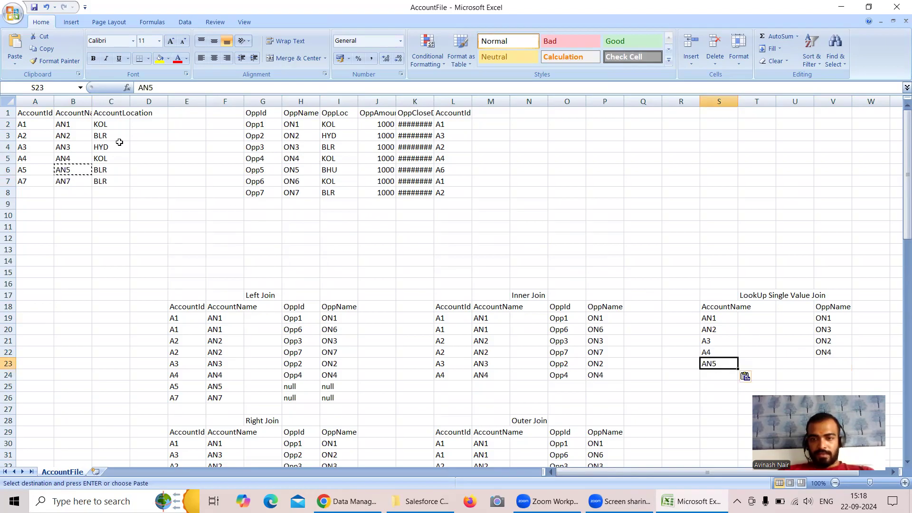
# Copy account name AN7 from the account table into S24 of the lookup table.
pyautogui.click(83, 183)
pyautogui.hotkey('ctrl', 'c')
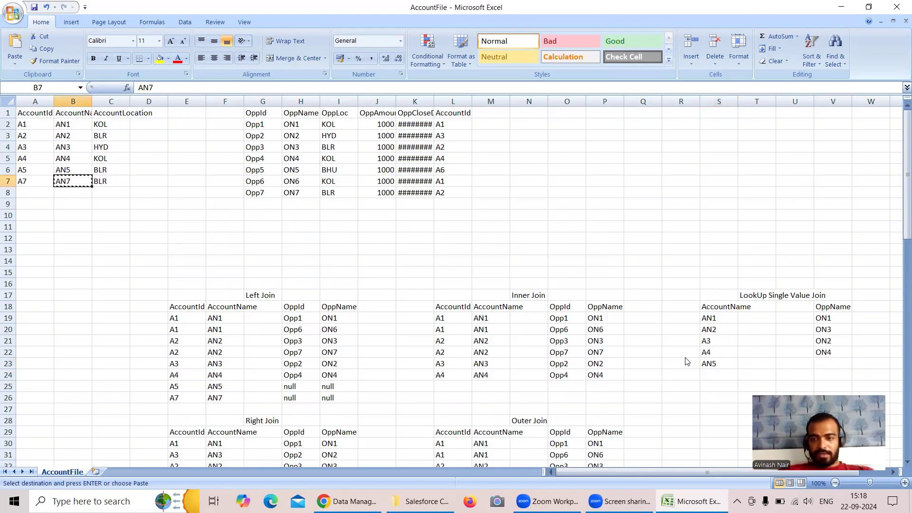
pyautogui.click(719, 373)
pyautogui.hotkey('ctrl', 'v')
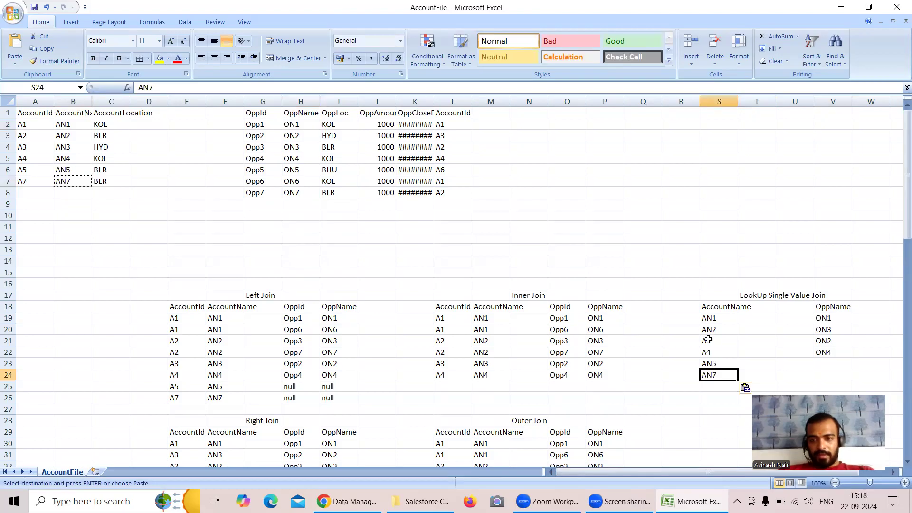
# Correct the lookup table's account names to AN3 in S21 and AN4 in S22.
pyautogui.doubleClick(708, 340)
pyautogui.write('N')
pyautogui.press('Return')
pyautogui.doubleClick(707, 351)
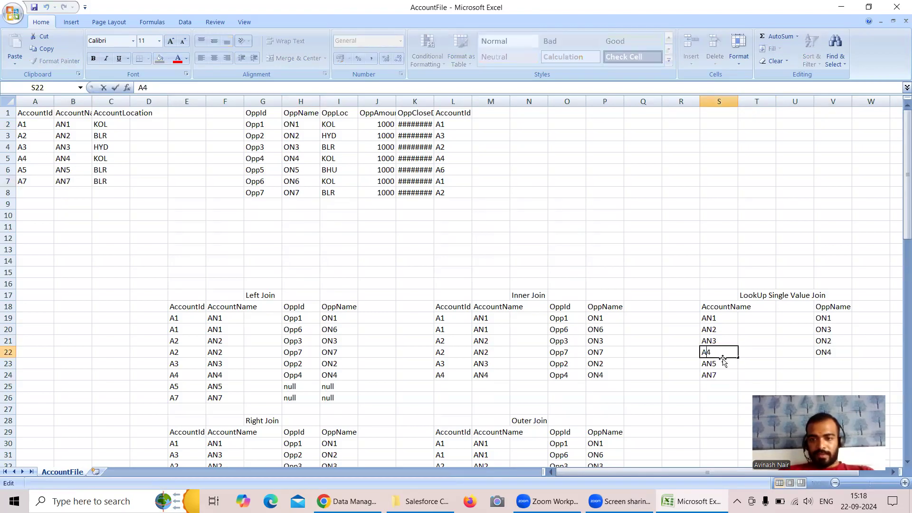
pyautogui.write('N')
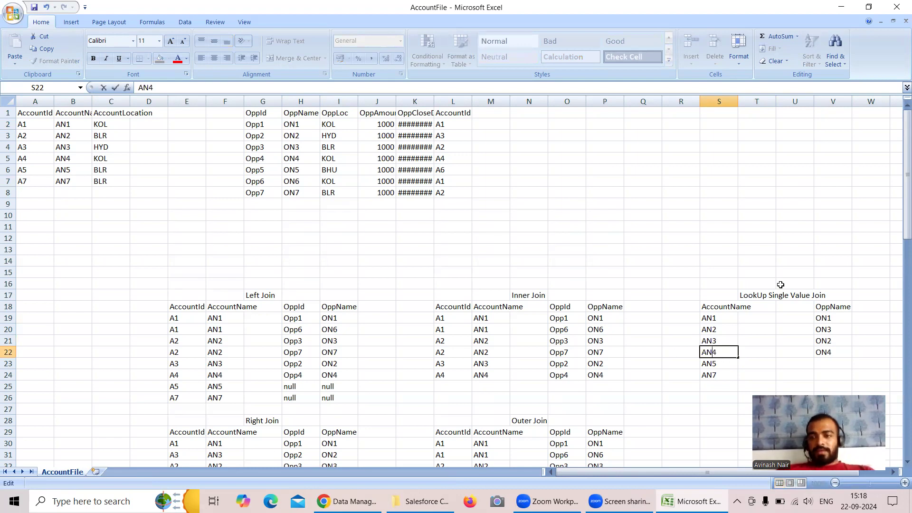
pyautogui.moveTo(721, 318); pyautogui.dragTo(725, 374)
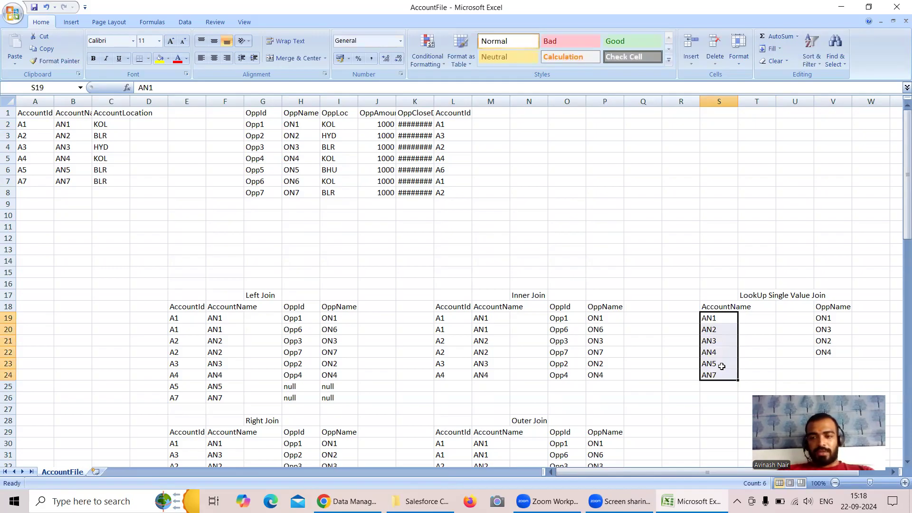
# Start the lookup table's account ID column by copying the AccountId header into R18 and A1 into R19 from the Inner Join table.
pyautogui.click(455, 308)
pyautogui.hotkey('ctrl', 'c')
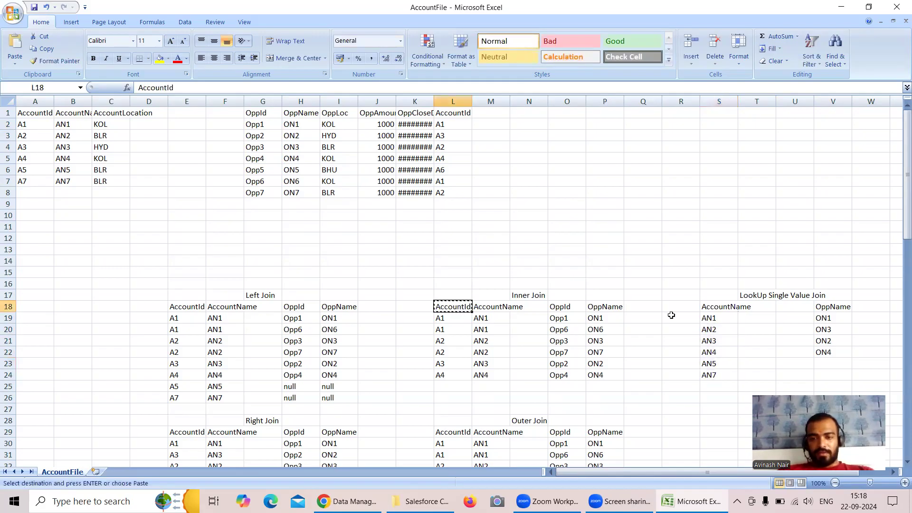
pyautogui.click(686, 307)
pyautogui.hotkey('ctrl', 'v')
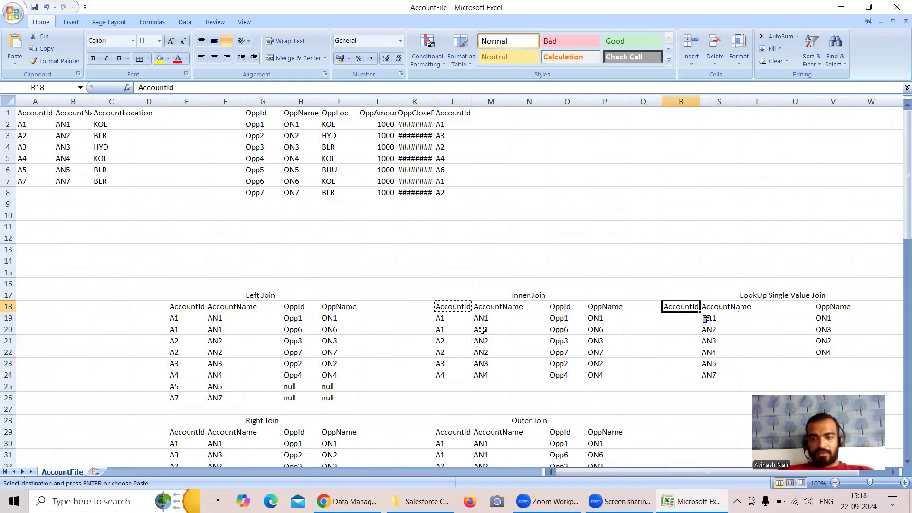
pyautogui.click(445, 319)
pyautogui.hotkey('ctrl', 'c')
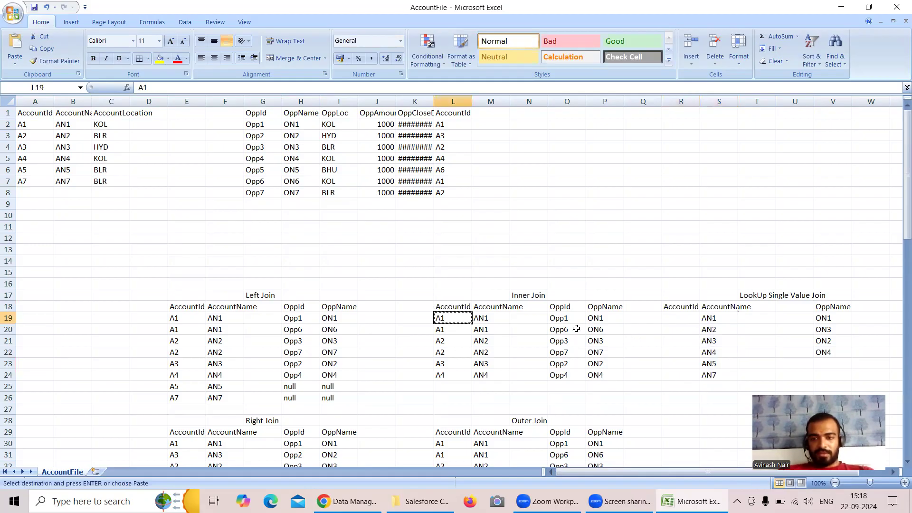
pyautogui.click(672, 316)
pyautogui.hotkey('ctrl', 'v')
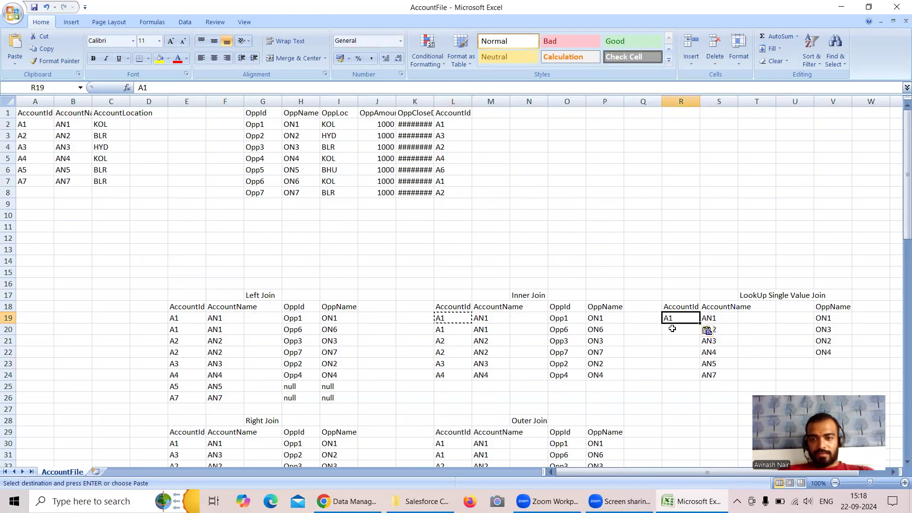
# Copy account IDs A2 and A3 from the Inner Join table into R20 and R21 of the lookup table.
pyautogui.click(457, 342)
pyautogui.hotkey('ctrl', 'c')
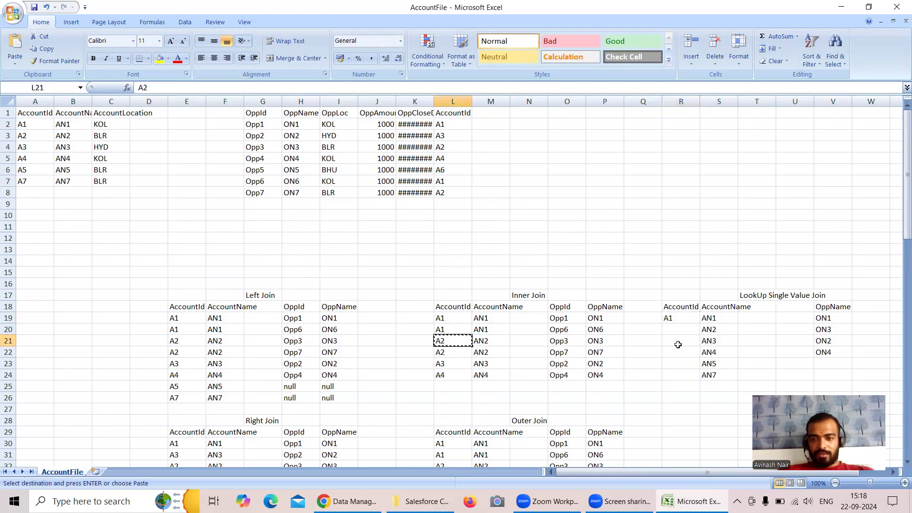
pyautogui.click(673, 329)
pyautogui.hotkey('ctrl', 'v')
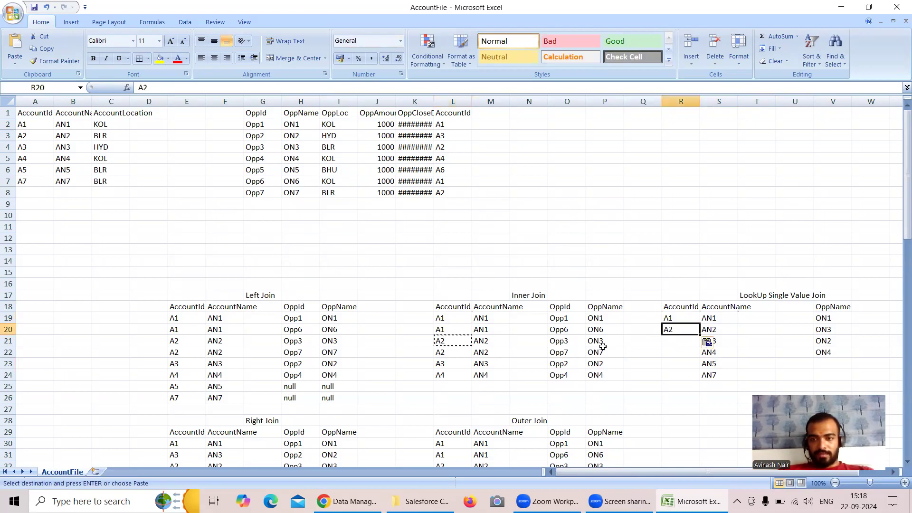
pyautogui.click(445, 364)
pyautogui.hotkey('ctrl', 'c')
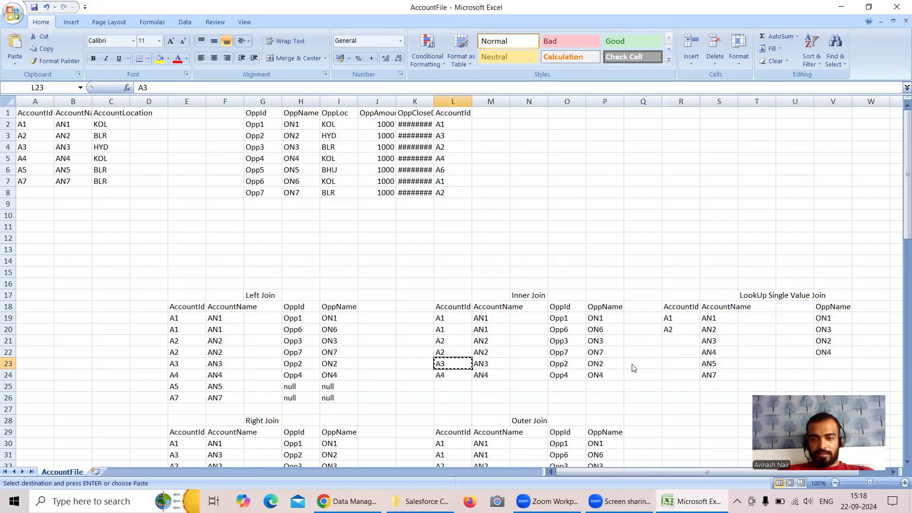
pyautogui.click(682, 339)
pyautogui.hotkey('ctrl', 'v')
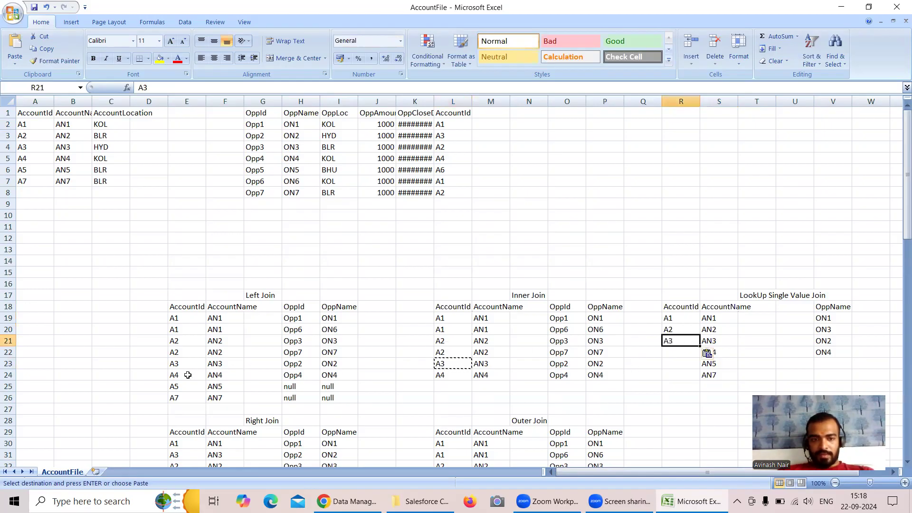
# Copy account IDs A4, A5 and A7 from the Left Join table into R22:R24 of the lookup table.
pyautogui.moveTo(187, 375); pyautogui.dragTo(188, 394)
pyautogui.hotkey('ctrl', 'c')
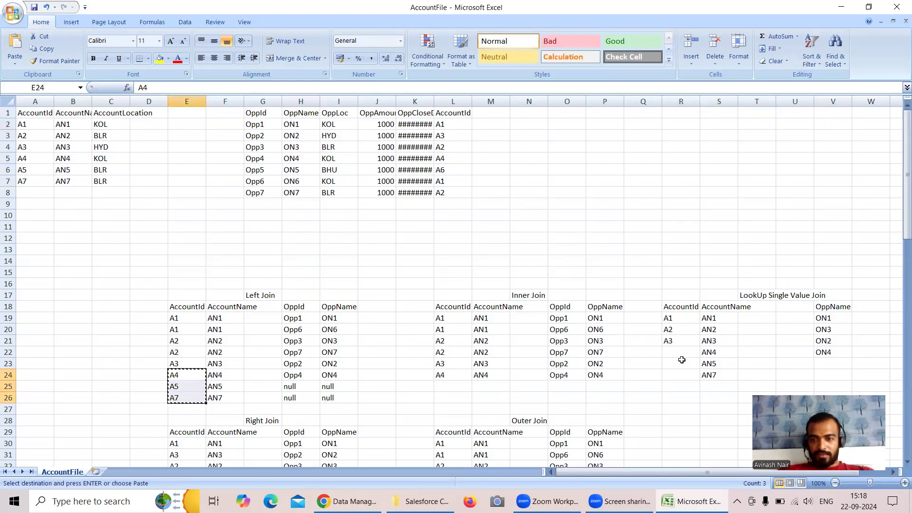
pyautogui.click(682, 354)
pyautogui.hotkey('ctrl', 'v')
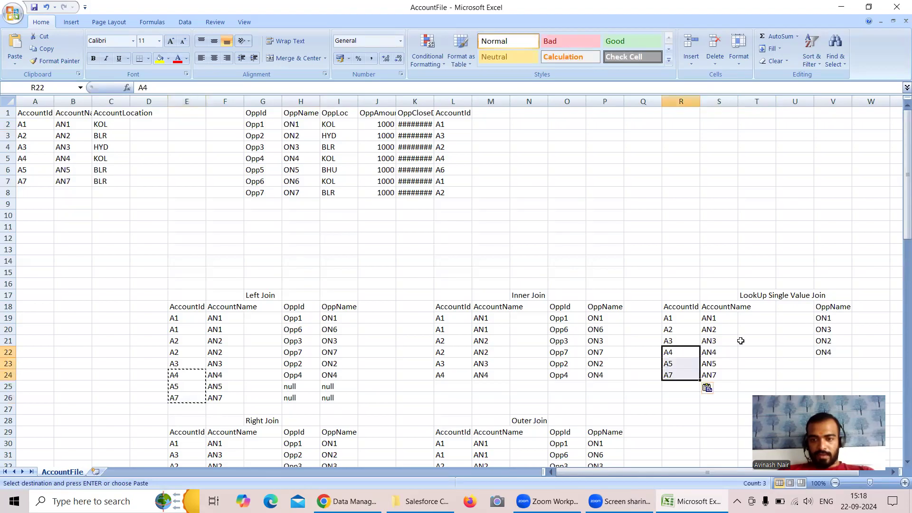
# Start the lookup table's opportunity ID column by copying the OppId header into U18 and Opp1 into U19.
pyautogui.click(563, 308)
pyautogui.hotkey('ctrl', 'c')
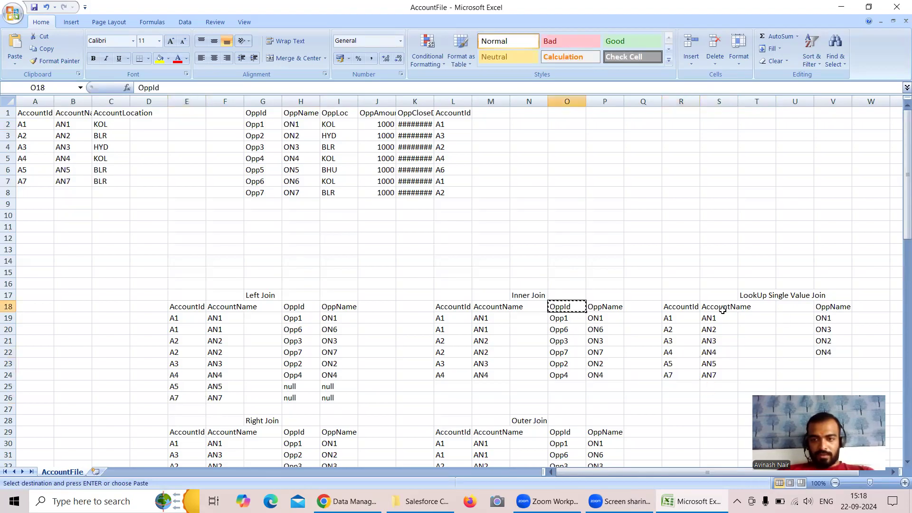
pyautogui.click(791, 306)
pyautogui.hotkey('ctrl', 'v')
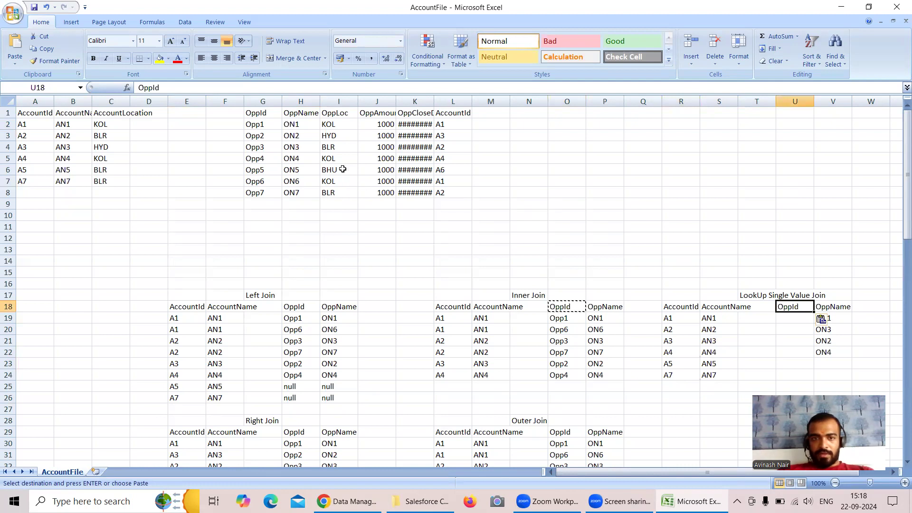
pyautogui.click(263, 127)
pyautogui.hotkey('ctrl', 'c')
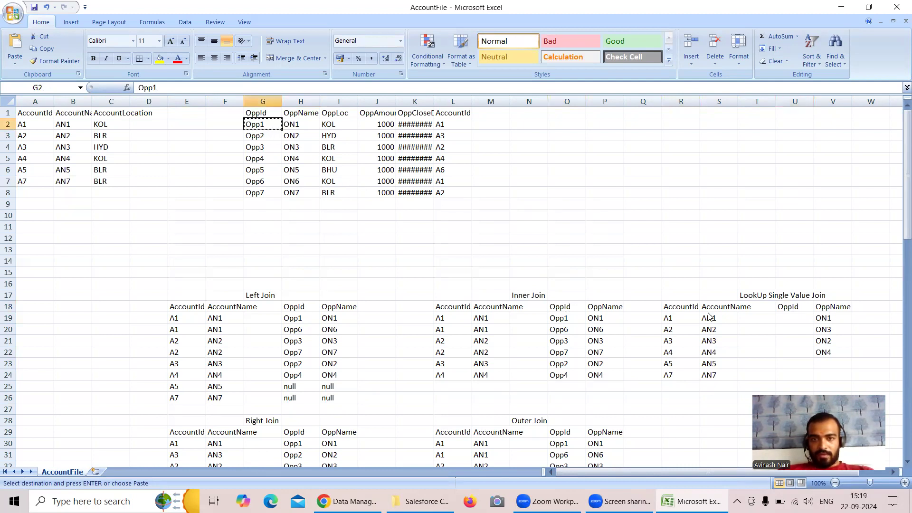
pyautogui.click(803, 322)
pyautogui.hotkey('ctrl', 'v')
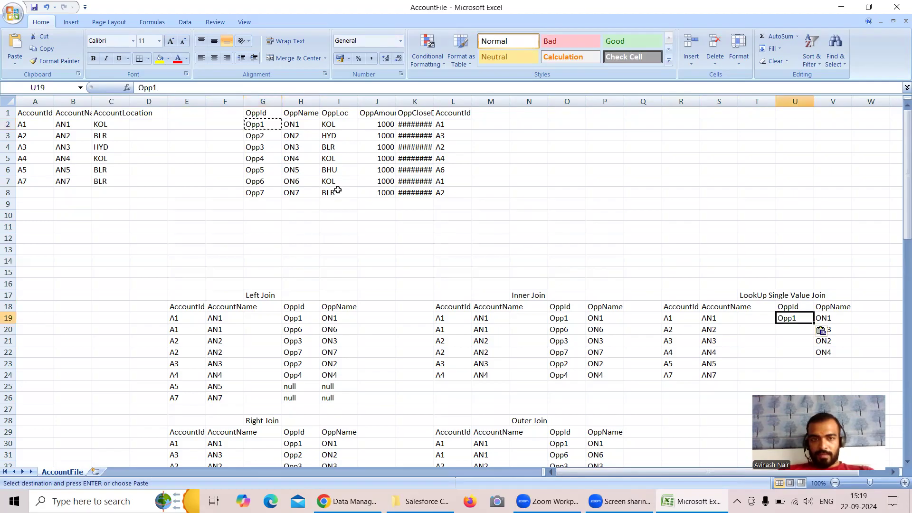
# Copy opportunity IDs Opp3 and Opp2 from the opportunity table into U20 and U21 of the lookup table.
pyautogui.click(263, 150)
pyautogui.hotkey('ctrl', 'c')
pyautogui.click(793, 326)
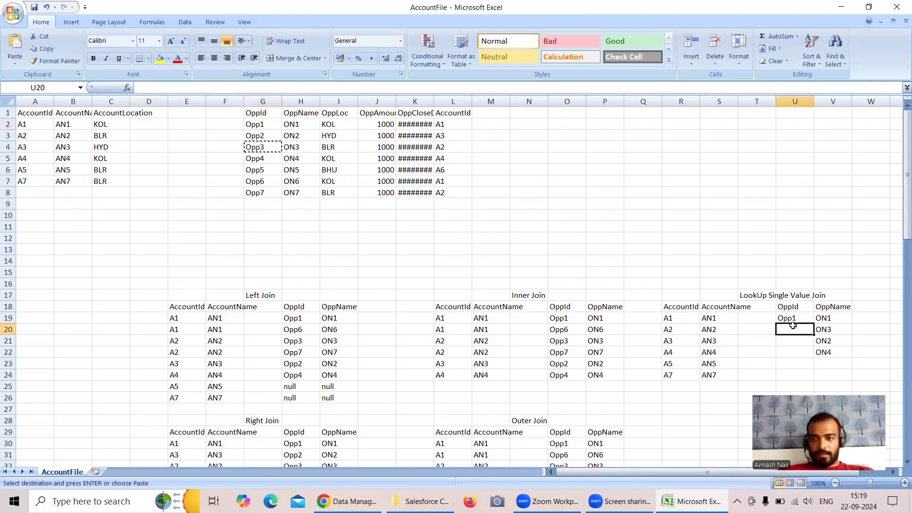
pyautogui.hotkey('ctrl', 'v')
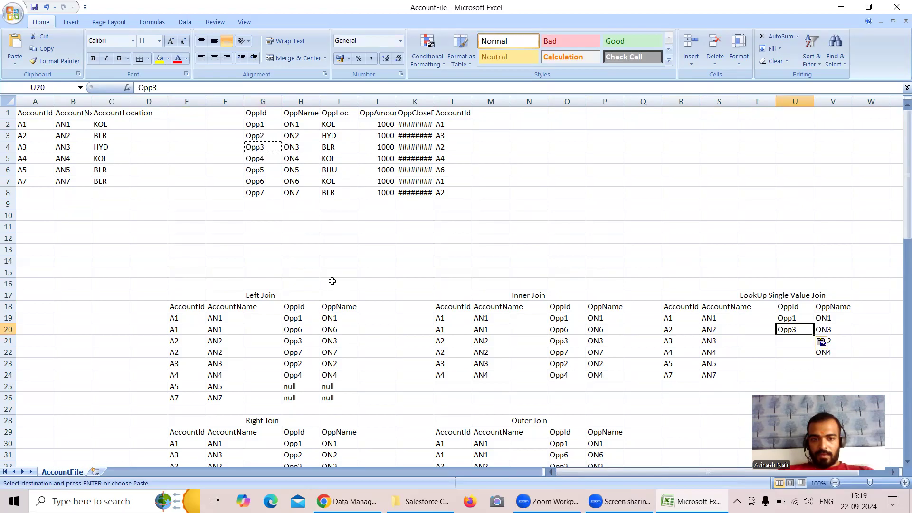
pyautogui.click(257, 136)
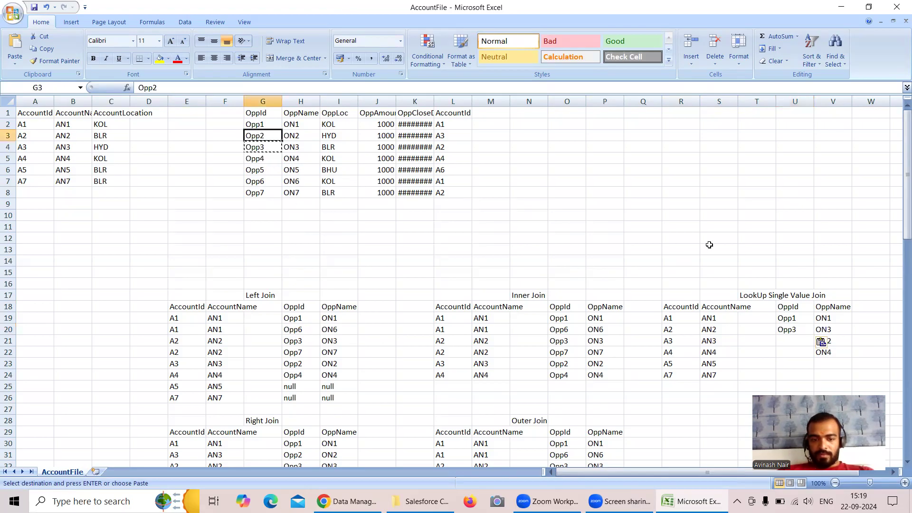
pyautogui.hotkey('ctrl', 'c')
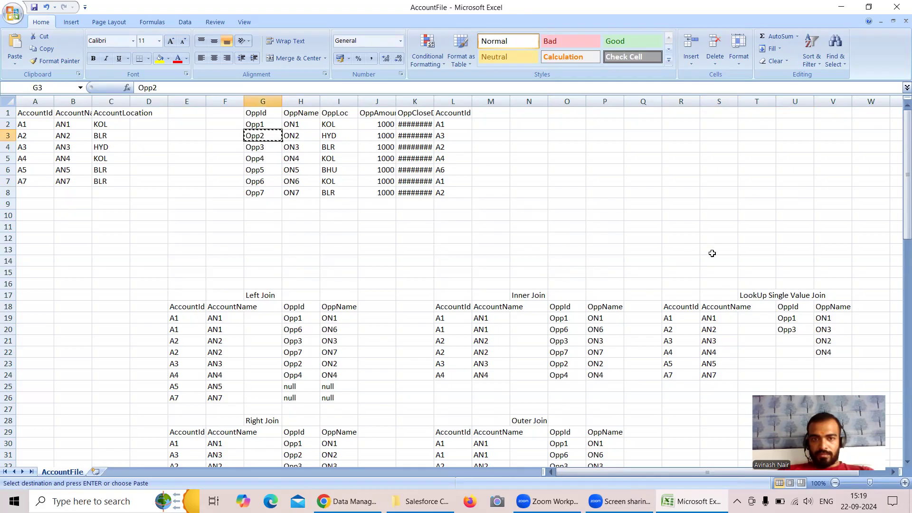
pyautogui.click(791, 344)
pyautogui.hotkey('ctrl', 'v')
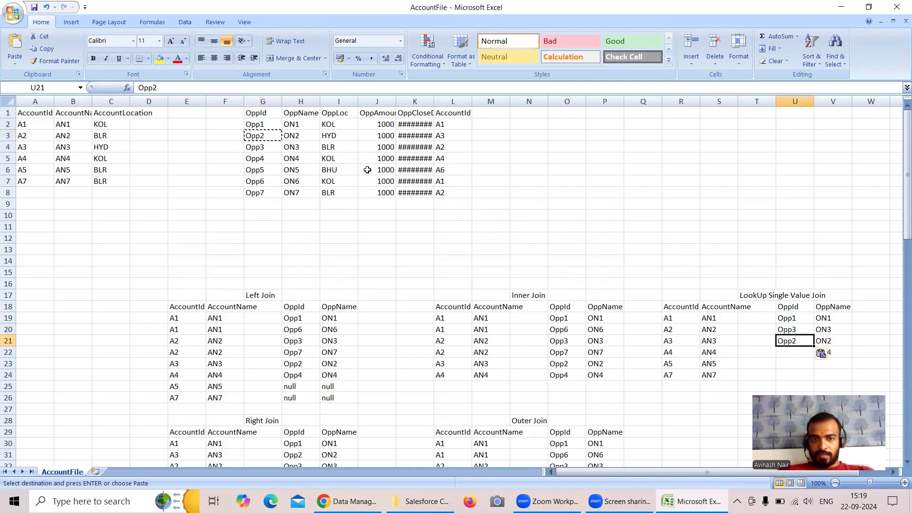
# Copy opportunity ID Opp4 into U22 and select the lookup table's data range R19:V24.
pyautogui.click(255, 159)
pyautogui.hotkey('ctrl', 'c')
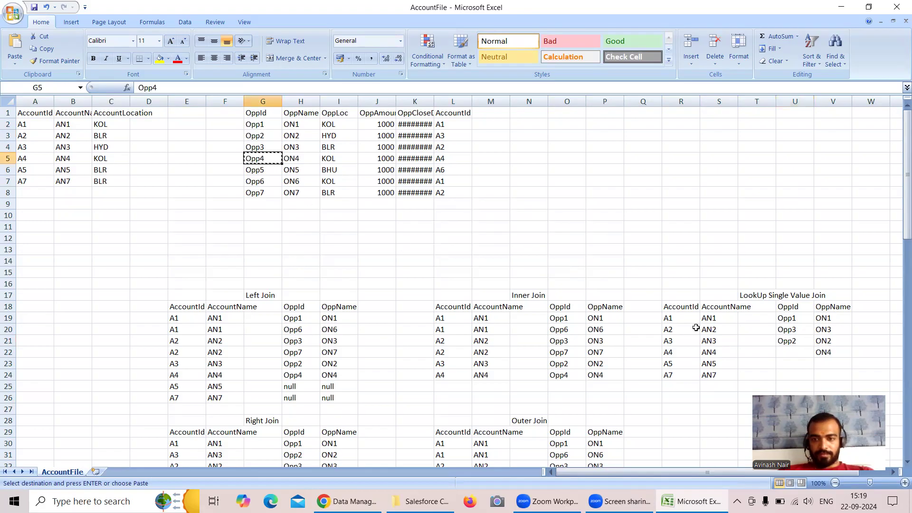
pyautogui.click(795, 353)
pyautogui.hotkey('ctrl', 'v')
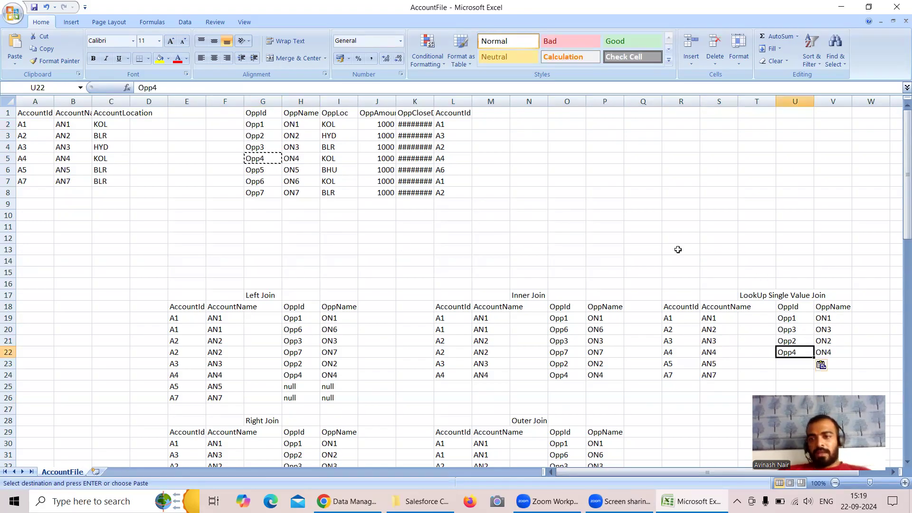
pyautogui.moveTo(669, 326); pyautogui.dragTo(819, 375)
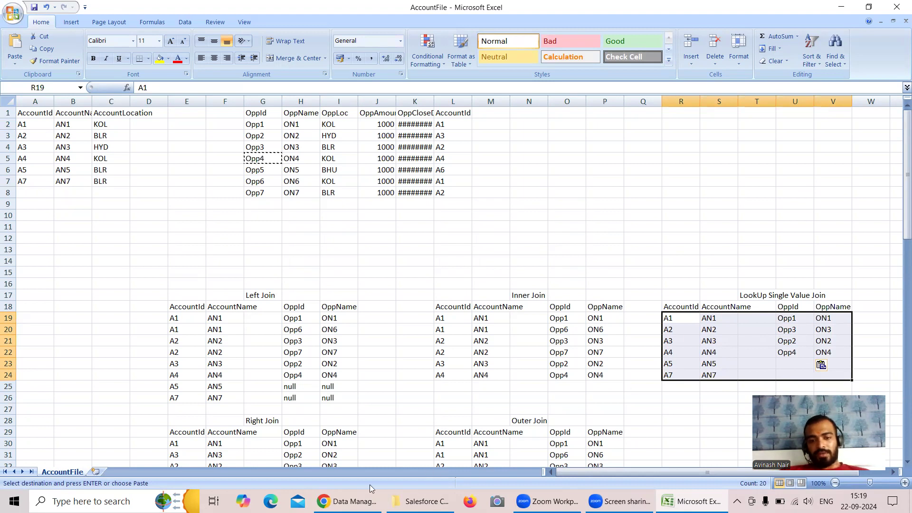
# Switch to Chrome, leave the Cross Join Dataset lens without saving, and reload the Recipe Dataset app in Analytics Studio.
pyautogui.moveTo(352, 501)
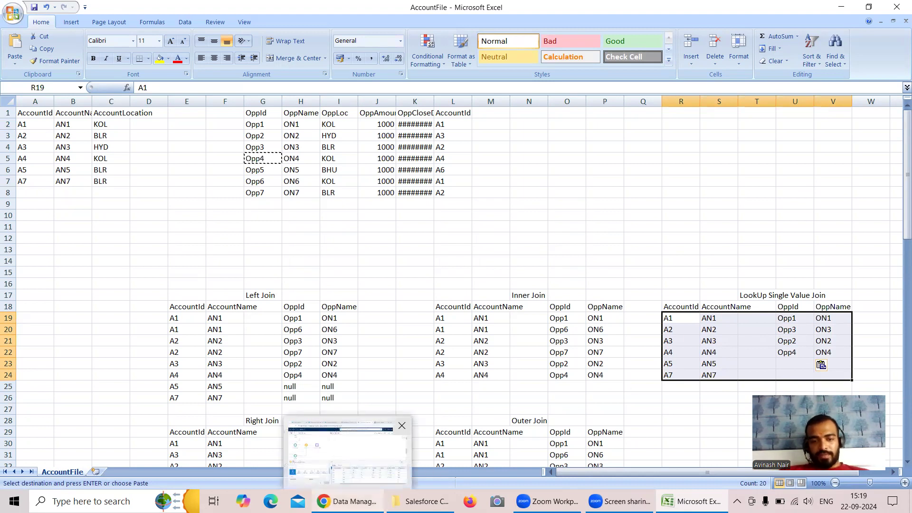
pyautogui.click(347, 451)
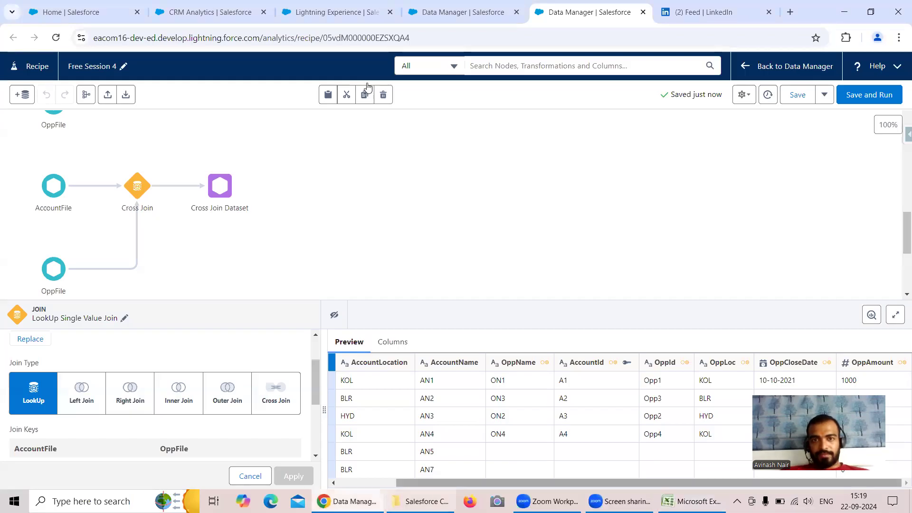
pyautogui.hotkey('ctrl', 'shift', 'Tab')
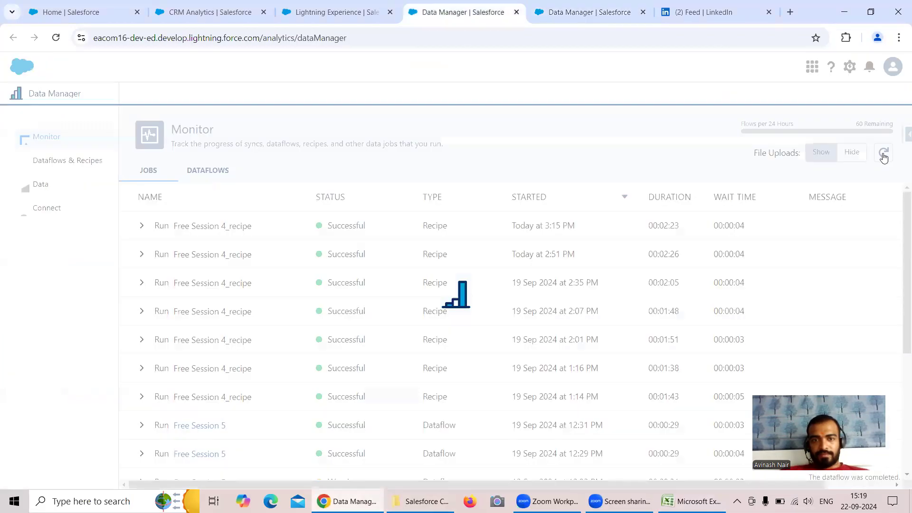
pyautogui.click(213, 9)
pyautogui.click(359, 94)
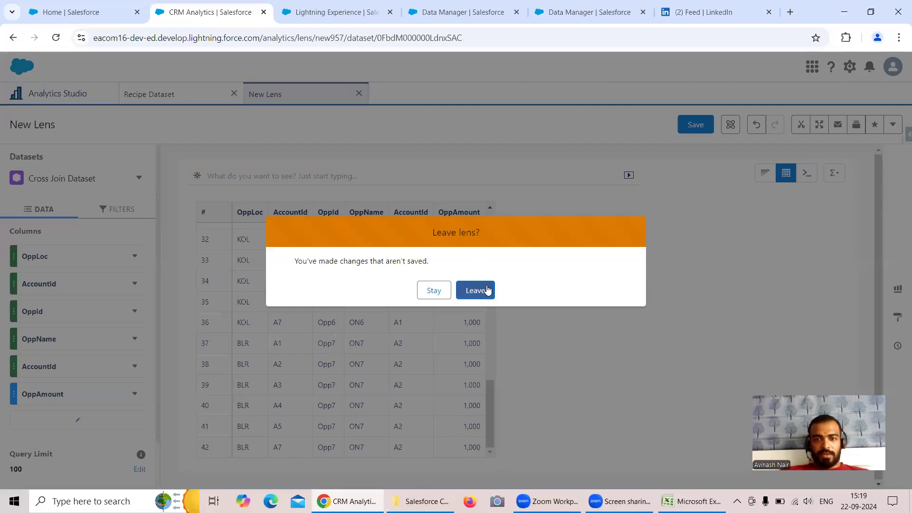
pyautogui.click(480, 290)
pyautogui.click(56, 38)
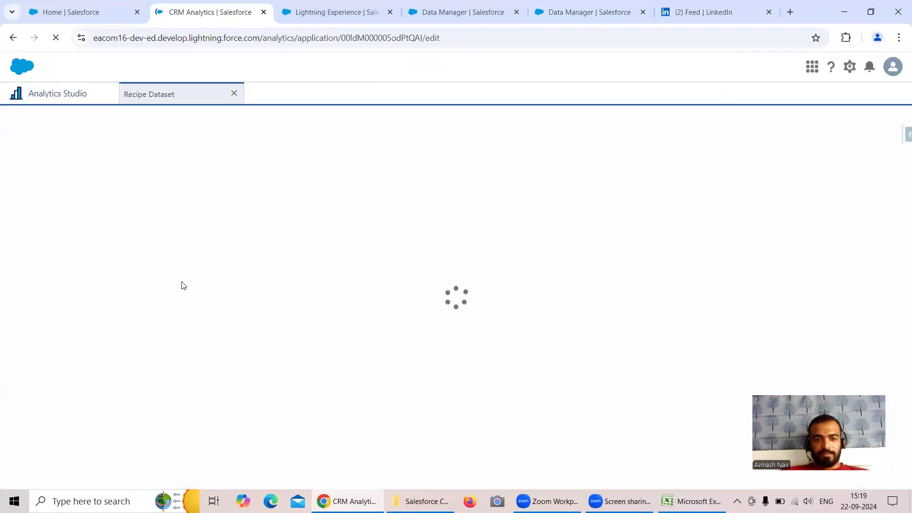
# Open the LookUp Single Value Dataset from the Recipe Dataset app in a new lens.
pyautogui.scroll(-2, 185, 276)
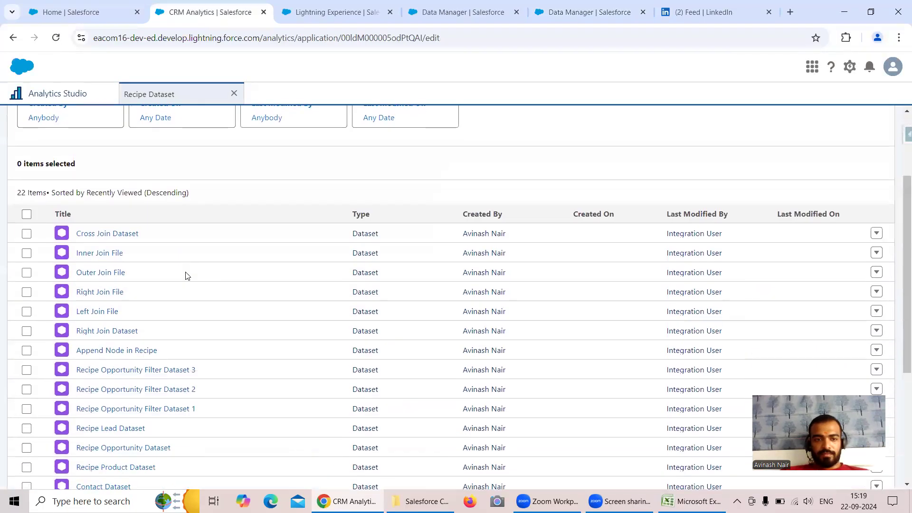
pyautogui.scroll(-3, 186, 275)
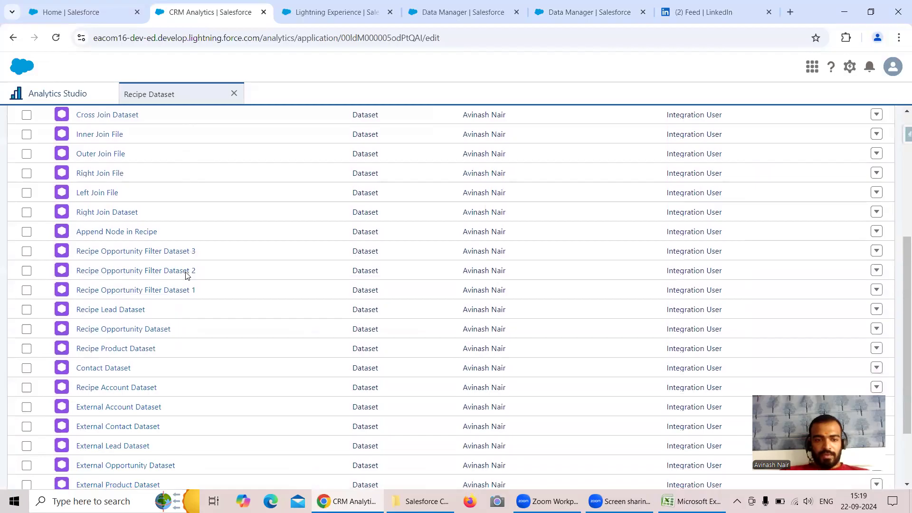
pyautogui.click(158, 440)
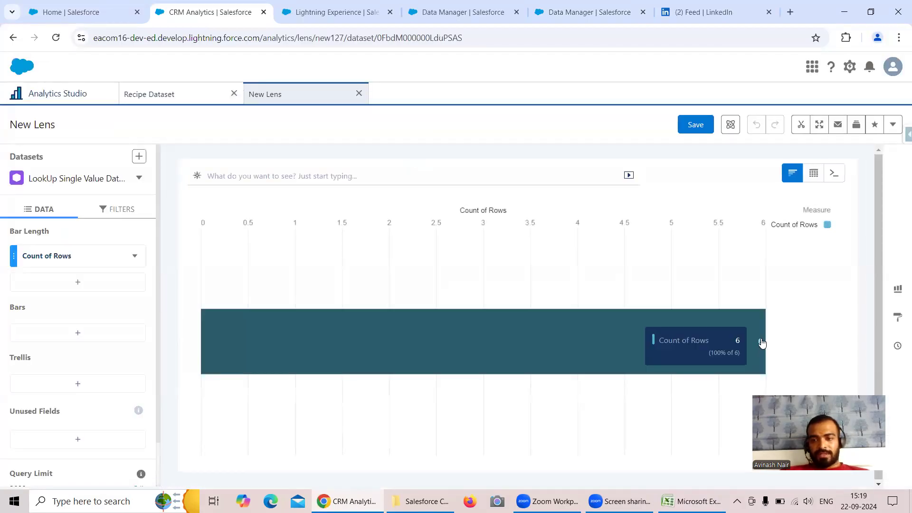
# Check the lens's row count against the account IDs in R19:R24 of the Excel lookup table.
pyautogui.click(693, 501)
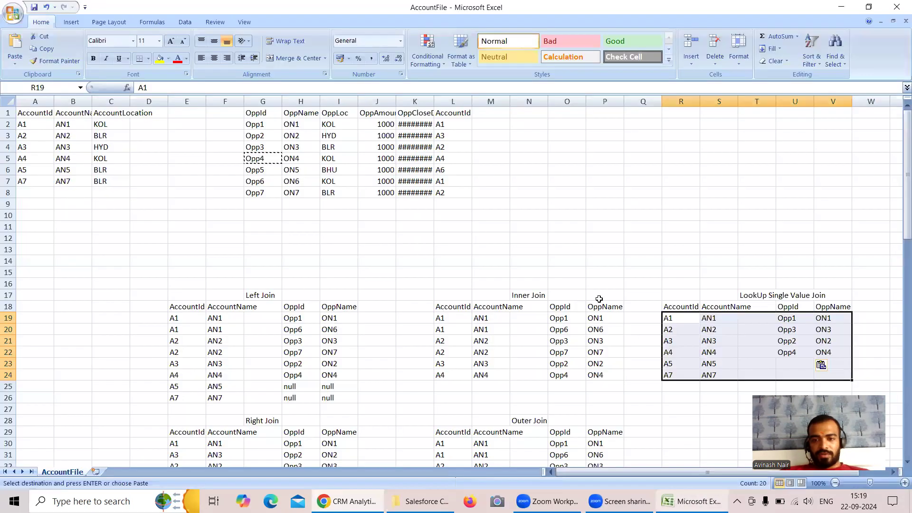
pyautogui.click(680, 329)
pyautogui.moveTo(675, 319); pyautogui.dragTo(692, 376)
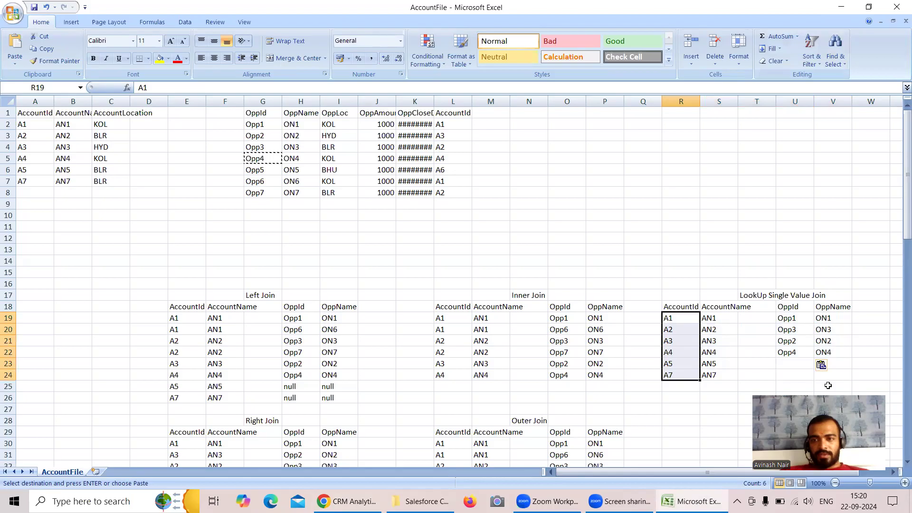
pyautogui.click(842, 8)
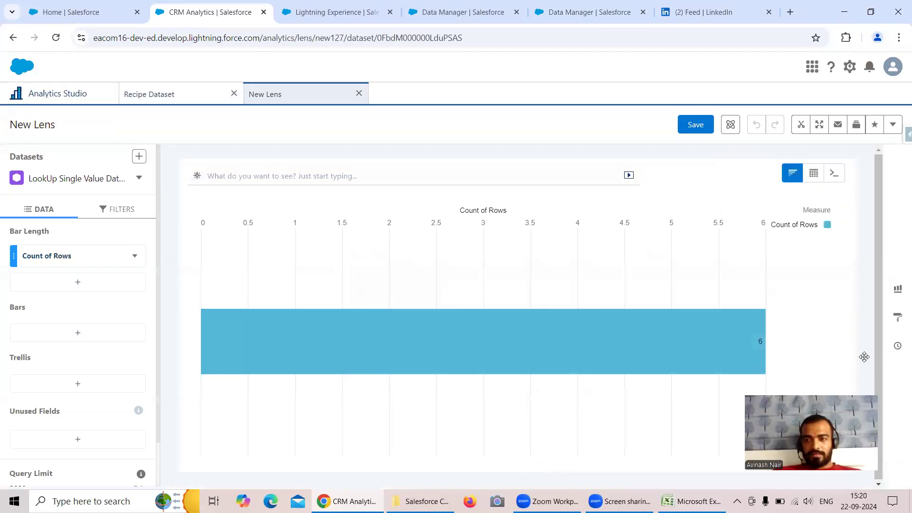
# Show the LookUp Single Value Dataset lens as a table and compare its rows with the Excel lookup table.
pyautogui.click(814, 173)
pyautogui.click(724, 211)
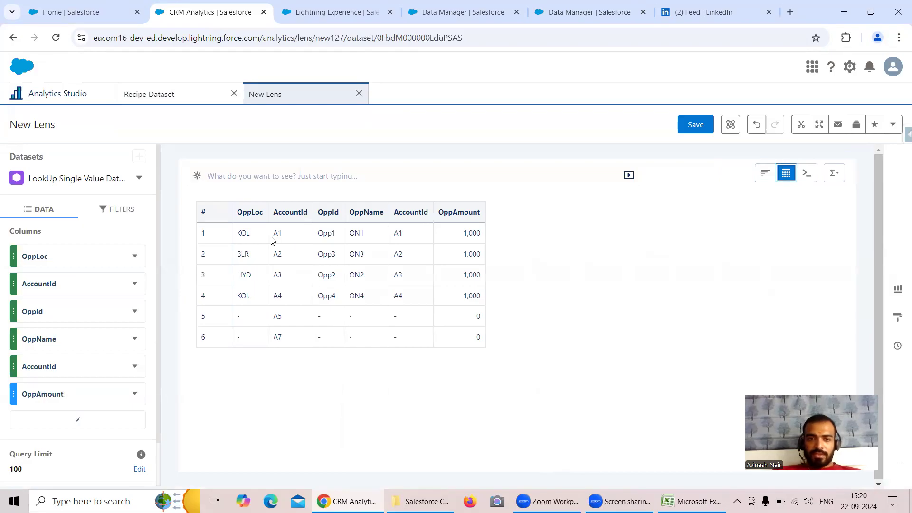
pyautogui.hotkey('alt', 'Tab')
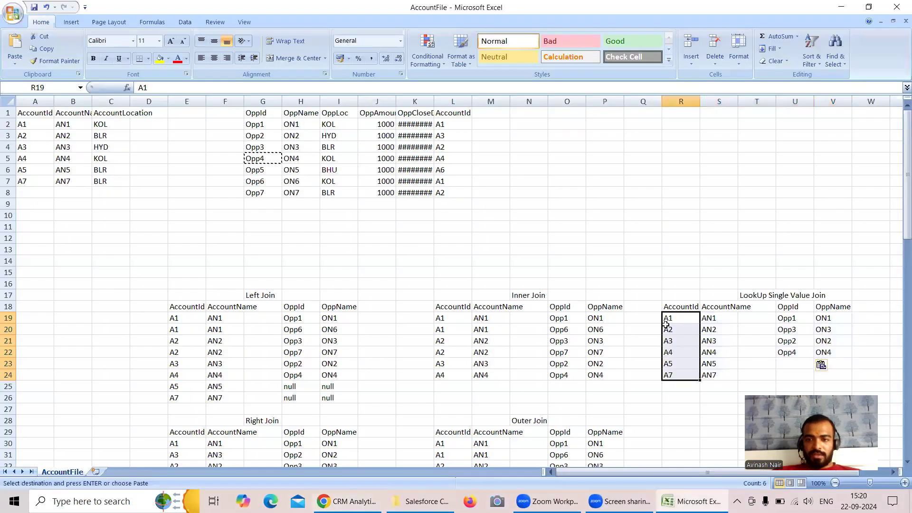
pyautogui.moveTo(672, 317); pyautogui.dragTo(853, 318)
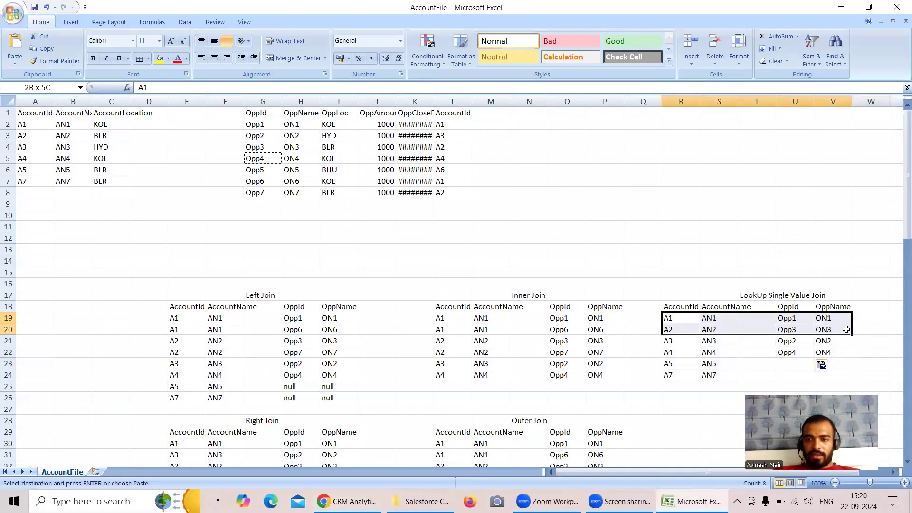
pyautogui.moveTo(679, 342); pyautogui.dragTo(847, 354)
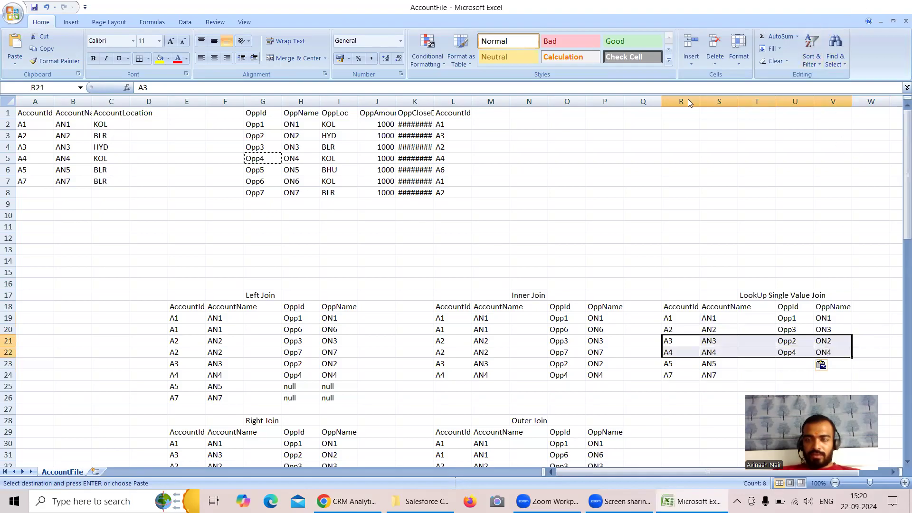
pyautogui.click(837, 9)
pyautogui.moveTo(352, 284); pyautogui.dragTo(380, 307)
pyautogui.moveTo(272, 317); pyautogui.dragTo(404, 347)
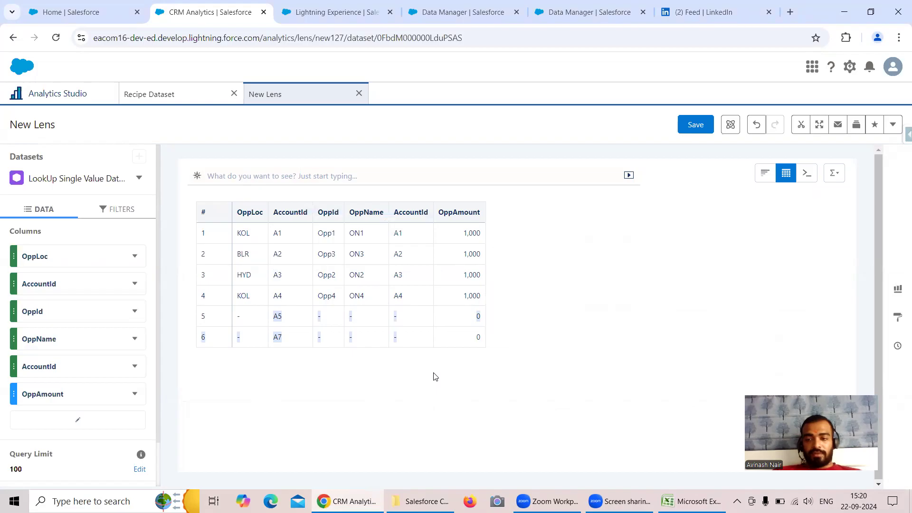
# Return to the Free Session 4 recipe and add AccountFile and OppFile as input data with all their columns.
pyautogui.click(589, 12)
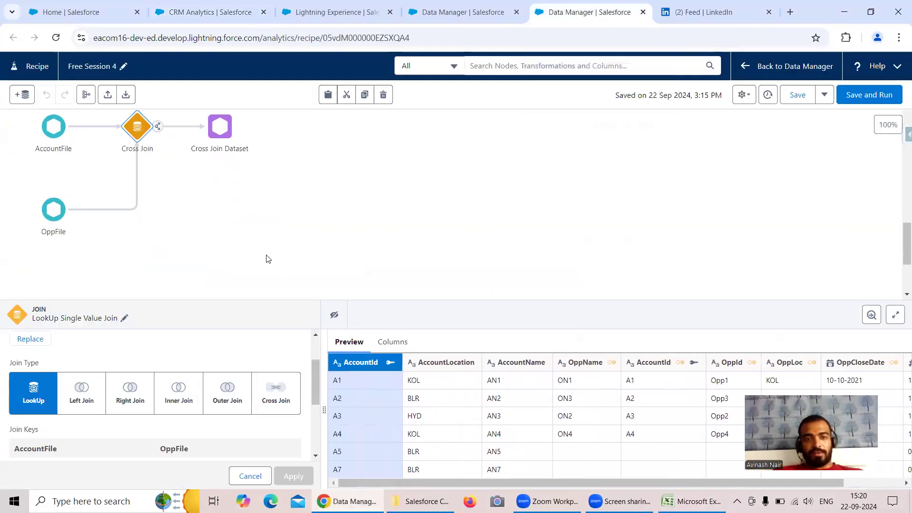
pyautogui.scroll(-1, 282, 233)
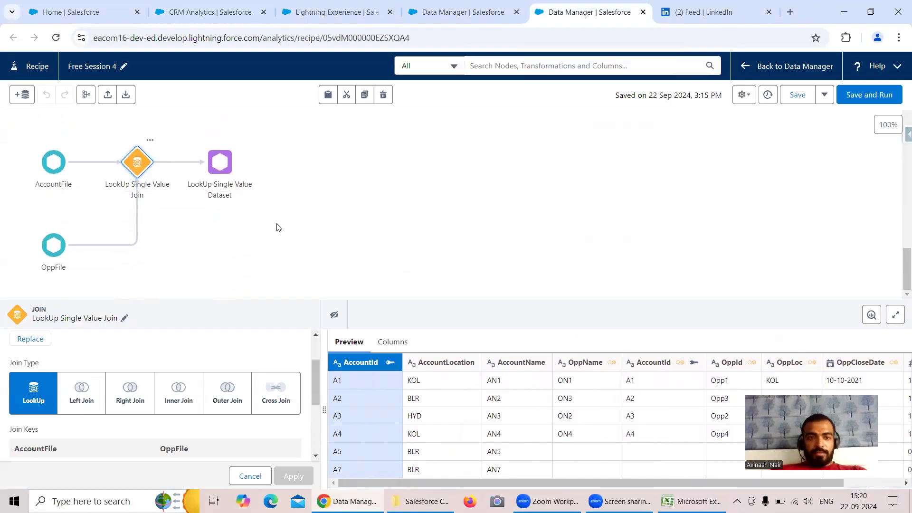
pyautogui.click(24, 96)
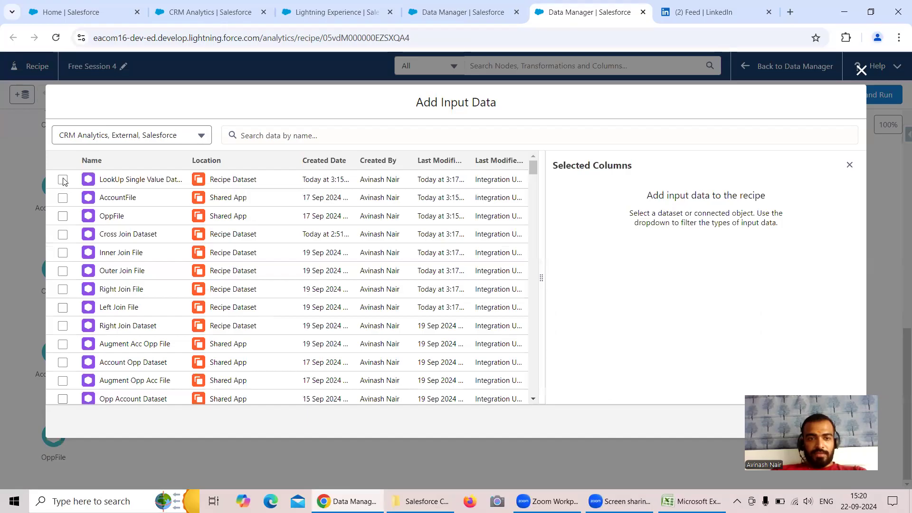
pyautogui.click(63, 198)
pyautogui.click(64, 217)
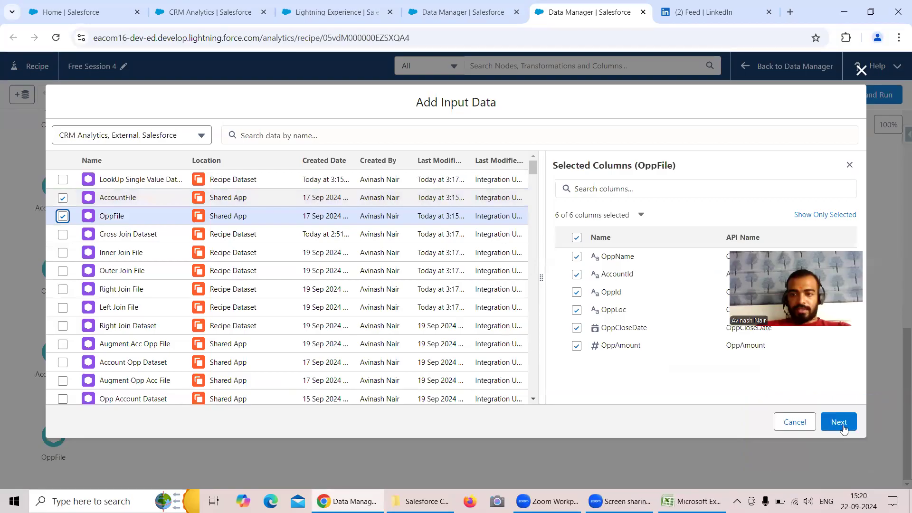
pyautogui.click(839, 422)
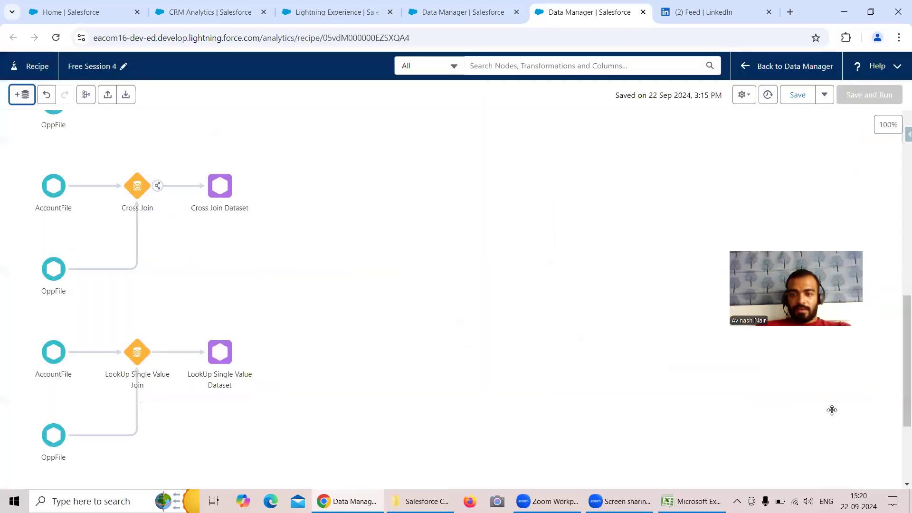
# Connect the newly added AccountFile and OppFile nodes with a Join.
pyautogui.scroll(-3, 95, 440)
pyautogui.moveTo(76, 439); pyautogui.dragTo(67, 354)
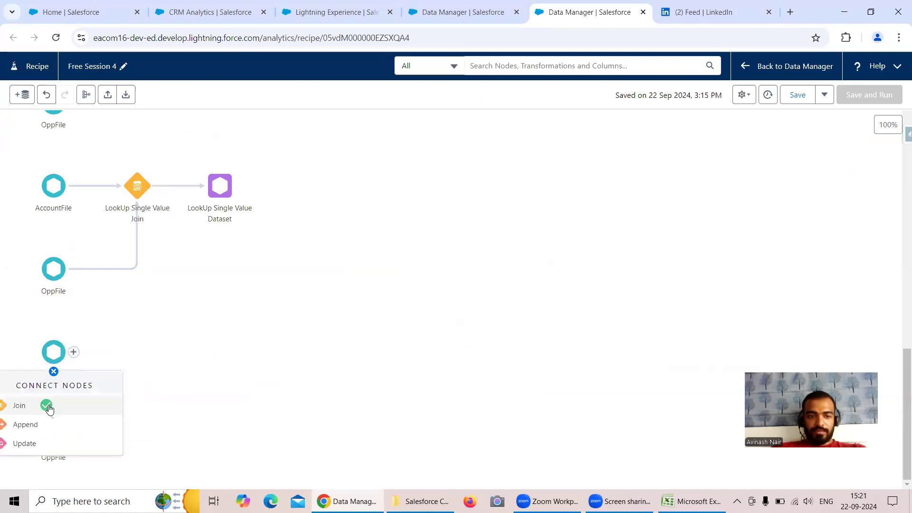
pyautogui.click(48, 407)
# Try to change the new join's OppFile key to AccountId.
pyautogui.scroll(-2, 248, 386)
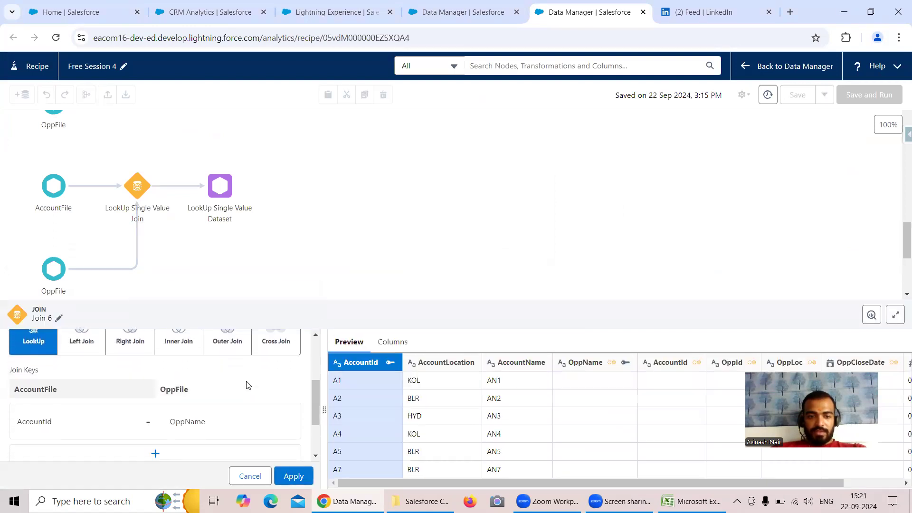
pyautogui.scroll(-1, 244, 382)
pyautogui.click(195, 370)
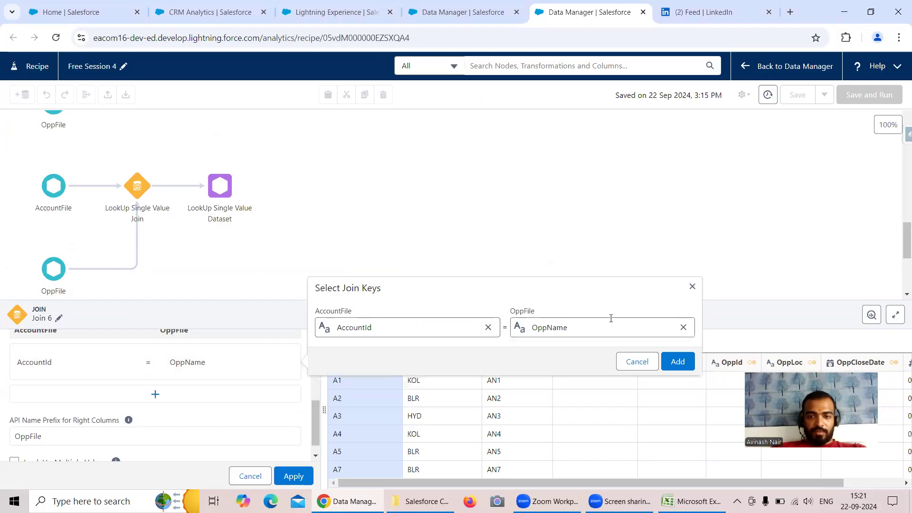
pyautogui.click(684, 328)
pyautogui.click(600, 331)
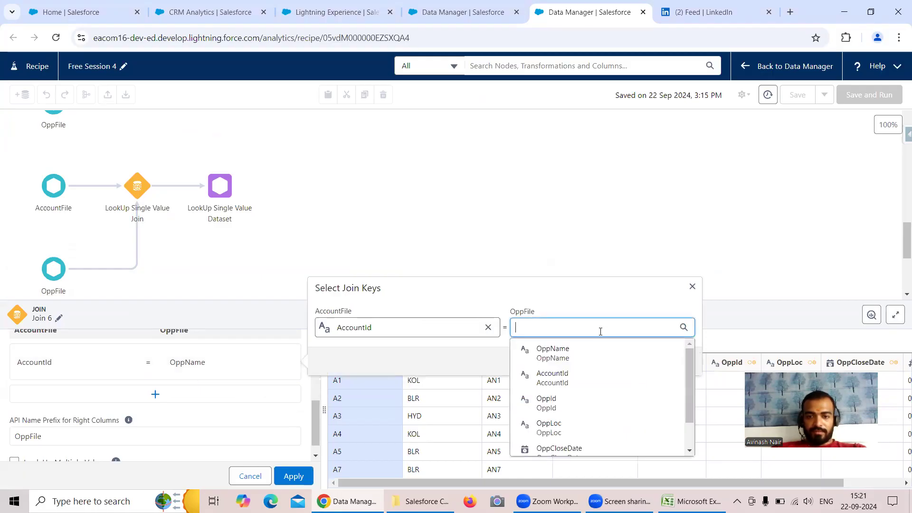
pyautogui.click(551, 378)
pyautogui.click(673, 363)
# Enable Look Up Multiple Values for the new LookUp join.
pyautogui.scroll(-1, 83, 411)
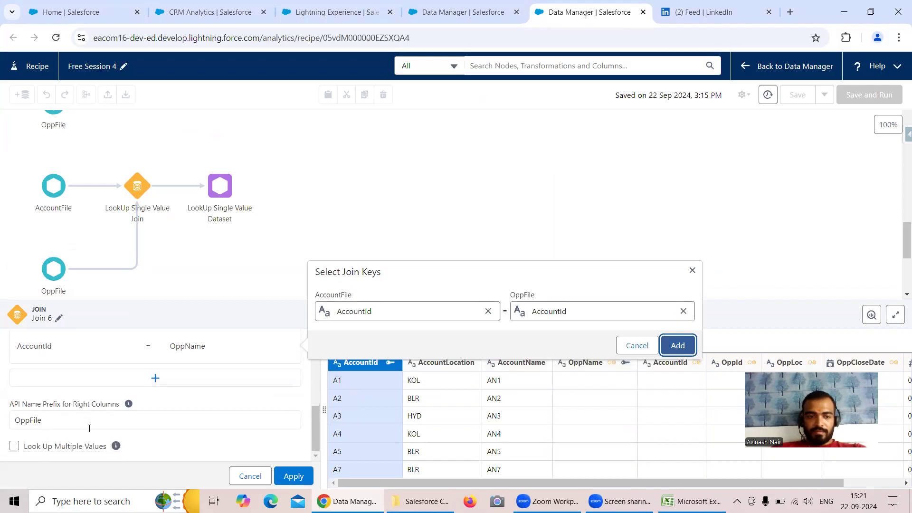
pyautogui.click(14, 446)
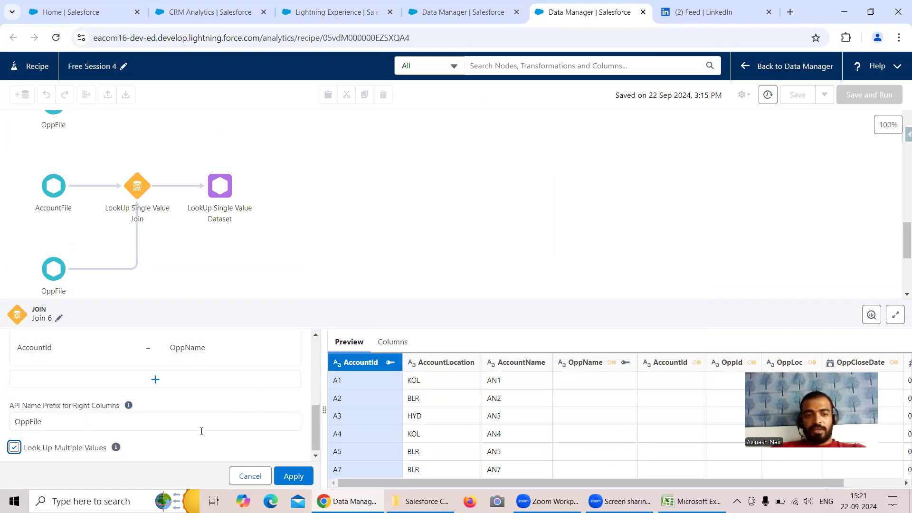
# Try to consult the help article on Look Up Multiple Values, and return to the recipe's join settings.
pyautogui.moveTo(117, 448)
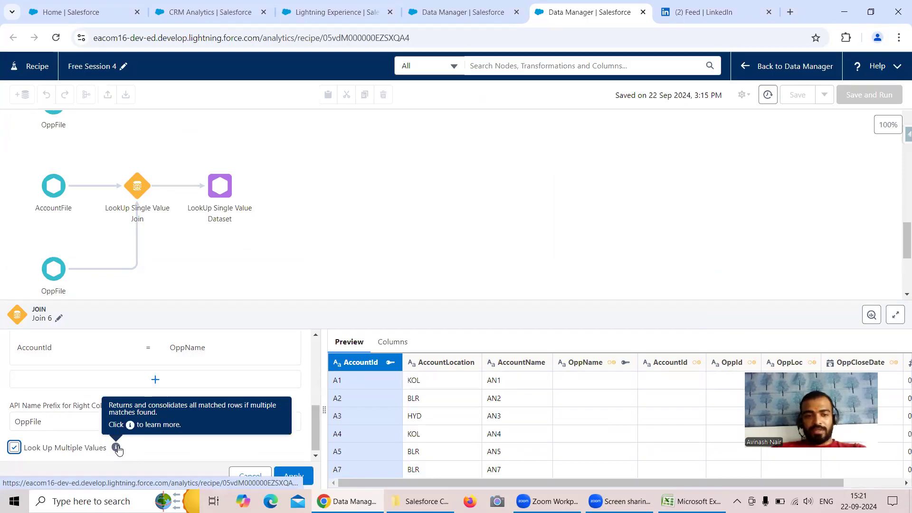
pyautogui.click(116, 448)
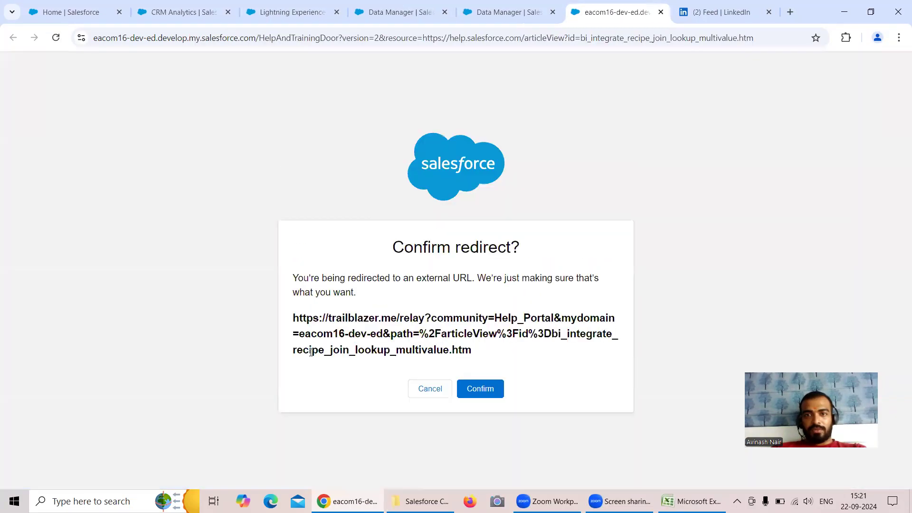
pyautogui.click(494, 388)
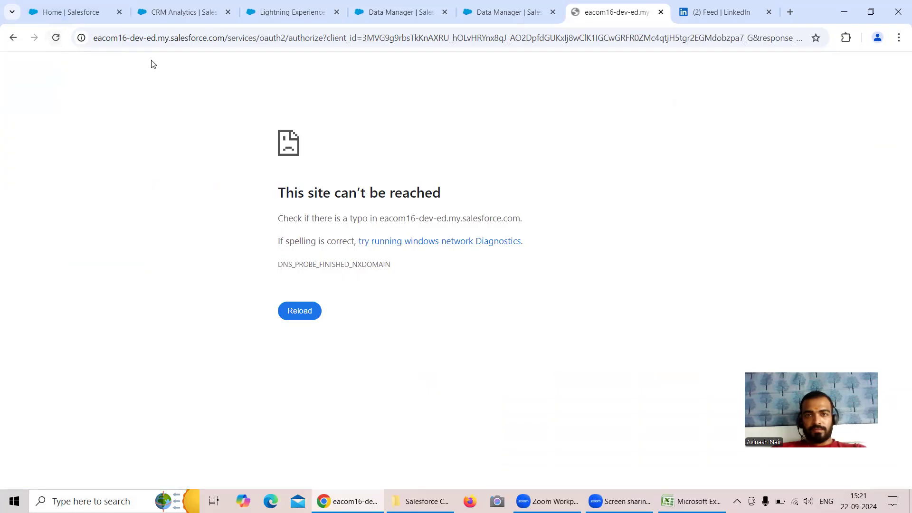
pyautogui.click(57, 39)
pyautogui.click(300, 316)
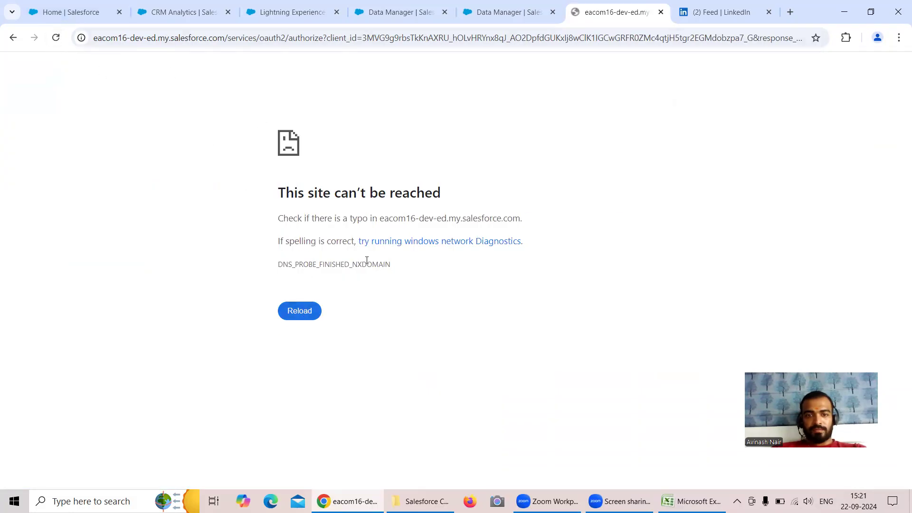
pyautogui.click(662, 13)
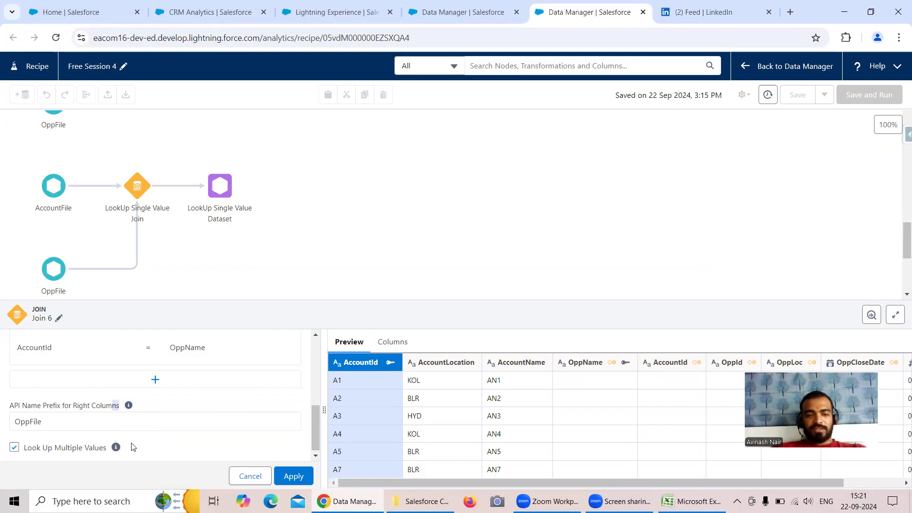
pyautogui.click(115, 447)
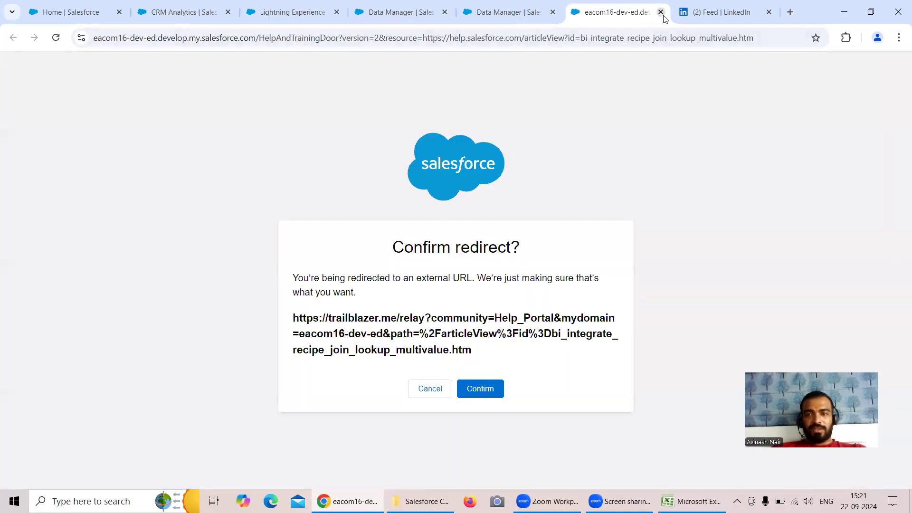
pyautogui.click(661, 12)
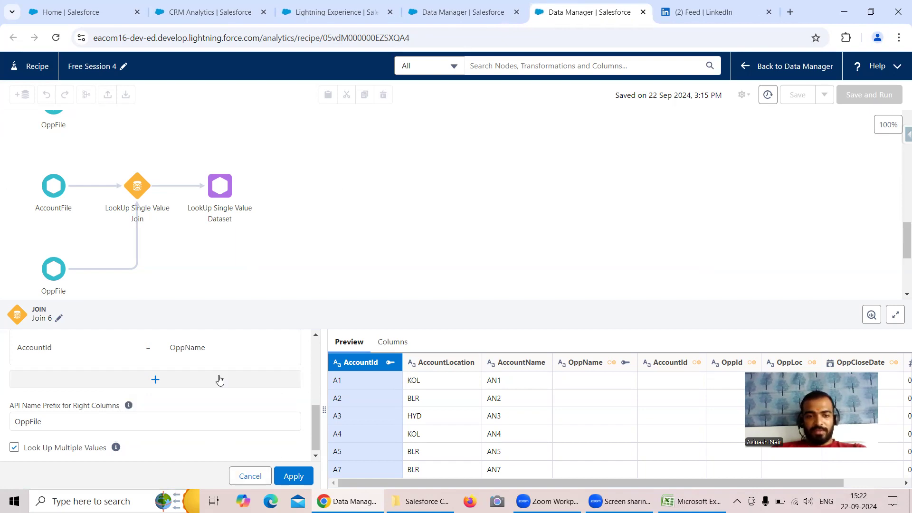
# Change the join key on the OppFile side from OppName to AccountId and apply the join settings.
pyautogui.click(208, 350)
pyautogui.click(684, 313)
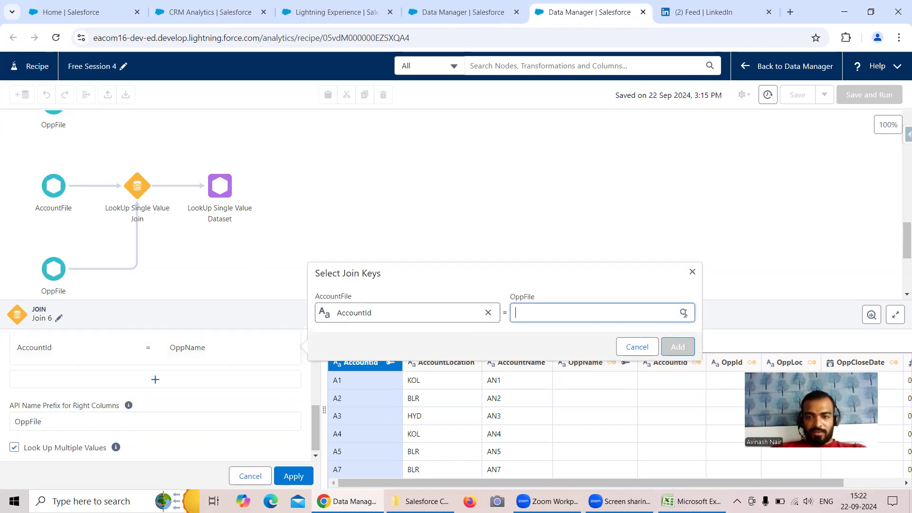
pyautogui.click(601, 315)
pyautogui.click(572, 364)
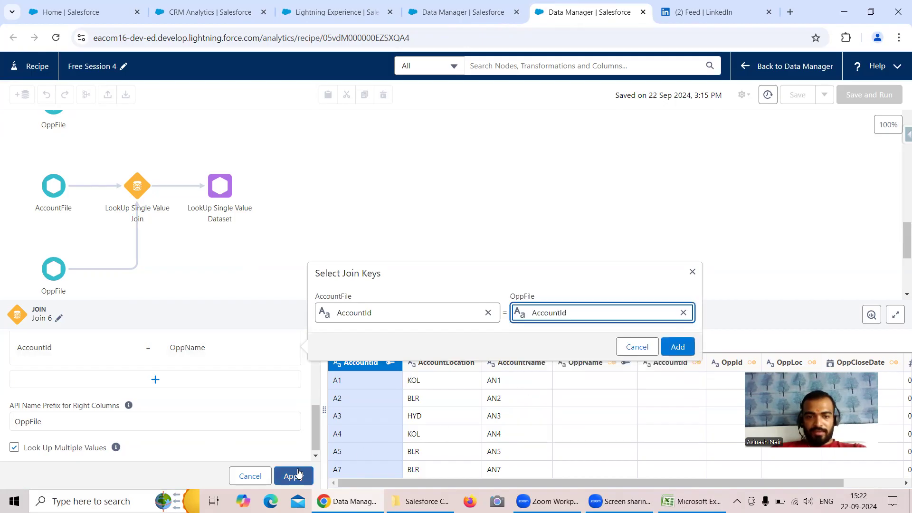
pyautogui.click(678, 347)
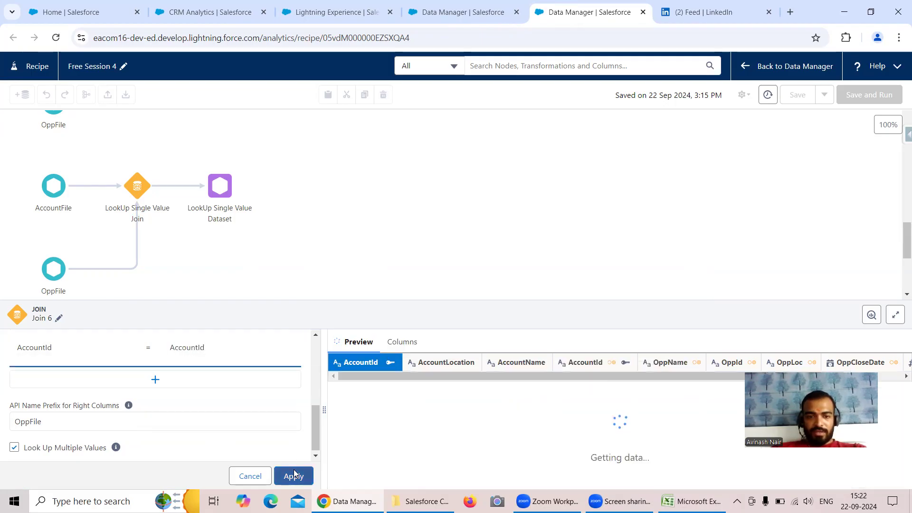
pyautogui.click(294, 475)
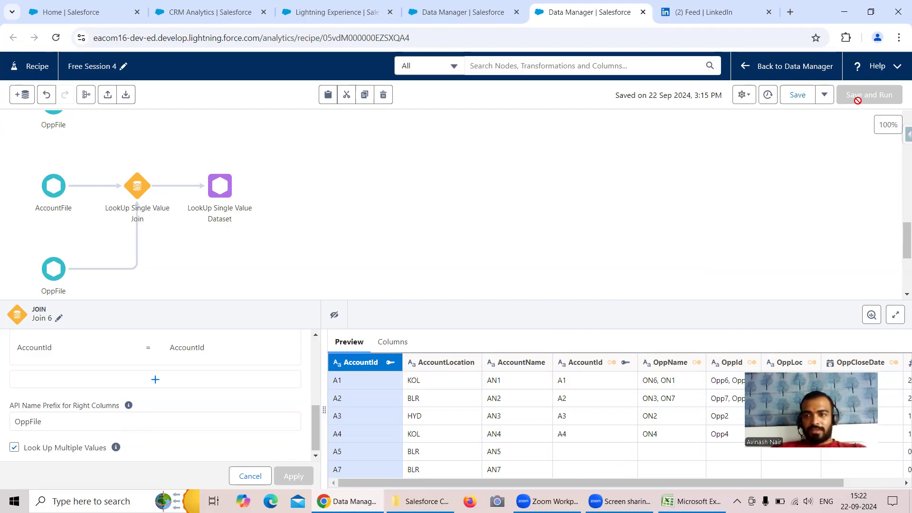
# Add an Output node after Join 6 that writes a dataset labelled LookUp Multiple Value Dataset to the Recipe Dataset app.
pyautogui.click(524, 233)
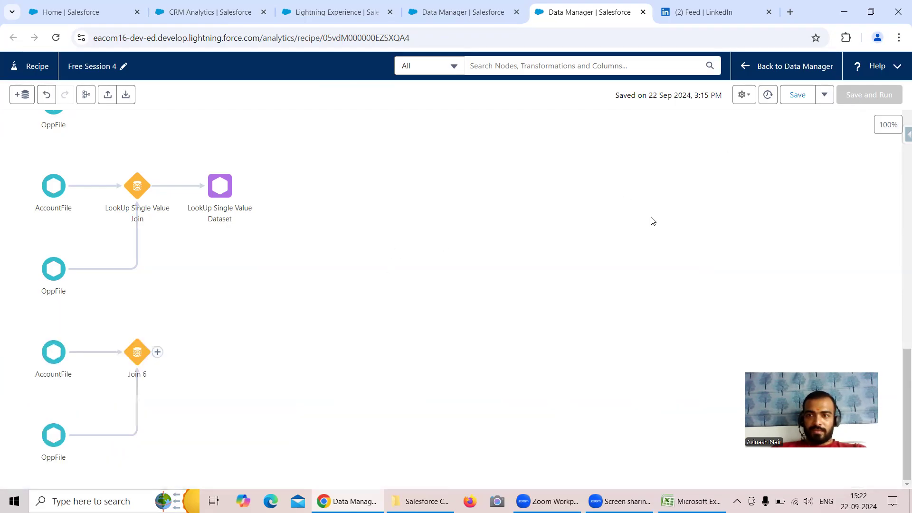
pyautogui.click(158, 352)
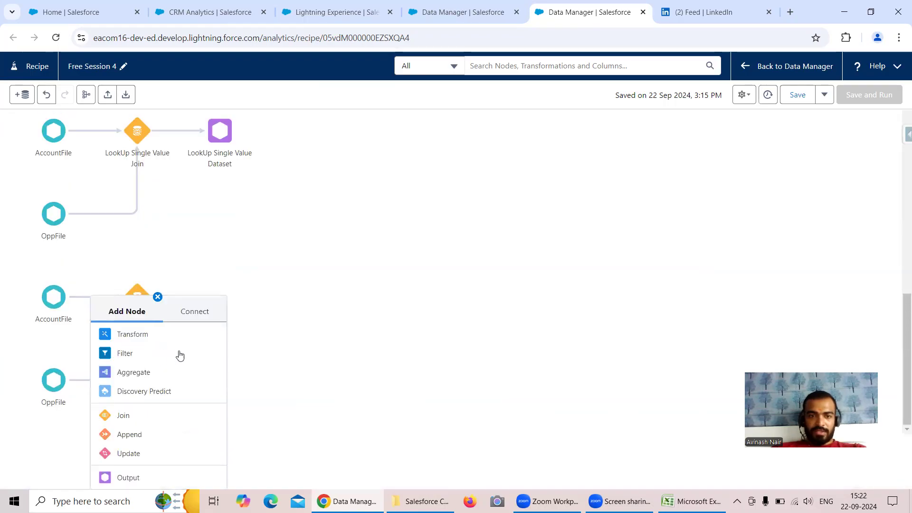
pyautogui.click(128, 477)
pyautogui.click(129, 213)
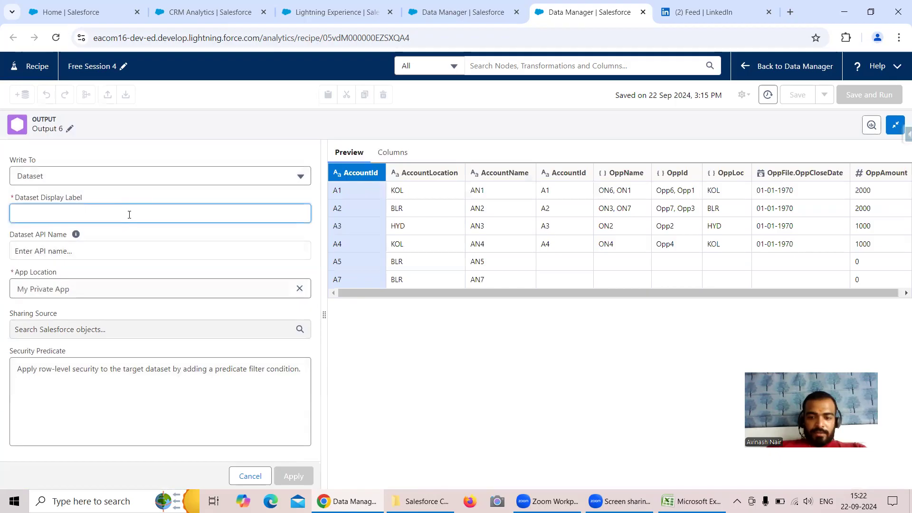
pyautogui.write('LookUp Multiple Value Dataset')
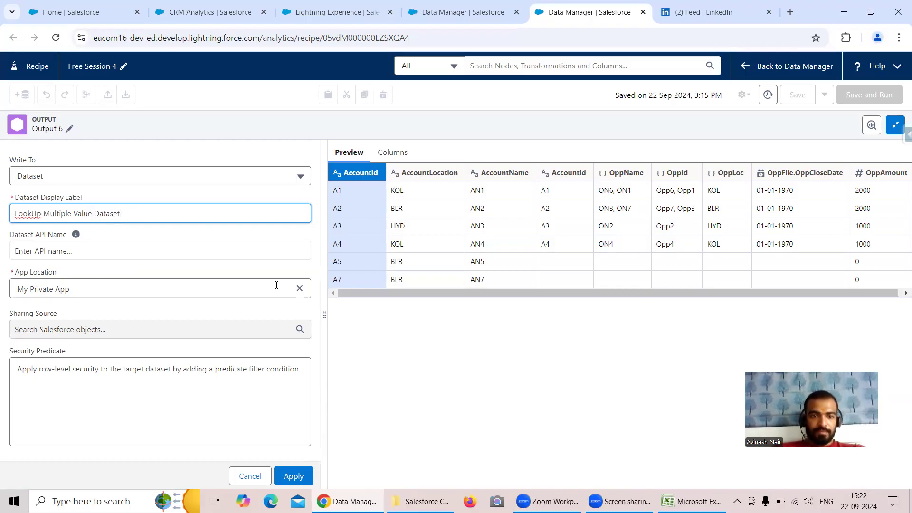
pyautogui.click(300, 288)
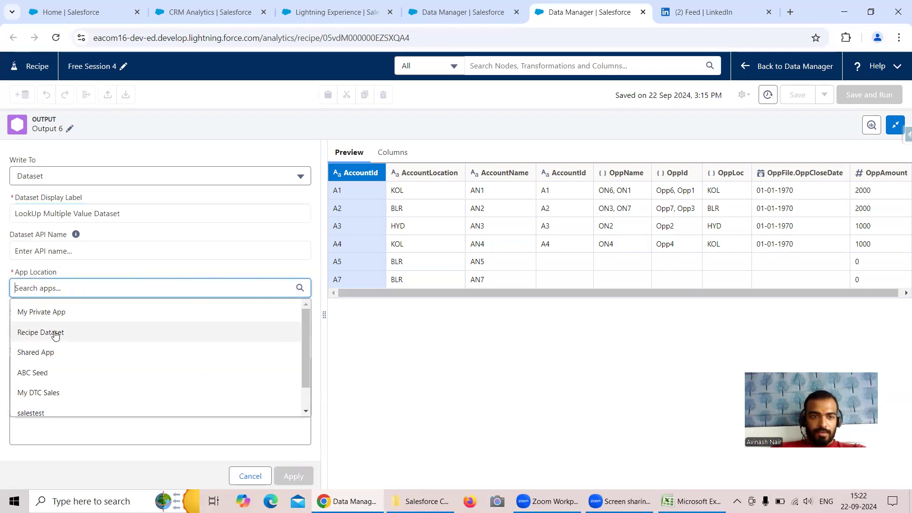
pyautogui.click(55, 335)
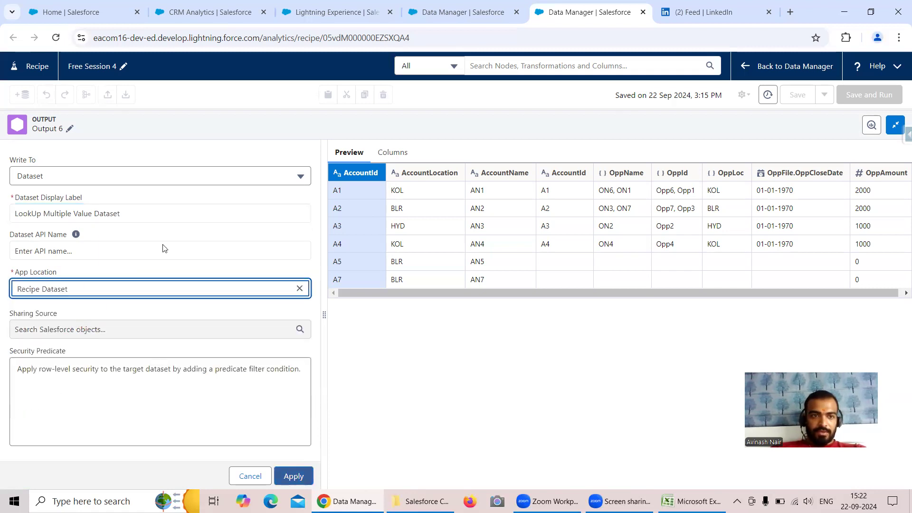
# Rename the output node as LookUp Multi Value Dataset and apply its settings.
pyautogui.click(70, 128)
pyautogui.moveTo(141, 162); pyautogui.dragTo(66, 162)
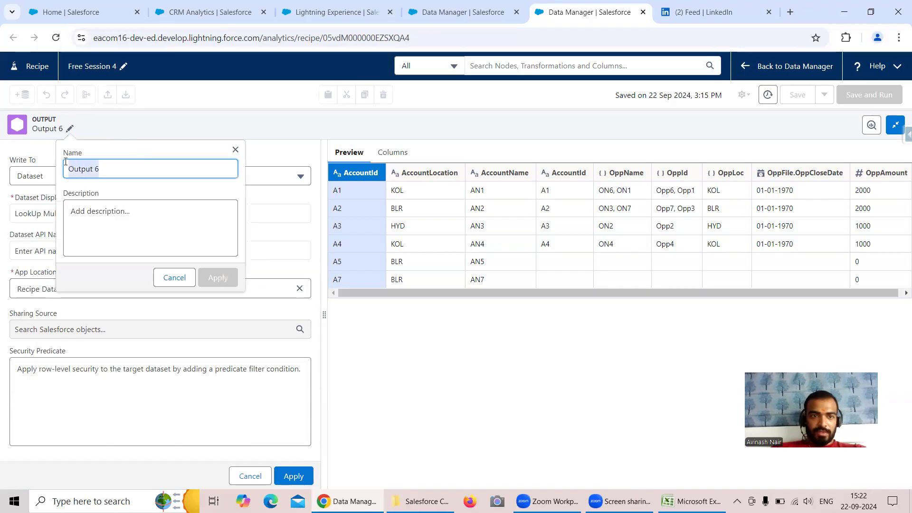
pyautogui.write('LookUp Multi')
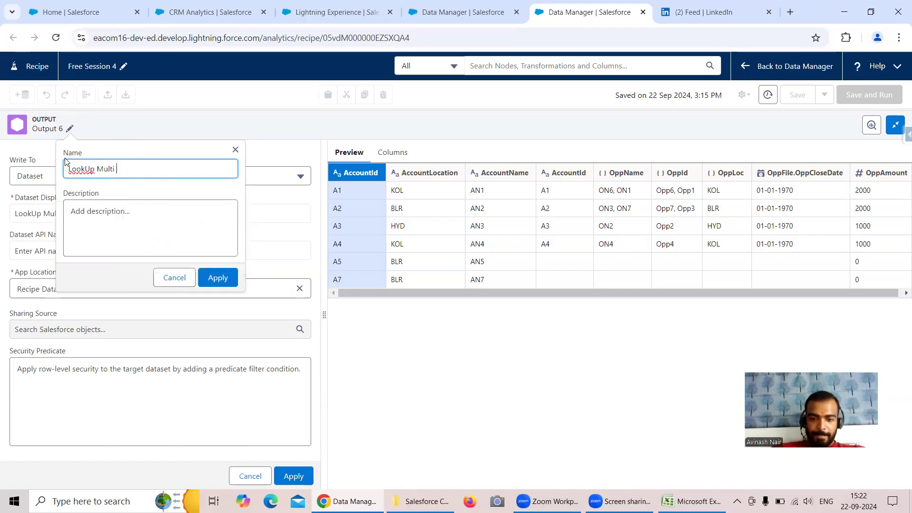
pyautogui.write(' Value')
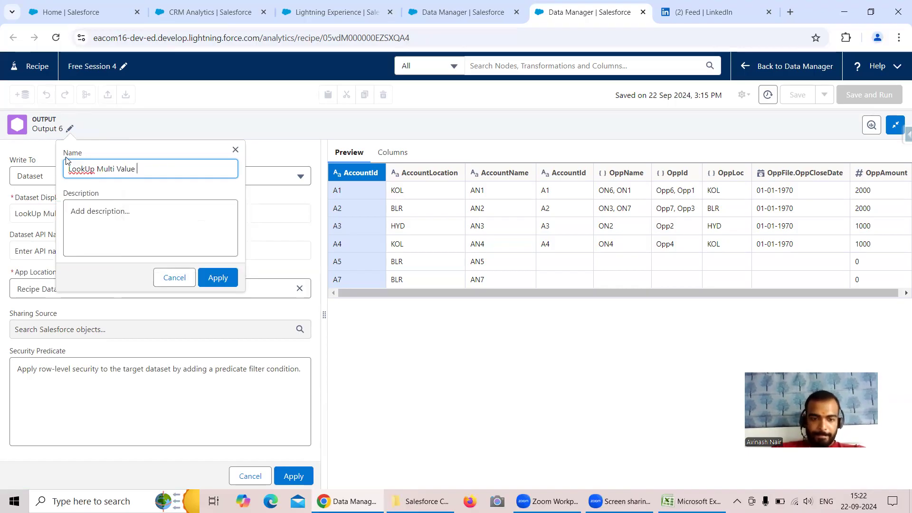
pyautogui.write(' Sset')
pyautogui.click(218, 279)
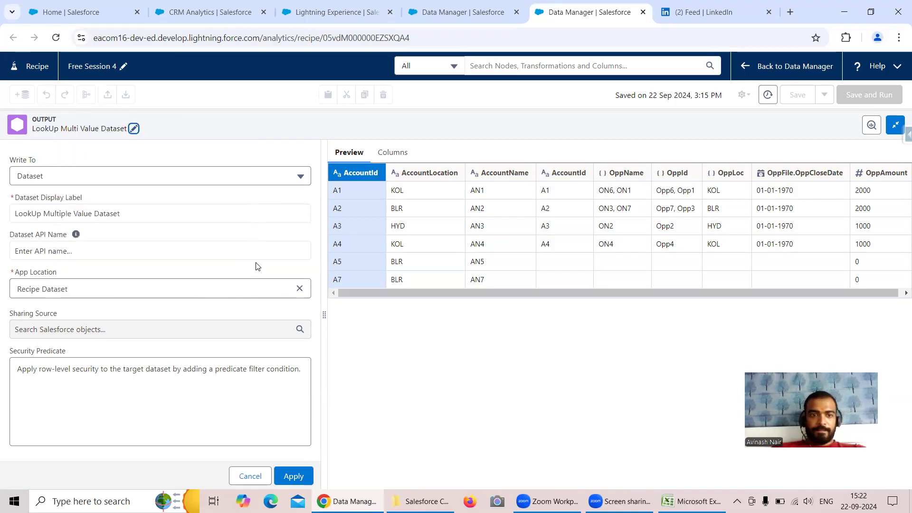
pyautogui.click(294, 474)
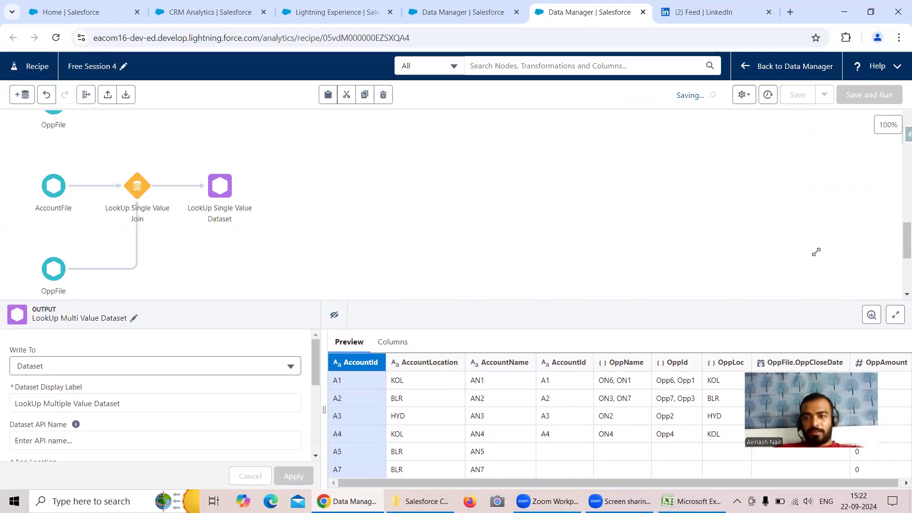
# Switch to the AccountFile workbook in Excel and copy the LookUp Single Value Join heading to cell T28.
pyautogui.click(692, 501)
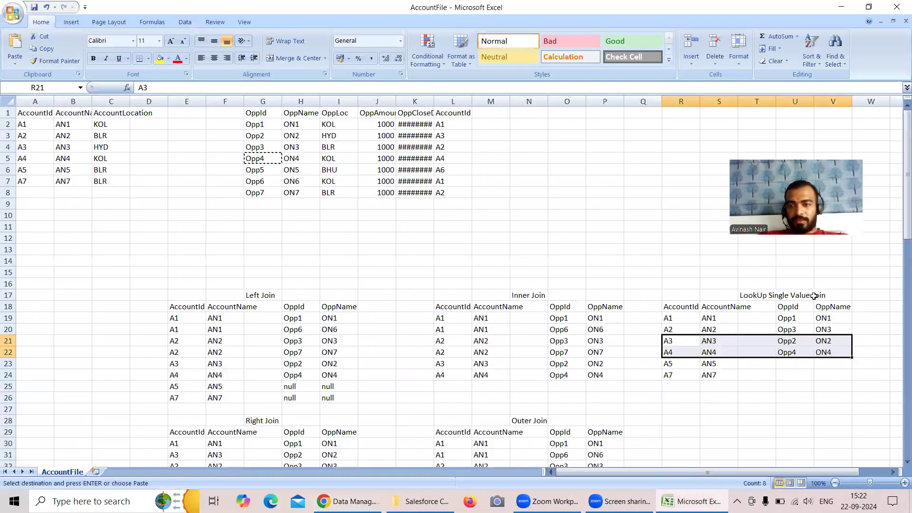
pyautogui.click(752, 297)
pyautogui.hotkey('ctrl', 'c')
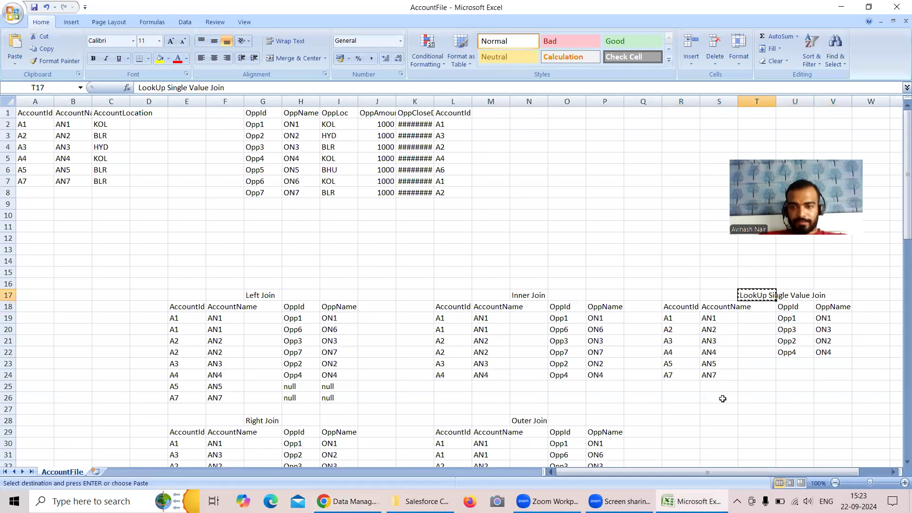
pyautogui.scroll(-1, 746, 406)
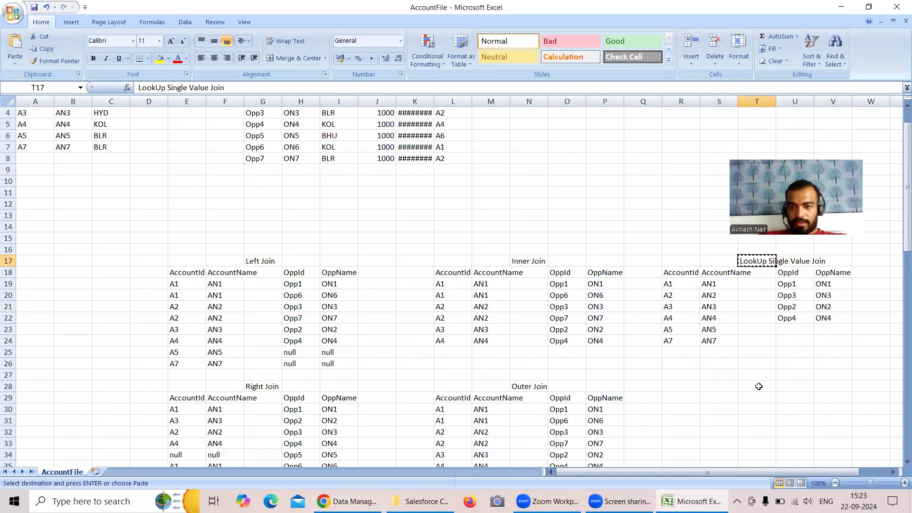
pyautogui.click(763, 386)
pyautogui.hotkey('ctrl', 'v')
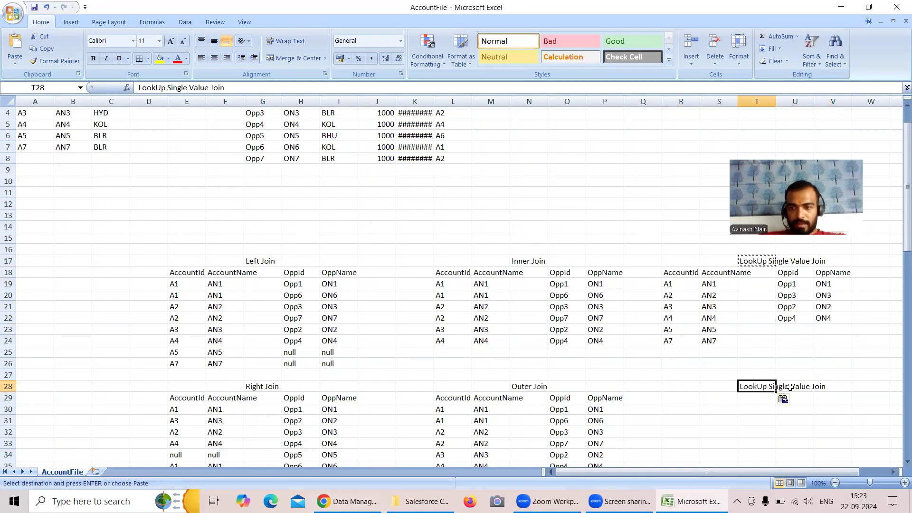
# Edit the heading in cell T28 to read LookUp Multi Value Join.
pyautogui.click(196, 91)
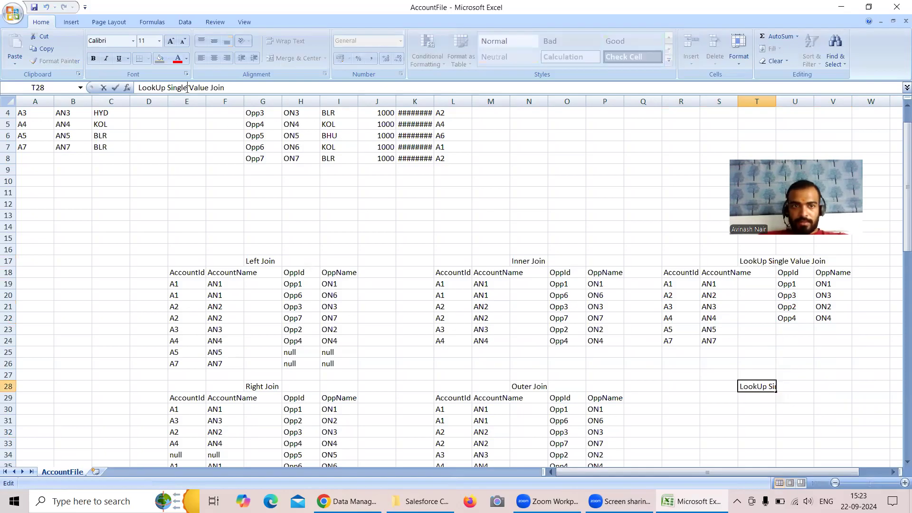
pyautogui.press('BackSpace')
pyautogui.press('BackSpace')
pyautogui.press('BackSpace')
pyautogui.press('BackSpace')
pyautogui.press('BackSpace')
pyautogui.press('BackSpace')
pyautogui.write('Multi')
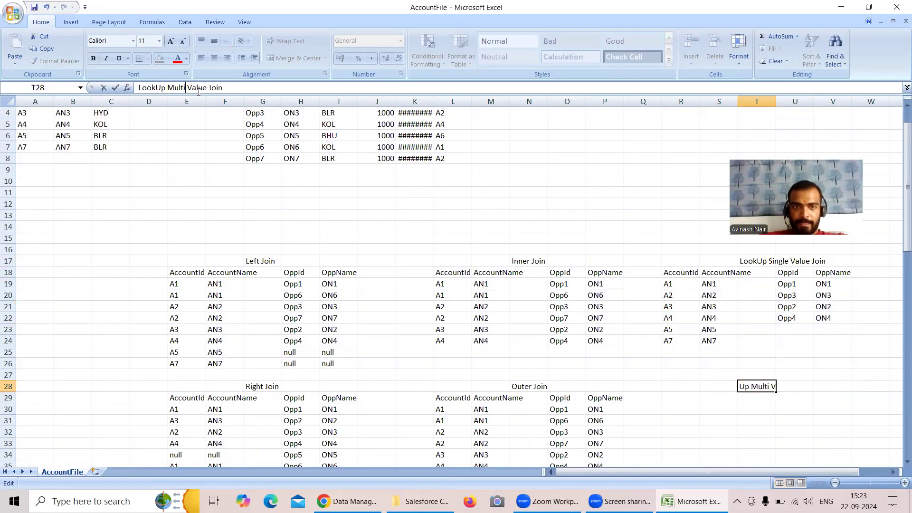
# Copy the single-value lookup table with its headers, R18:V24, to R29 below the LookUp Multi Value Join heading.
pyautogui.moveTo(679, 283); pyautogui.dragTo(835, 338)
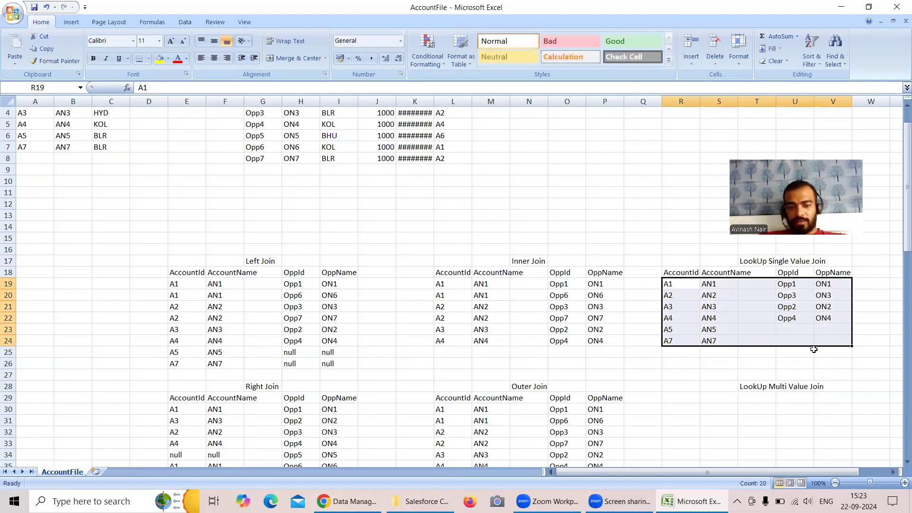
pyautogui.hotkey('ctrl', 'c')
pyautogui.scroll(-1, 768, 366)
pyautogui.moveTo(683, 237); pyautogui.dragTo(835, 302)
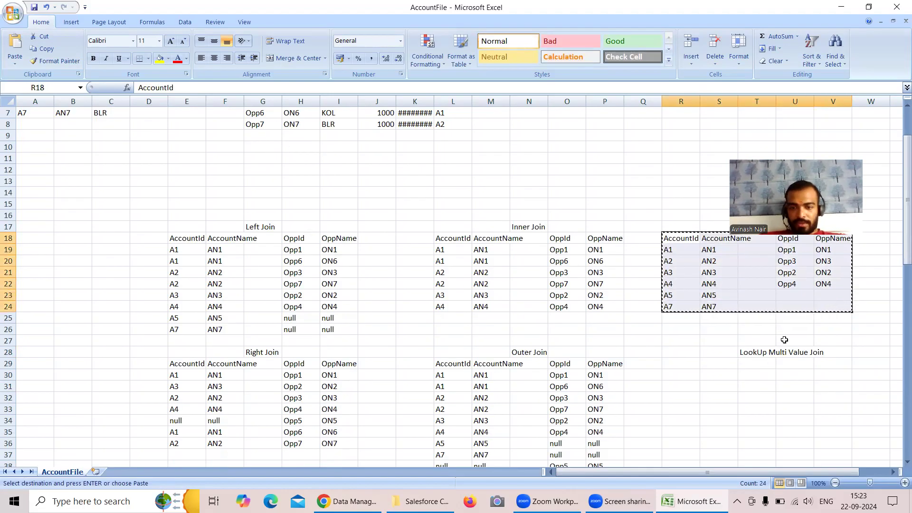
pyautogui.click(690, 368)
pyautogui.hotkey('ctrl', 'v')
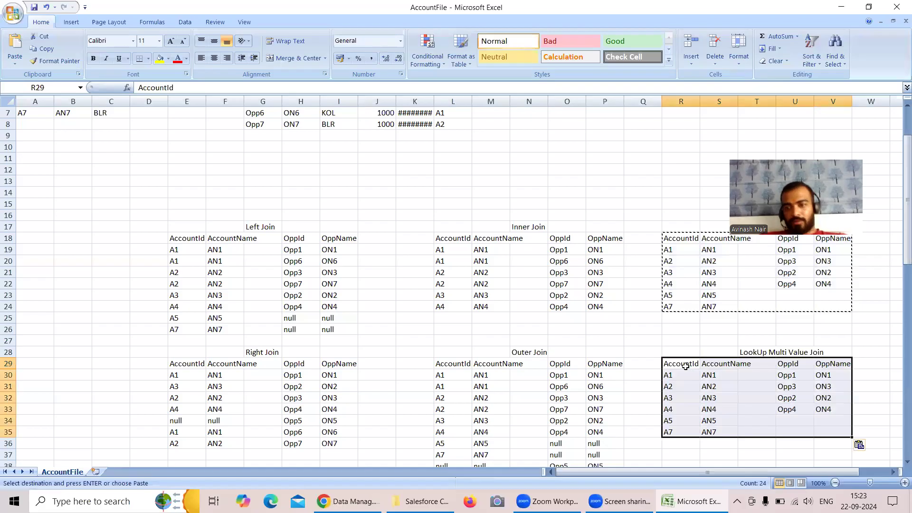
pyautogui.click(674, 375)
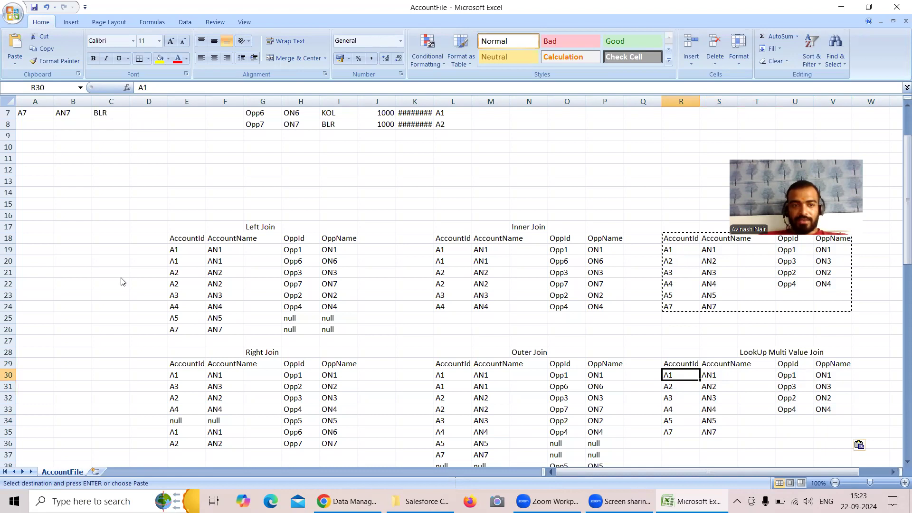
# Switch back to the CRM Analytics recipe and review the settings of the multi-value output node and the LookUp Single Value Join.
pyautogui.hotkey('alt', 'Tab')
pyautogui.scroll(-2, 96, 409)
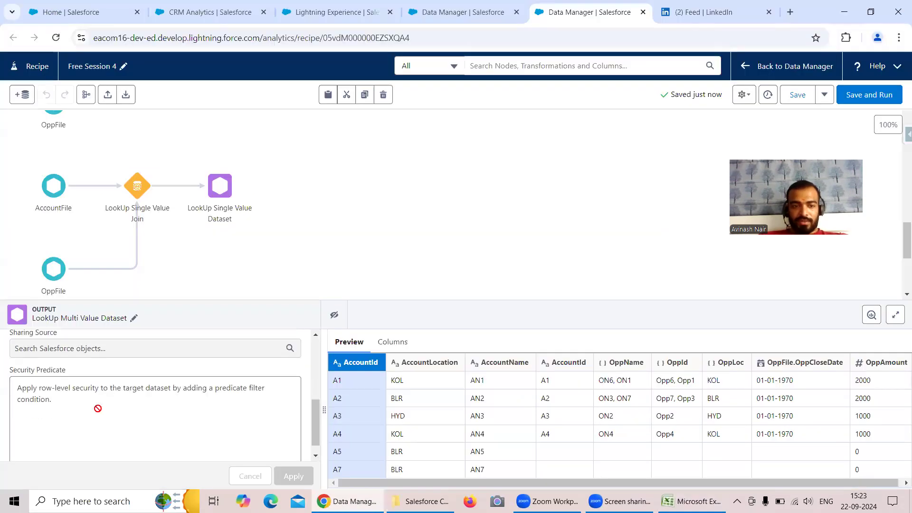
pyautogui.scroll(4, 99, 408)
pyautogui.scroll(-5, 86, 399)
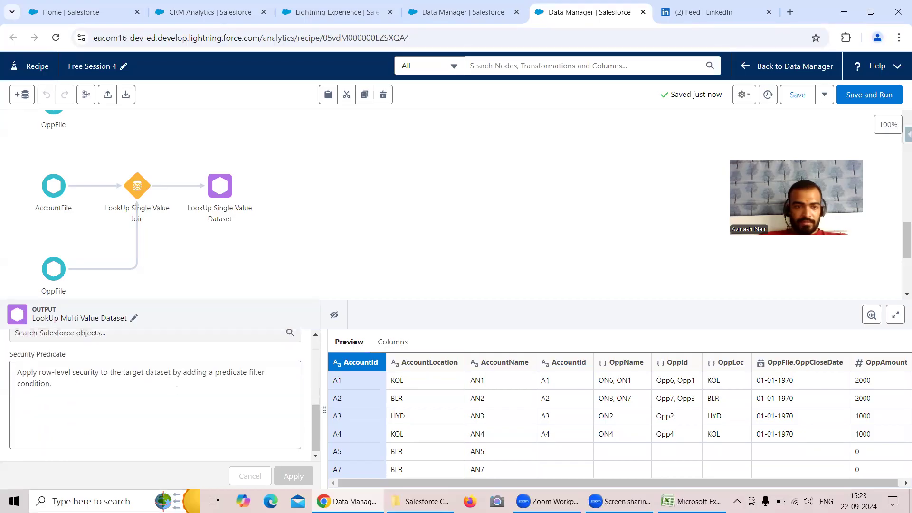
pyautogui.scroll(3, 177, 390)
pyautogui.click(136, 185)
pyautogui.scroll(-4, 143, 415)
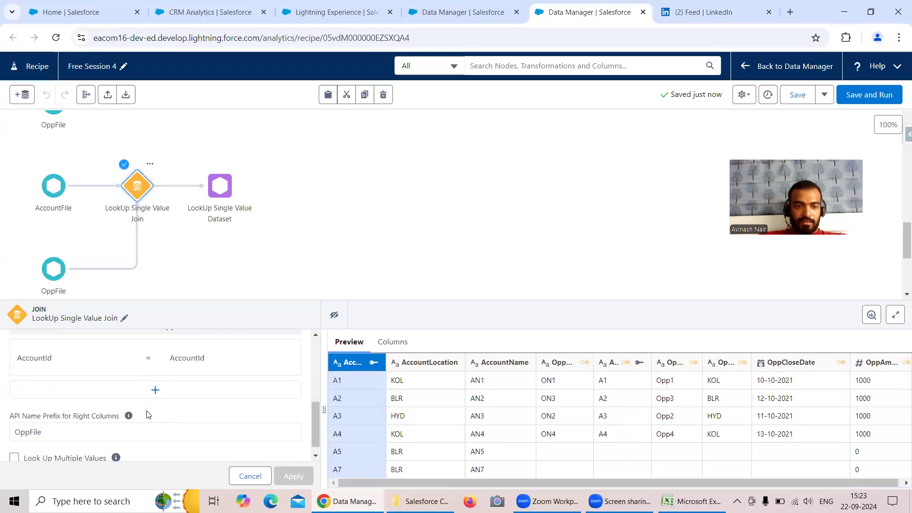
pyautogui.scroll(-1, 149, 415)
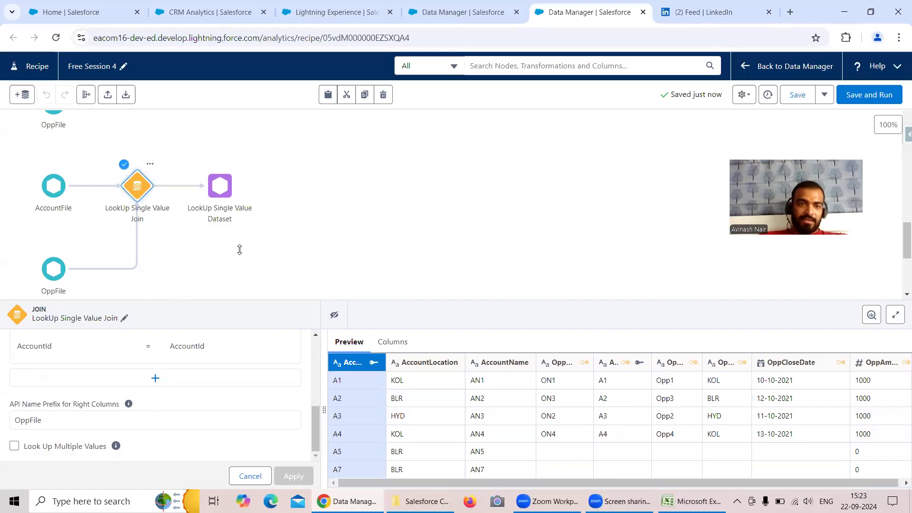
# Rename the Join 6 node feeding the LookUp Multi Value Dataset output as LookUp Multi Value Join.
pyautogui.scroll(4, 256, 237)
pyautogui.scroll(-1, 270, 224)
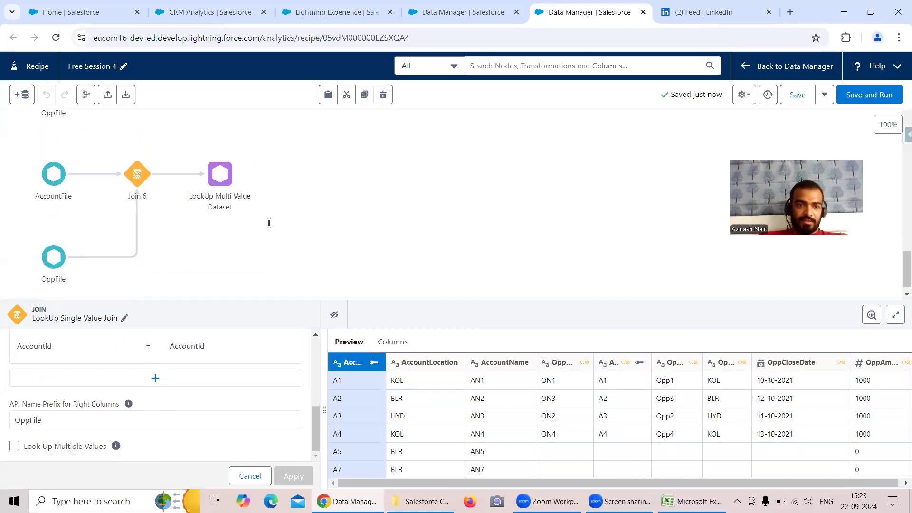
pyautogui.click(138, 182)
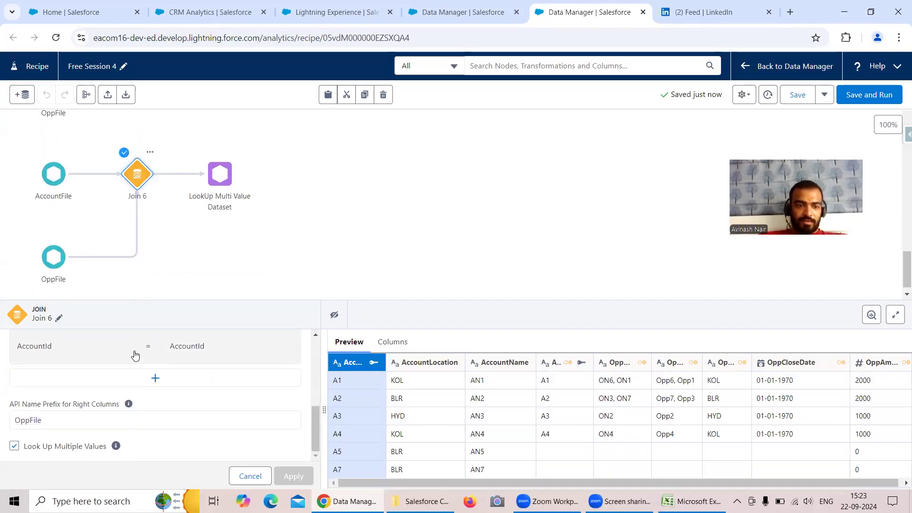
pyautogui.click(59, 321)
pyautogui.moveTo(136, 271); pyautogui.dragTo(51, 257)
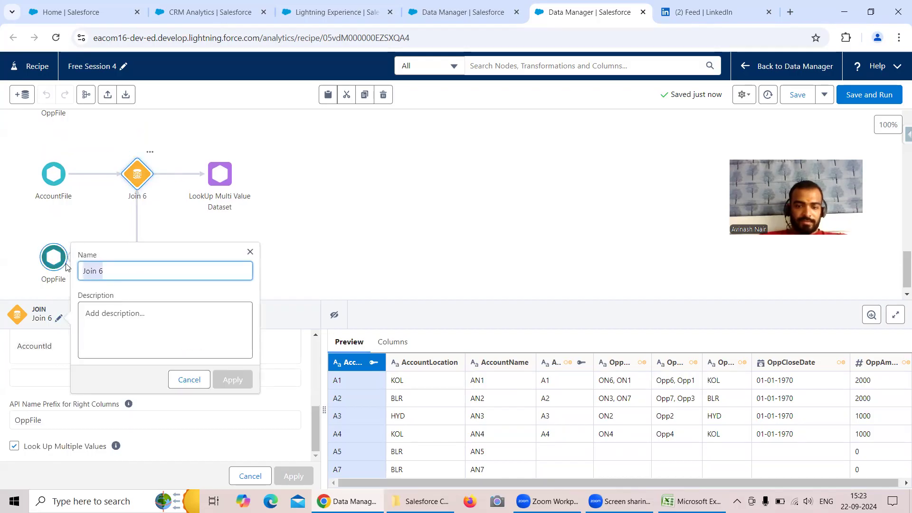
pyautogui.write('LookUp')
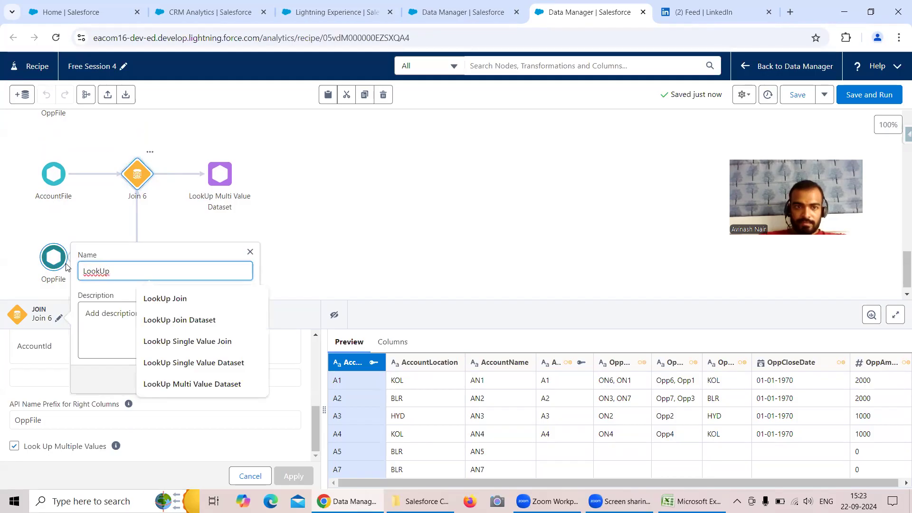
pyautogui.write(' Mult')
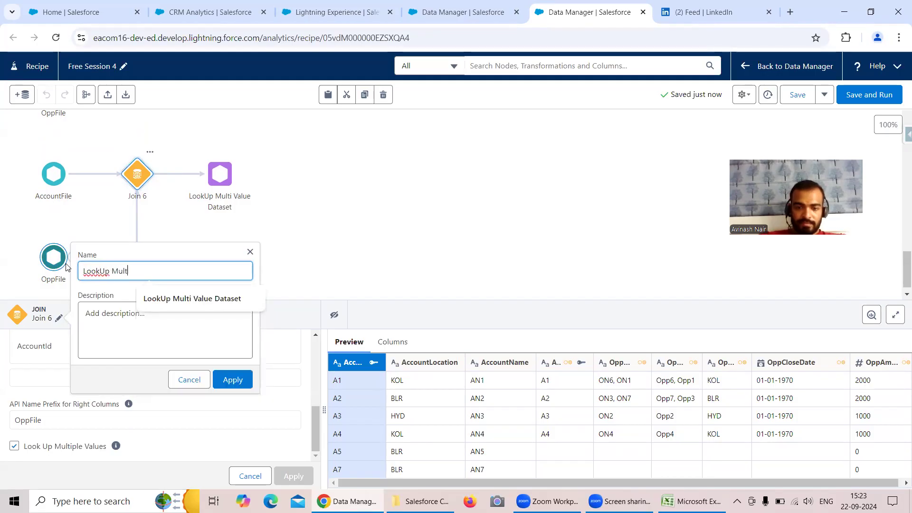
pyautogui.write('i Value Join')
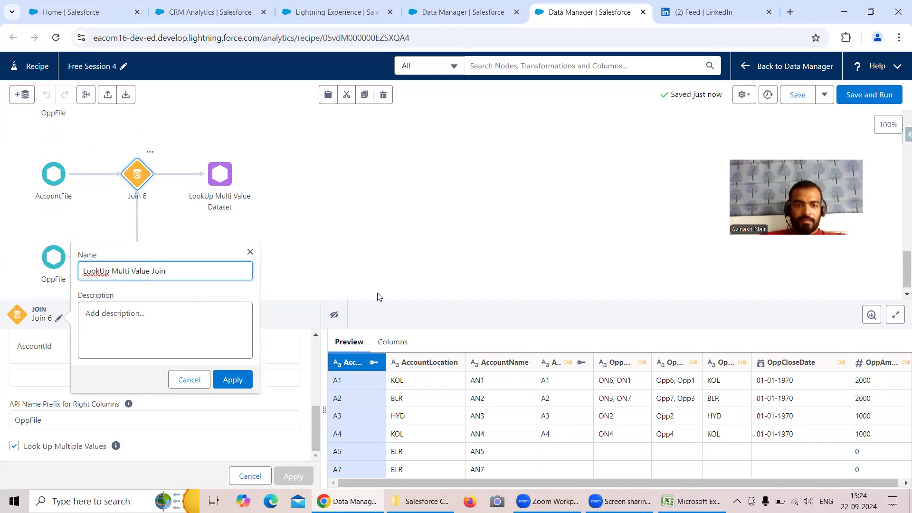
pyautogui.click(240, 380)
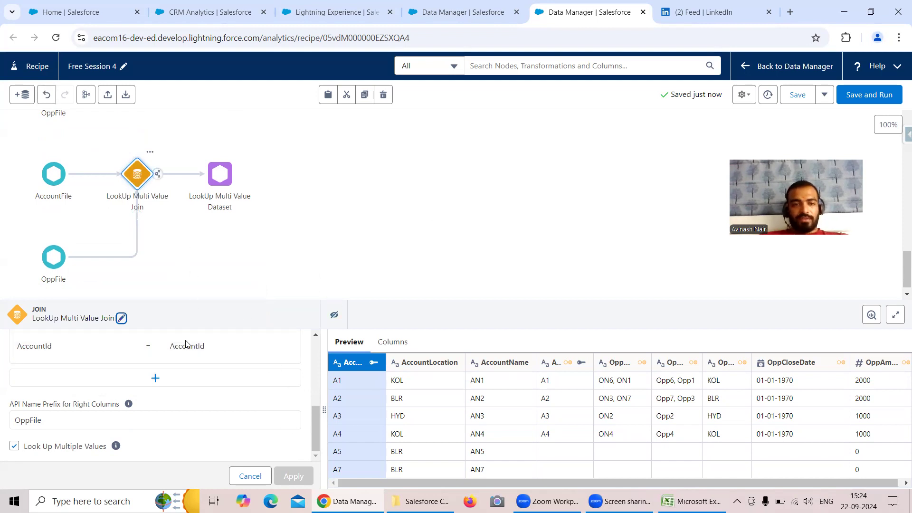
# Switch to the AccountFile workbook in Excel and clear the pending copy selection around the single-value lookup table.
pyautogui.moveTo(117, 450)
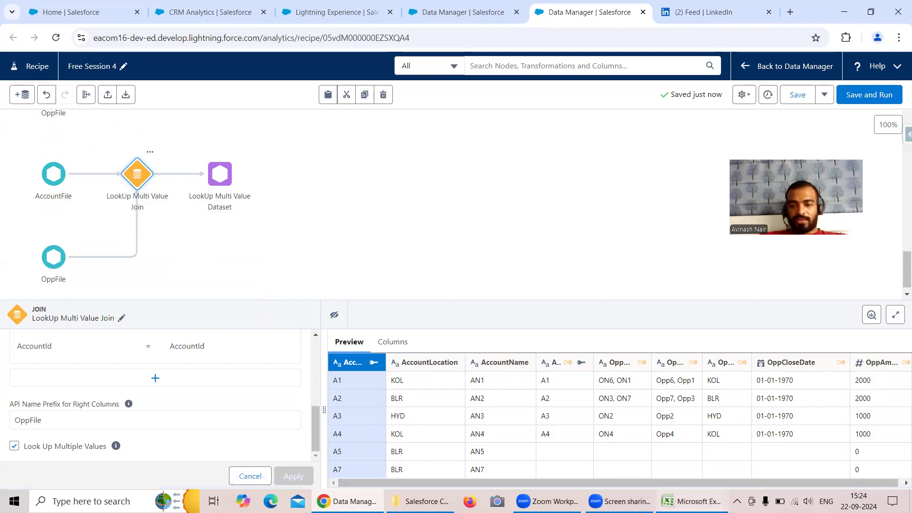
pyautogui.click(694, 501)
pyautogui.scroll(2, 583, 304)
pyautogui.scroll(1, 583, 304)
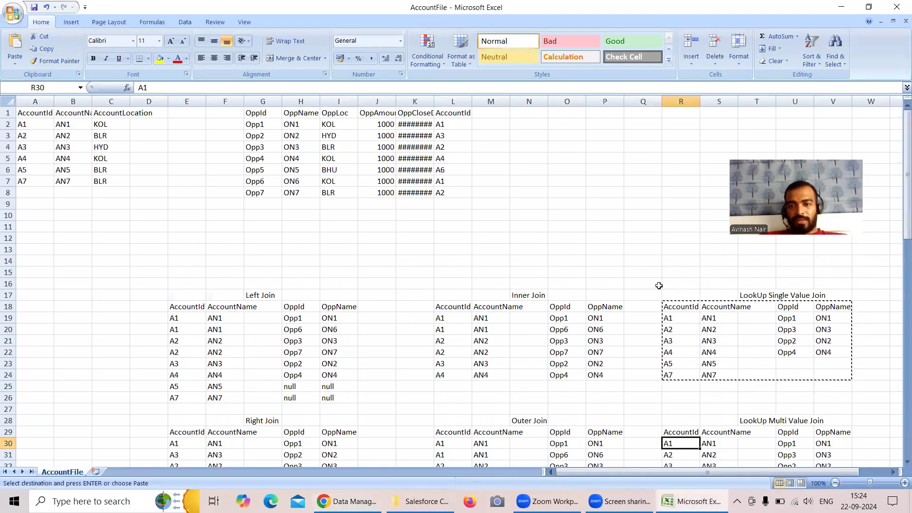
pyautogui.click(670, 322)
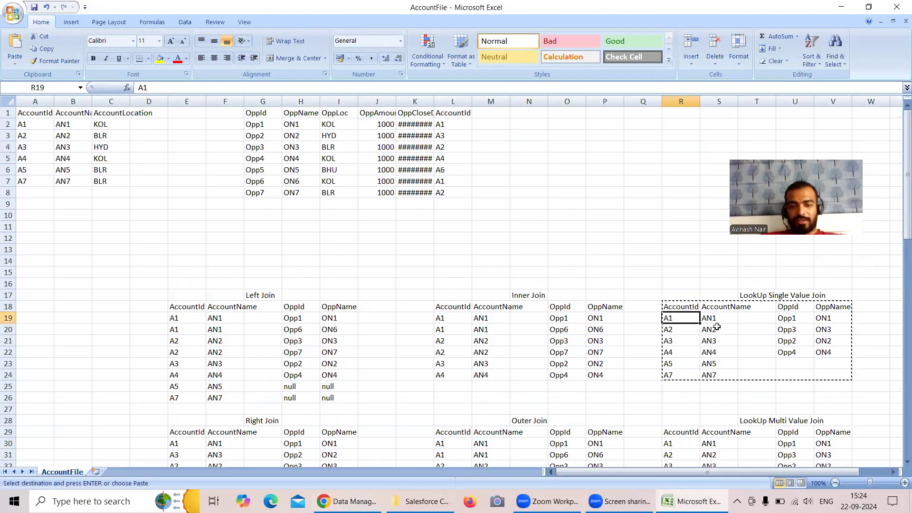
pyautogui.press('Escape')
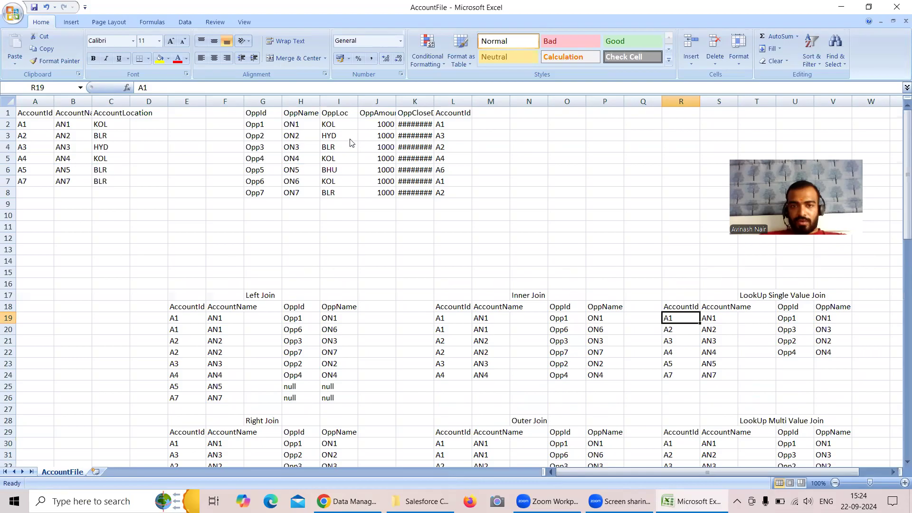
# Set the OppName in V19 for account A1 to ON1, ON6, based on the opportunity rows matching A1.
pyautogui.click(440, 125)
pyautogui.click(300, 124)
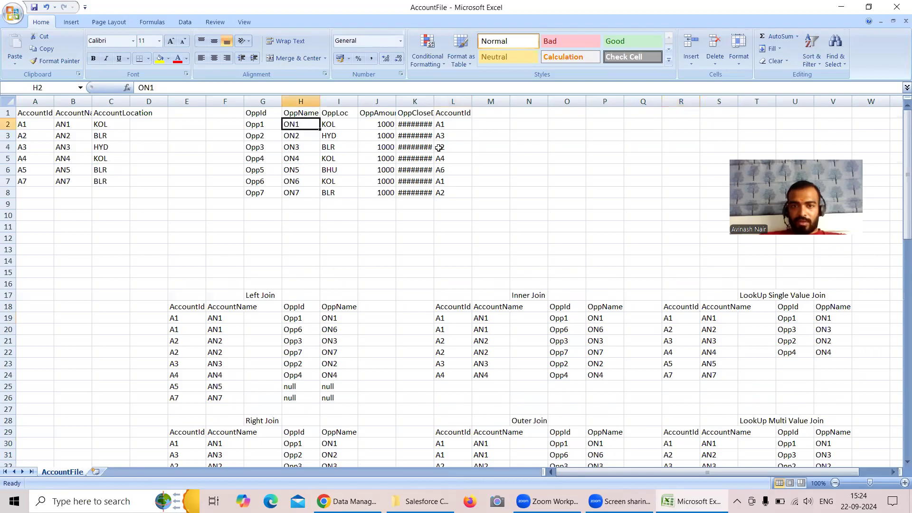
pyautogui.click(445, 181)
pyautogui.click(303, 182)
pyautogui.hotkey('ctrl', 'c')
pyautogui.click(826, 316)
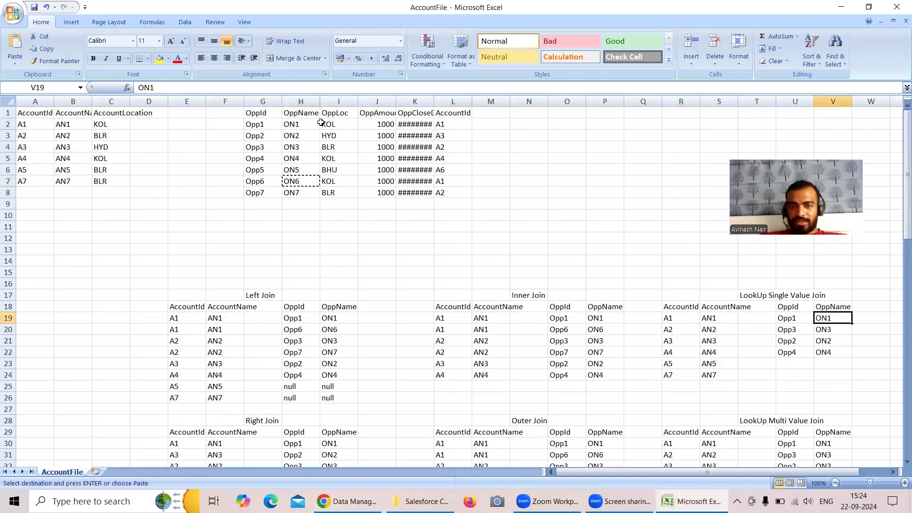
pyautogui.click(165, 89)
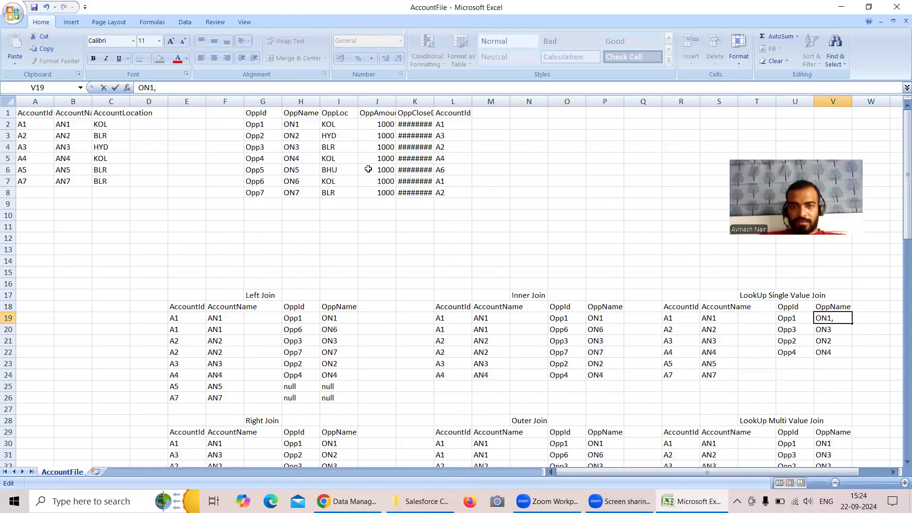
pyautogui.click(294, 182)
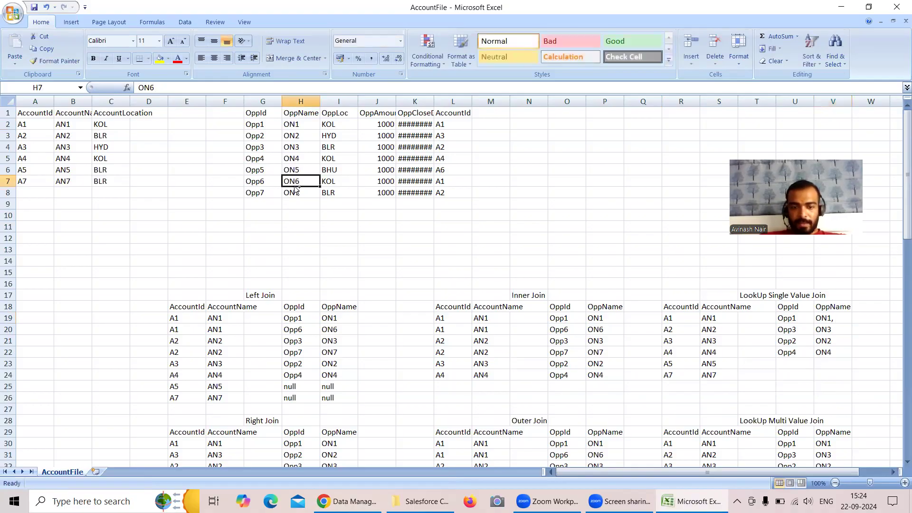
pyautogui.doubleClick(841, 318)
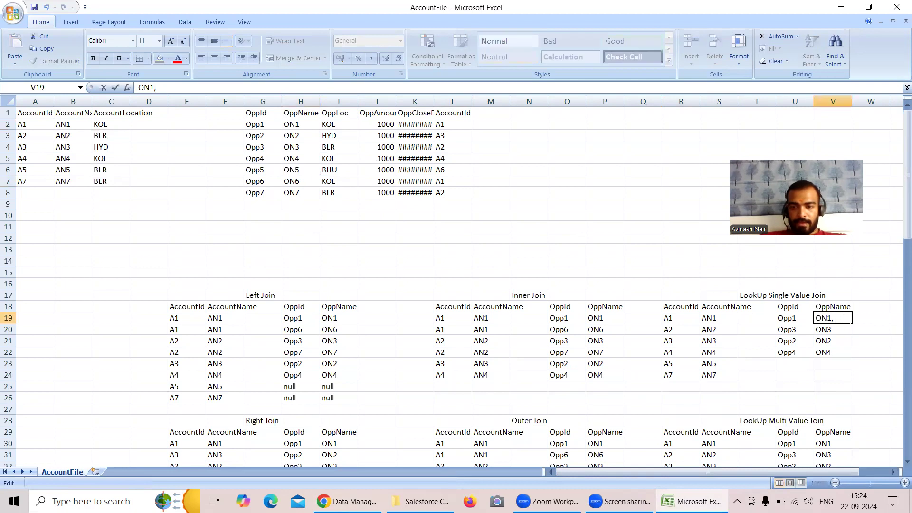
pyautogui.write('ON')
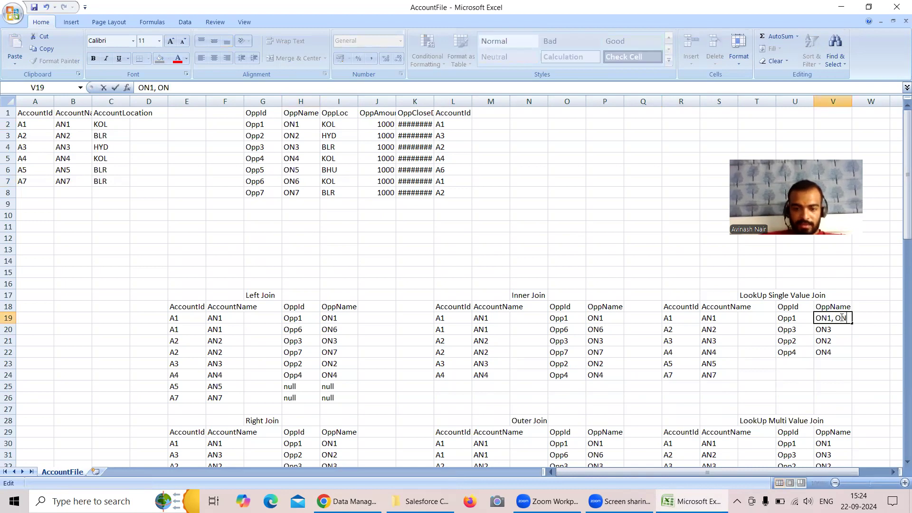
pyautogui.write('6')
# Set the OppName in V20 for account A2 to ON3, ON7, based on the opportunity rows matching A2.
pyautogui.click(441, 191)
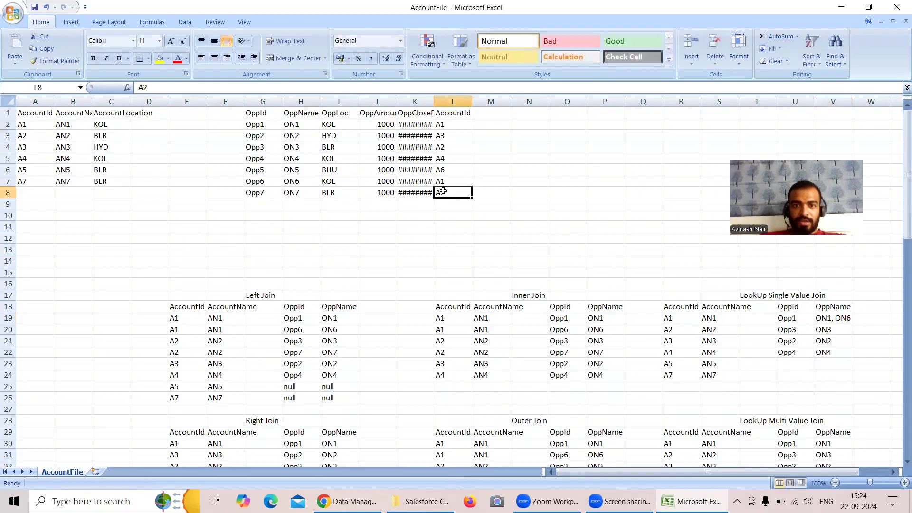
pyautogui.click(297, 195)
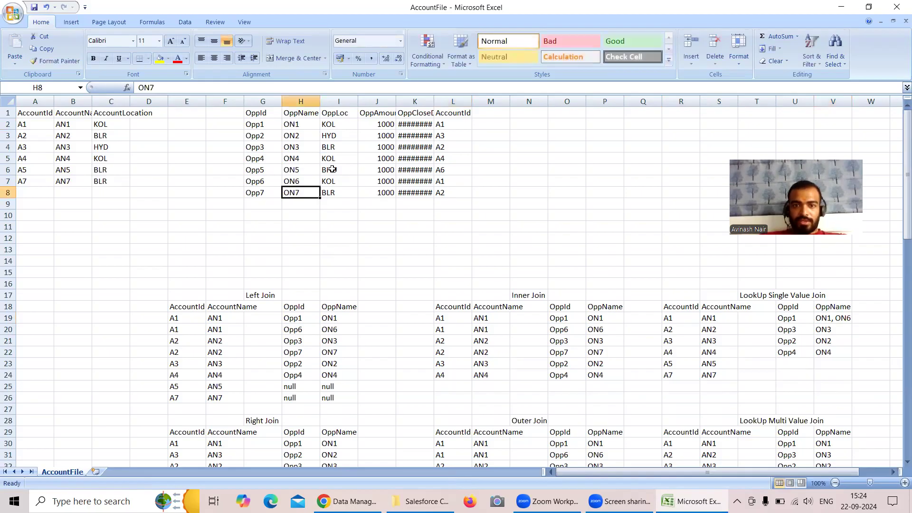
pyautogui.doubleClick(835, 328)
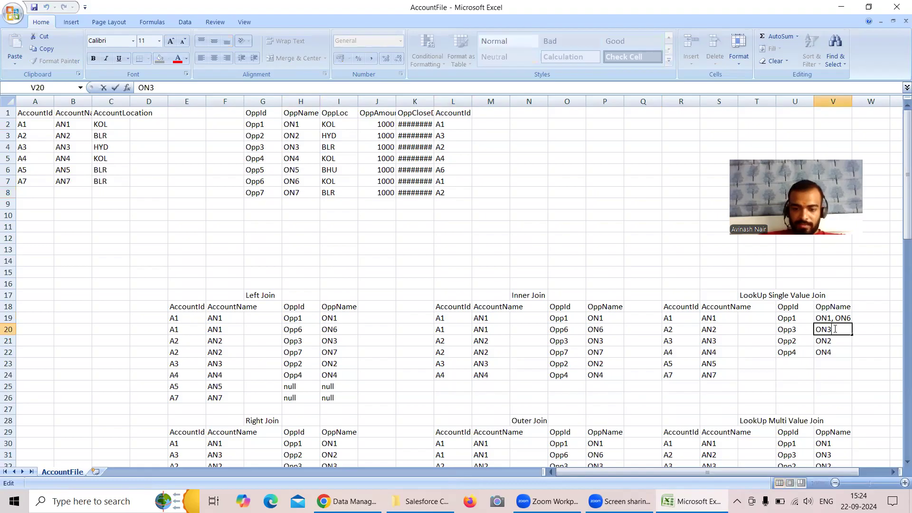
pyautogui.write(', ON7')
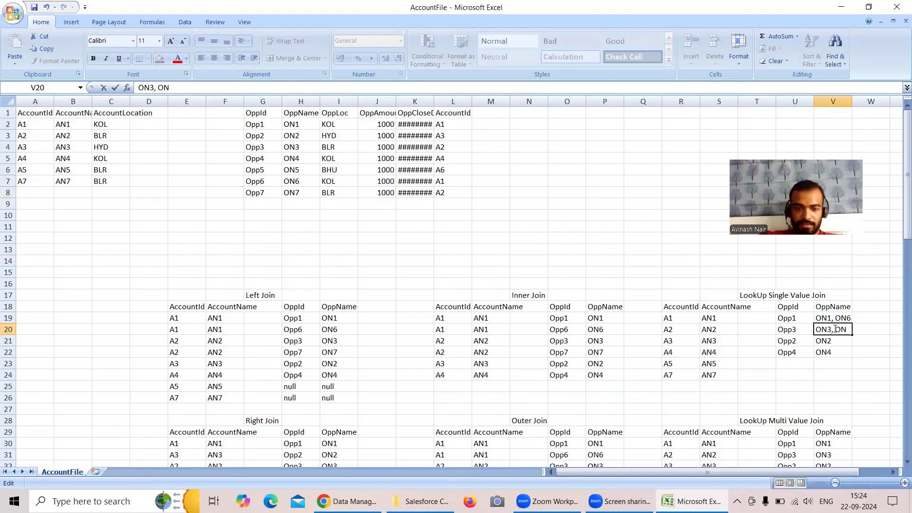
# Set the OppId cells U19 to Opp1, Opp6 and U20 to Opp3, Opp7, and widen column U to fit them.
pyautogui.click(799, 318)
pyautogui.doubleClick(799, 318)
pyautogui.write(', Opp6')
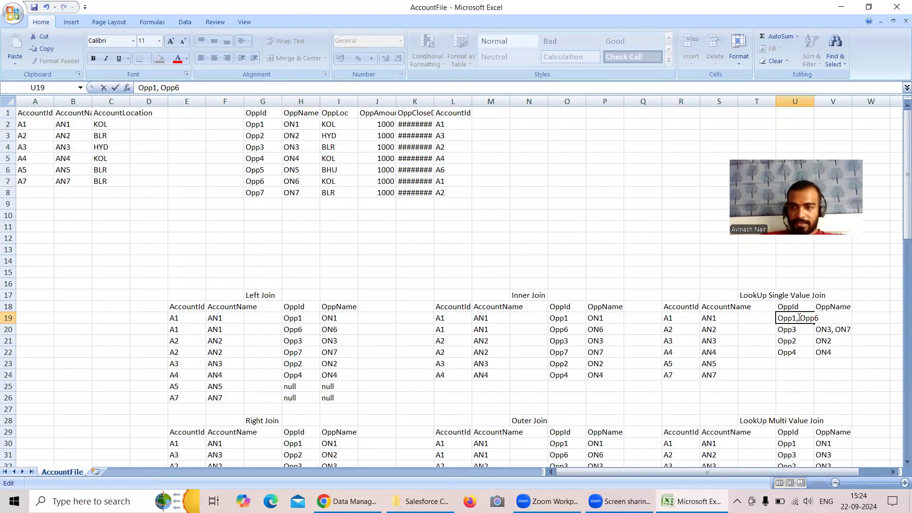
pyautogui.click(805, 342)
pyautogui.doubleClick(801, 330)
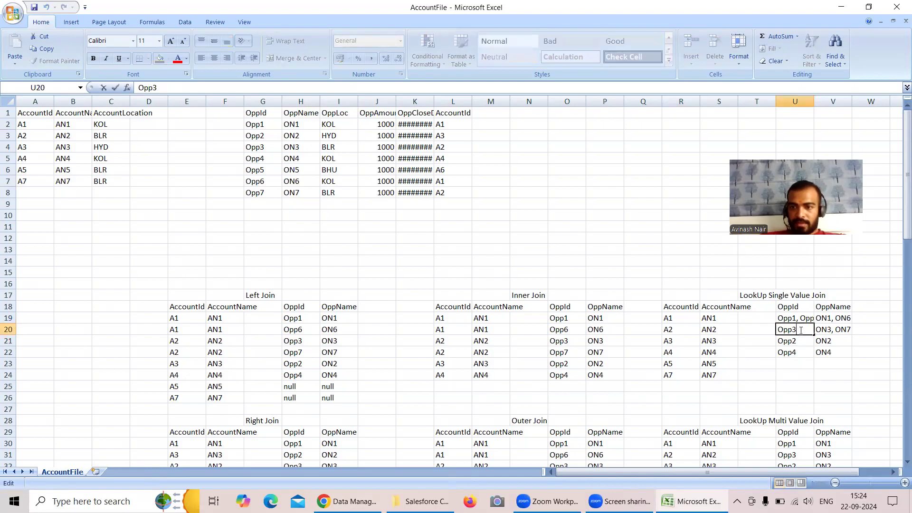
pyautogui.write(', Opp7')
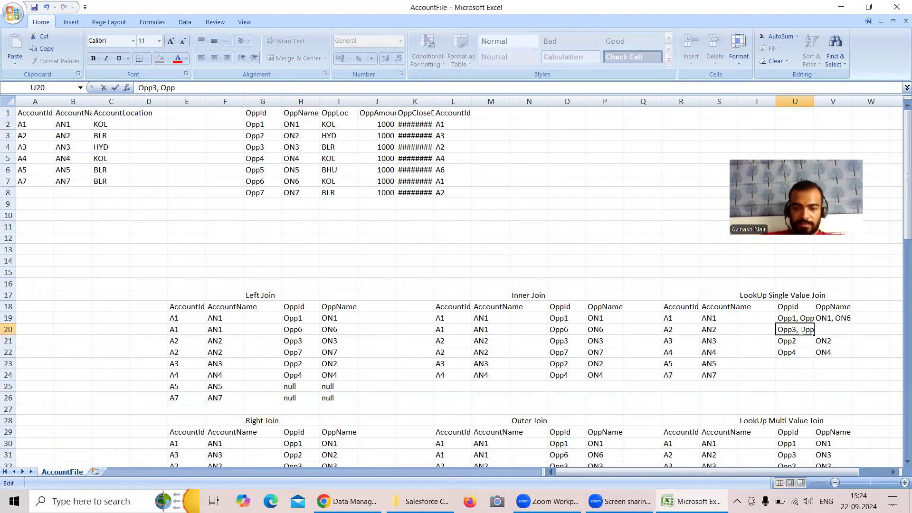
pyautogui.click(815, 316)
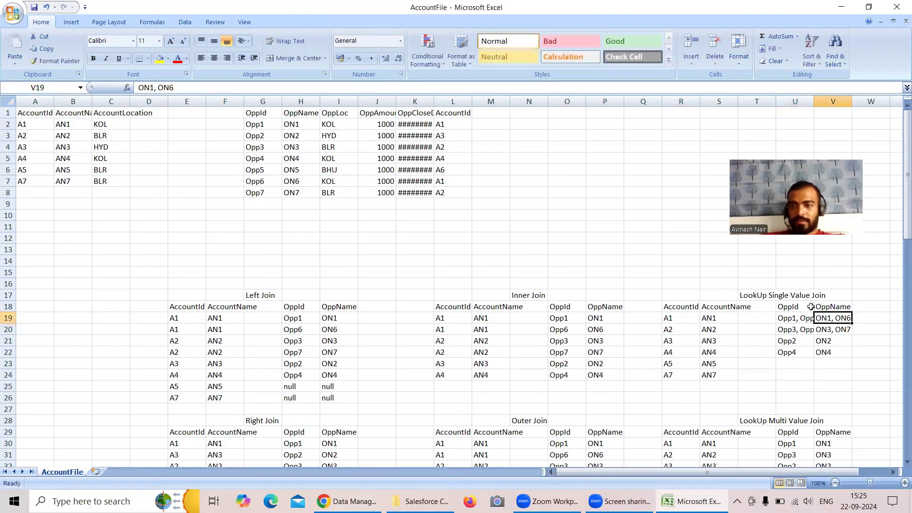
pyautogui.moveTo(814, 104); pyautogui.dragTo(824, 103)
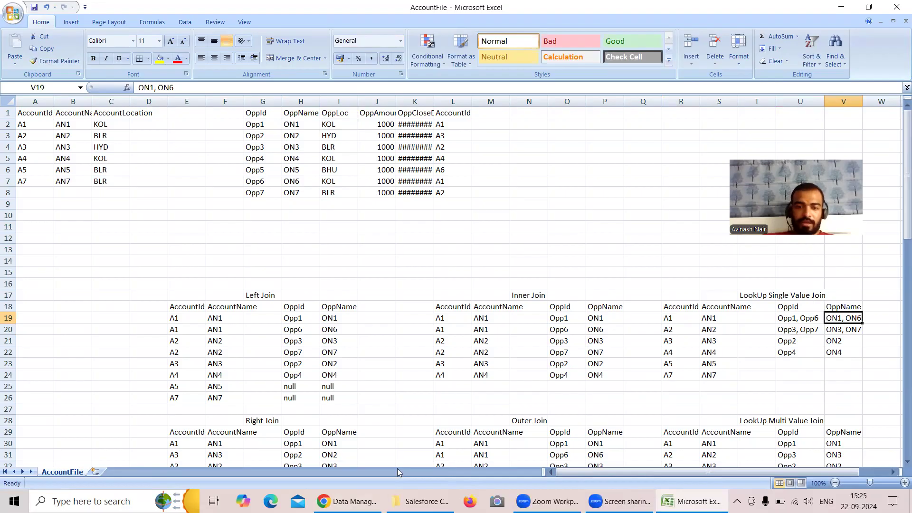
# Switch to the Data Manager in the browser and refresh the job list in the Monitor.
pyautogui.hotkey('alt', 'Tab')
pyautogui.click(434, 14)
pyautogui.click(886, 155)
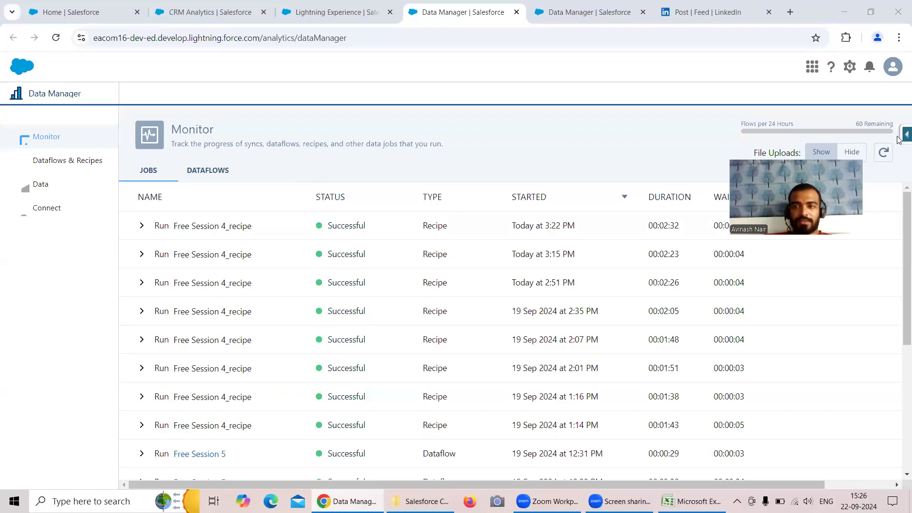
# Switch to Analytics Studio, close the single-value lens without saving its changes, and reload the Recipe Dataset app.
pyautogui.click(204, 12)
pyautogui.click(185, 94)
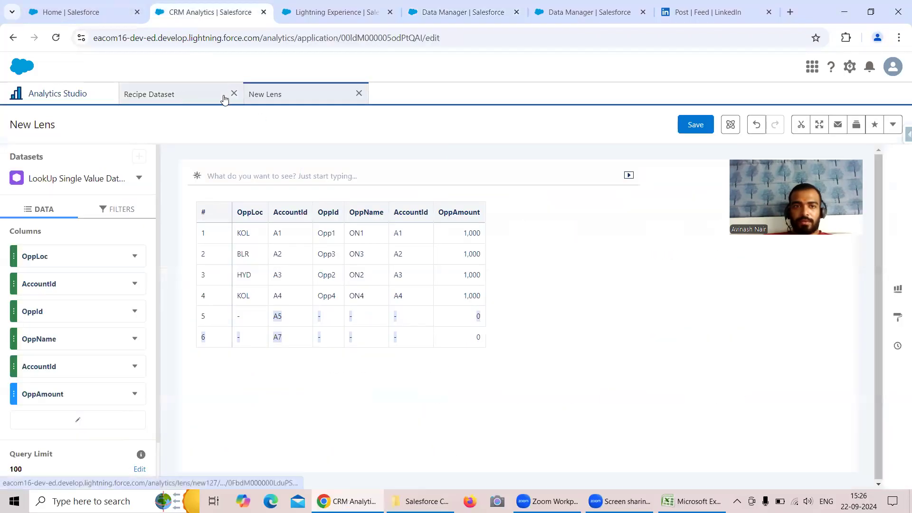
pyautogui.click(359, 94)
pyautogui.click(474, 290)
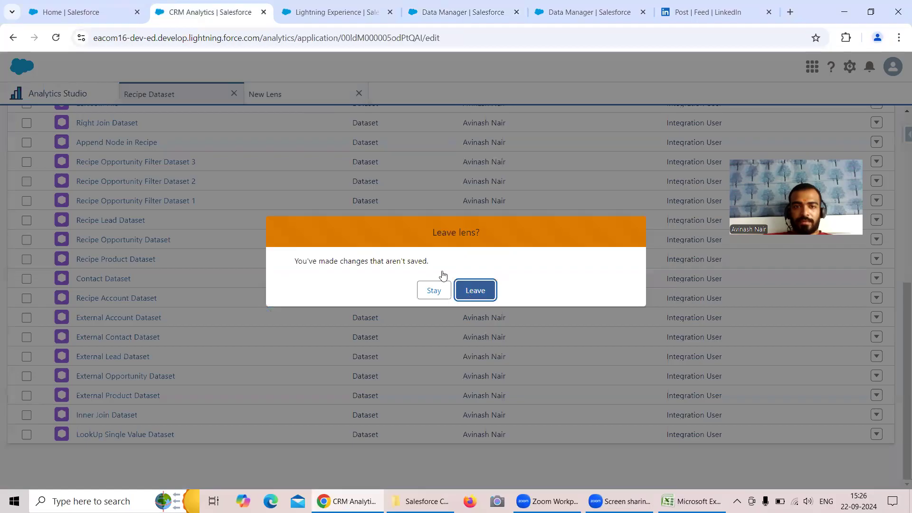
pyautogui.click(56, 37)
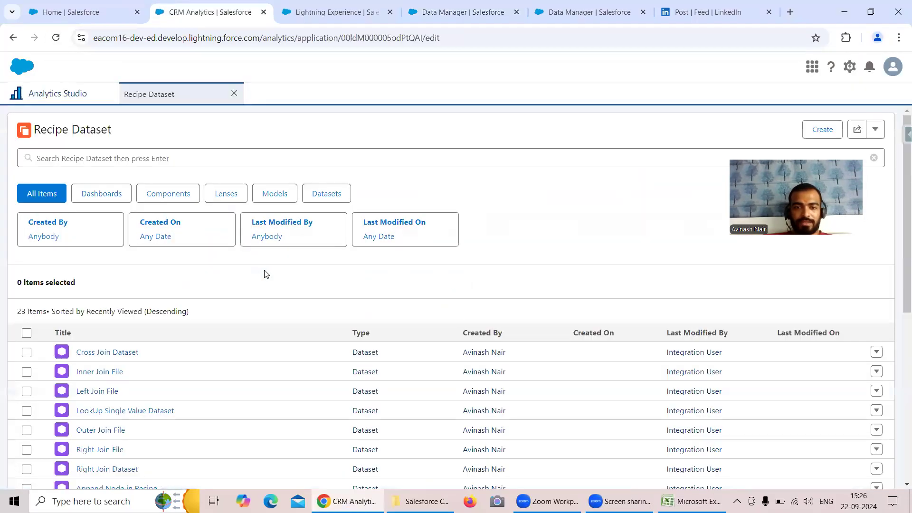
# Open the LookUp Multiple Value dataset from the Recipe Dataset app in a new lens and show its rows as a table.
pyautogui.scroll(-5, 266, 275)
pyautogui.scroll(-2, 267, 275)
pyautogui.click(166, 455)
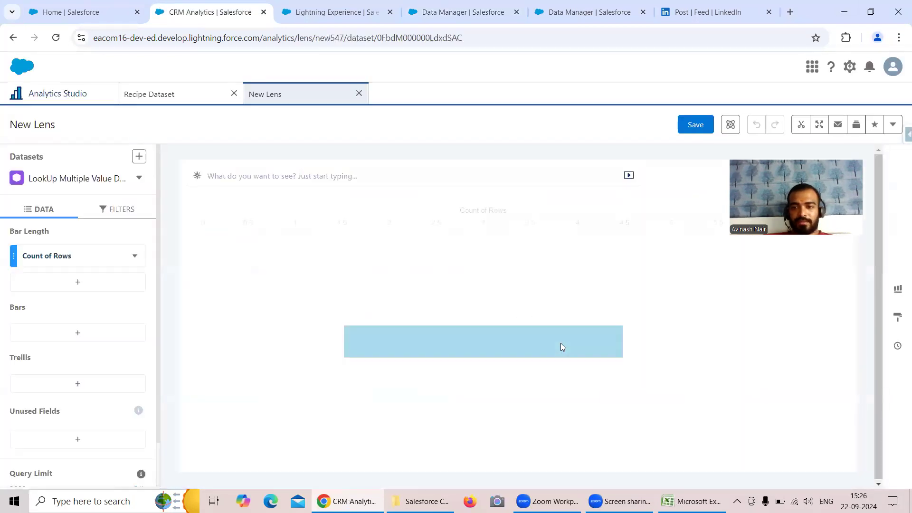
pyautogui.moveTo(759, 351)
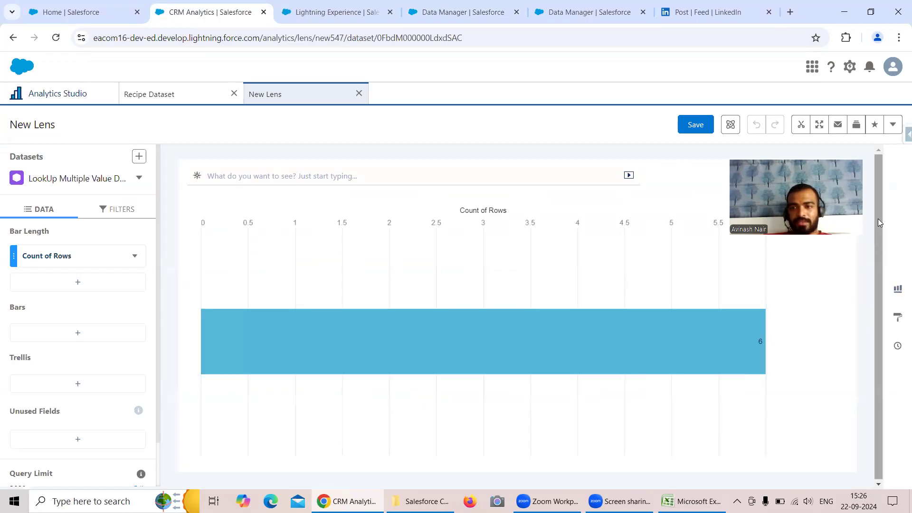
pyautogui.click(818, 173)
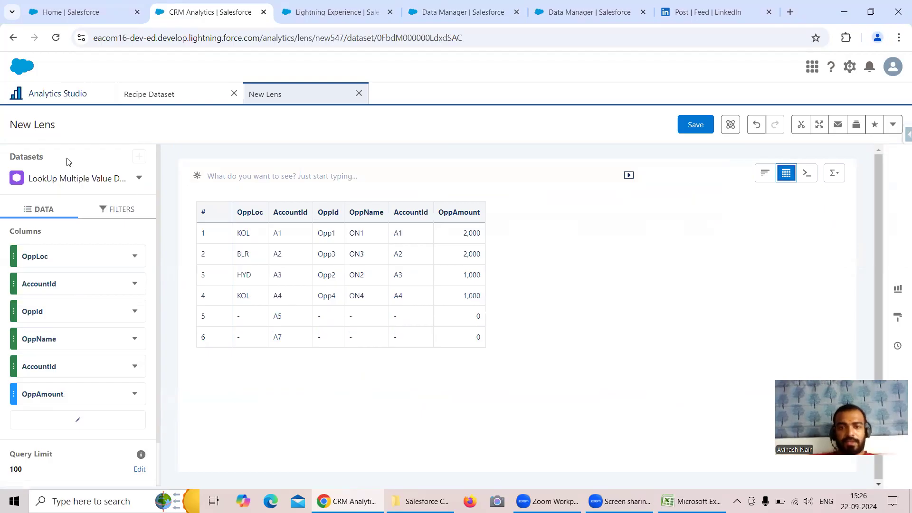
# Return the lens to a chart and group its bars by AccountName.
pyautogui.click(765, 173)
pyautogui.click(98, 337)
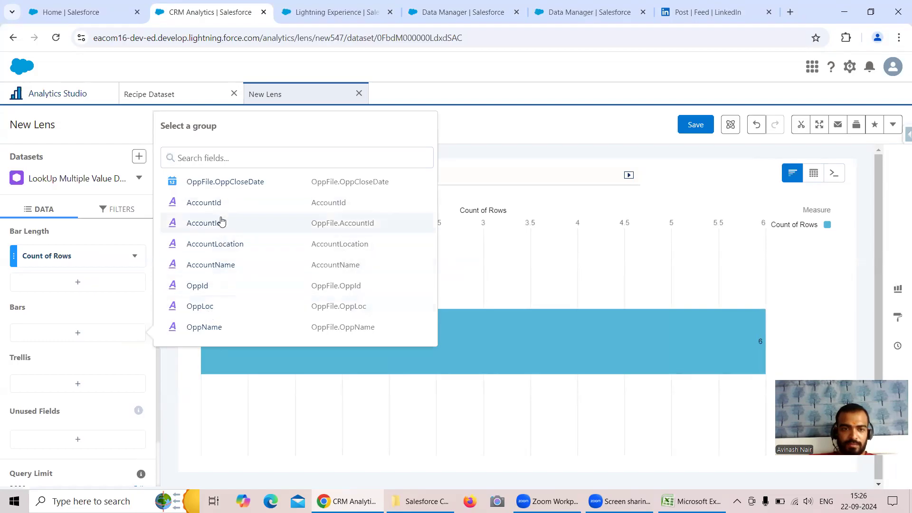
pyautogui.click(225, 269)
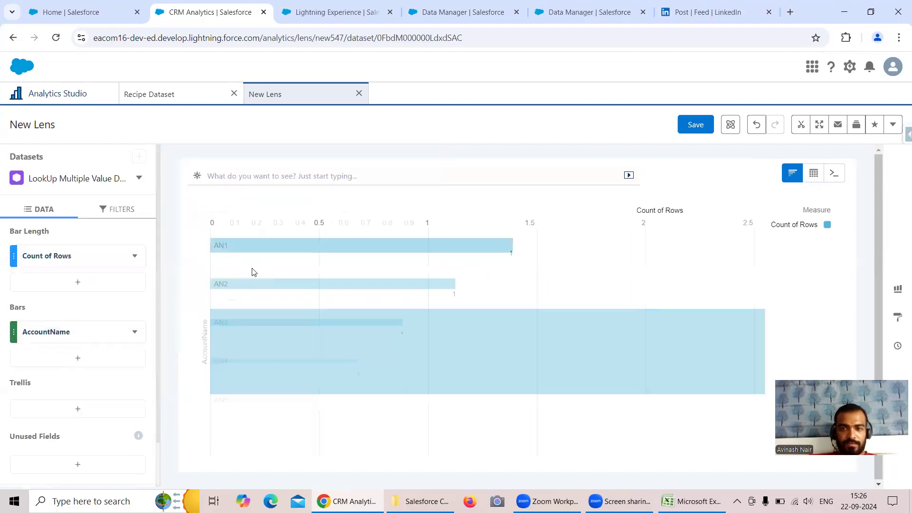
# Add OppName as a second bar grouping beneath AccountName in the lens chart.
pyautogui.click(79, 357)
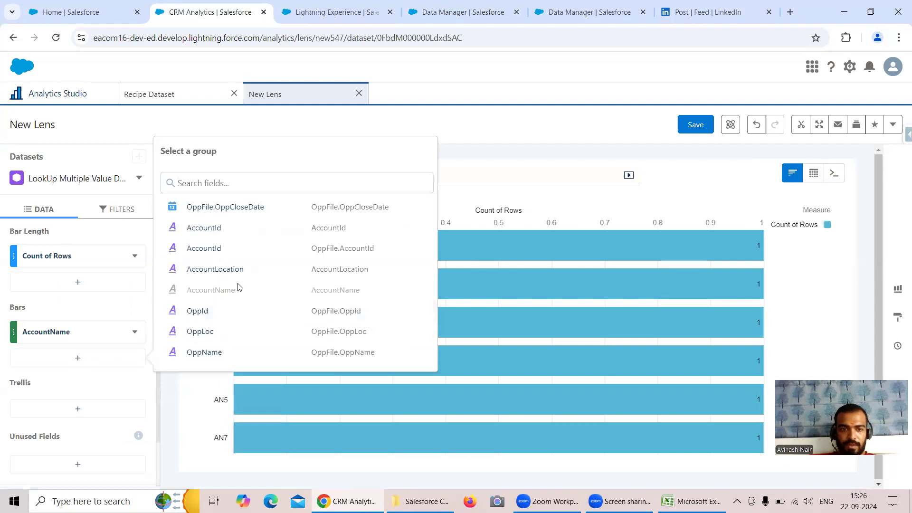
pyautogui.click(218, 351)
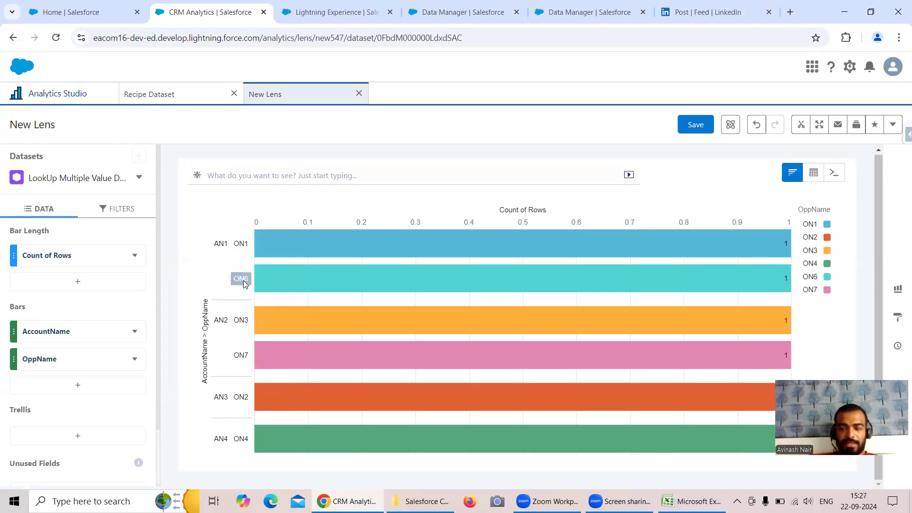
# Open the LookUp Multiple Value Dataset in another lens as a values table and compare it with the grouped chart.
pyautogui.click(54, 95)
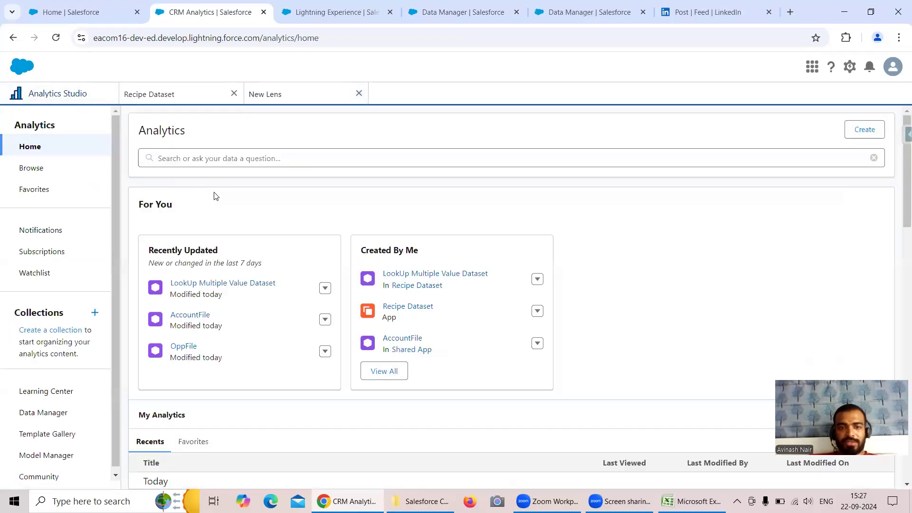
pyautogui.click(248, 284)
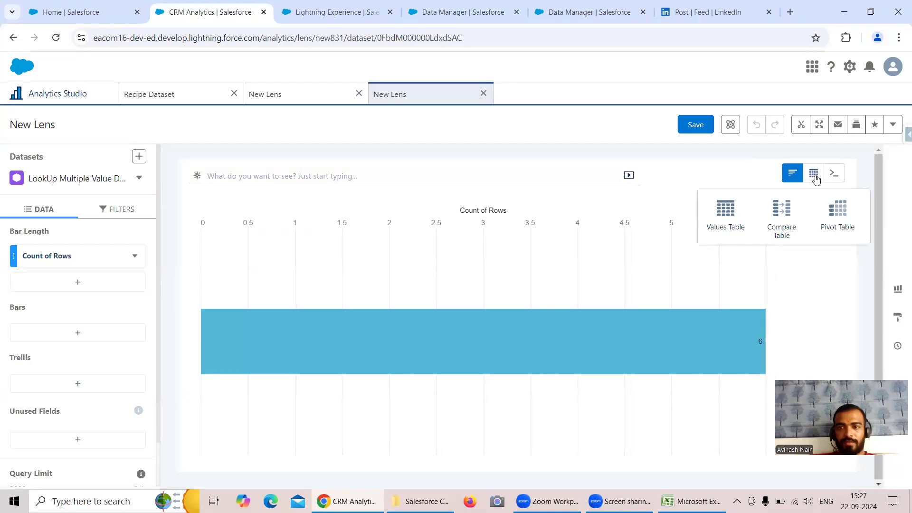
pyautogui.click(717, 215)
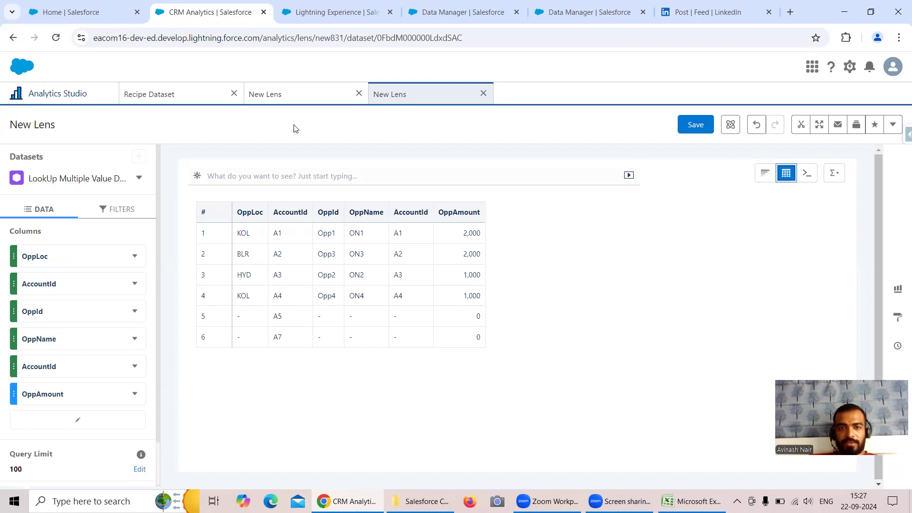
pyautogui.click(291, 94)
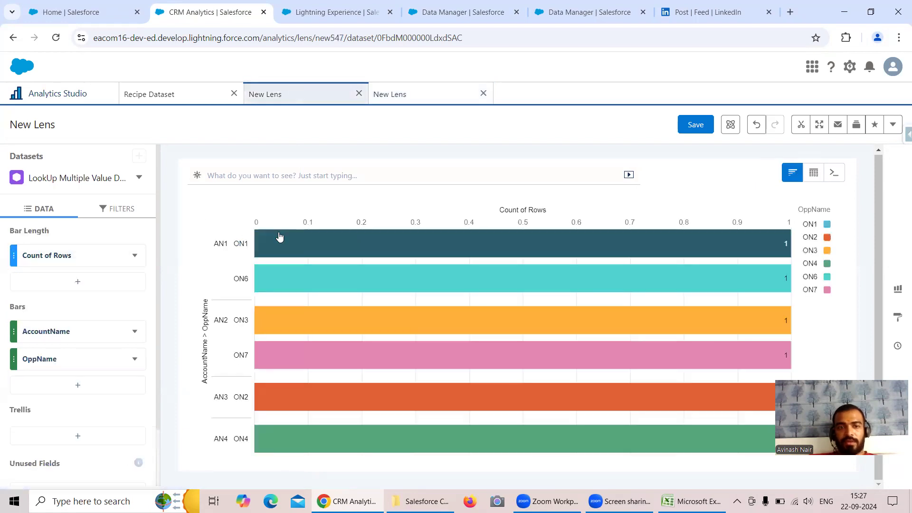
pyautogui.moveTo(301, 284)
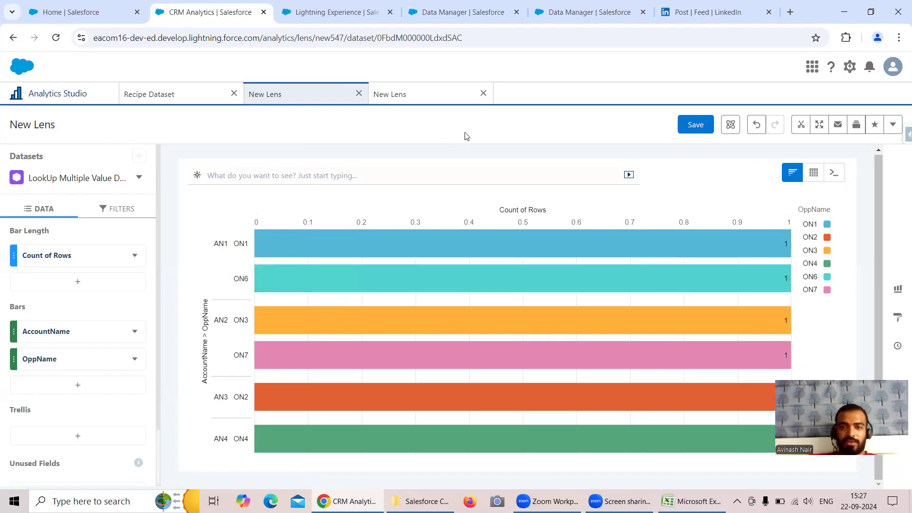
pyautogui.click(428, 98)
# Open the LookUp Multiple Value Dataset from the Analytics home in a further lens and display it as a compare table.
pyautogui.click(73, 93)
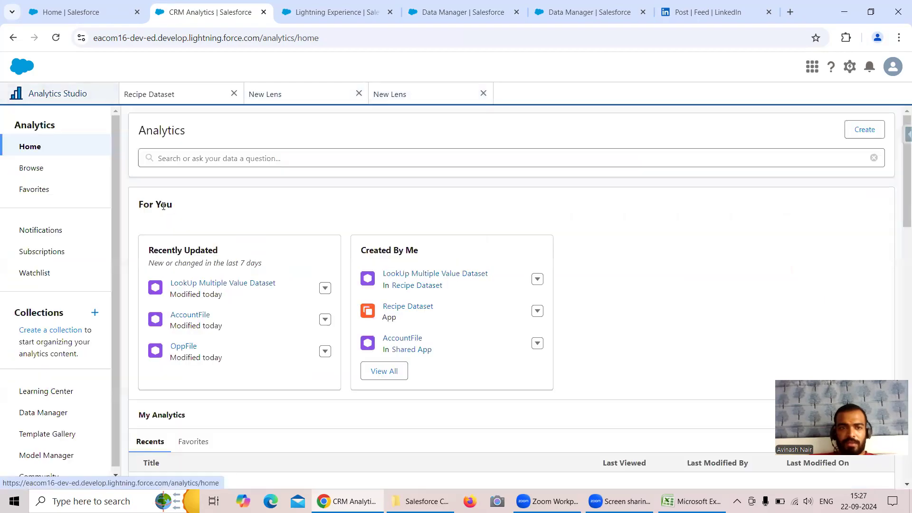
pyautogui.click(194, 284)
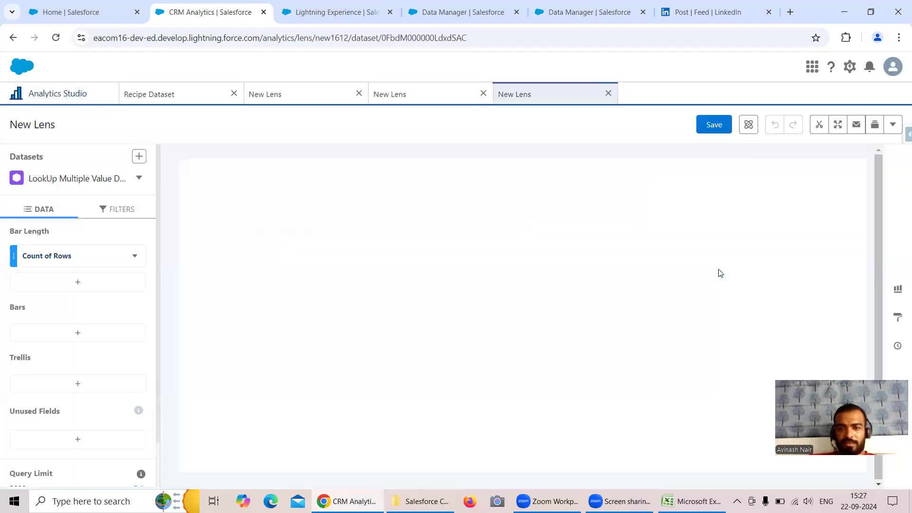
pyautogui.moveTo(816, 178)
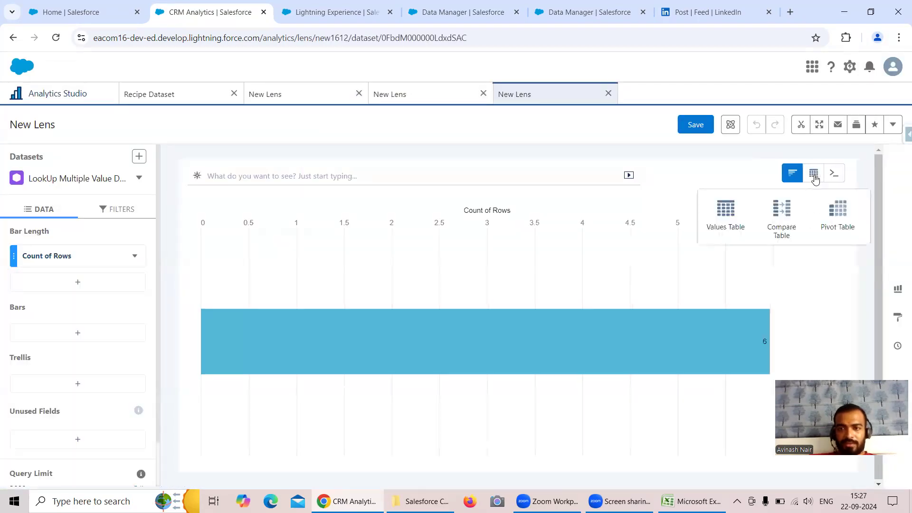
pyautogui.click(774, 215)
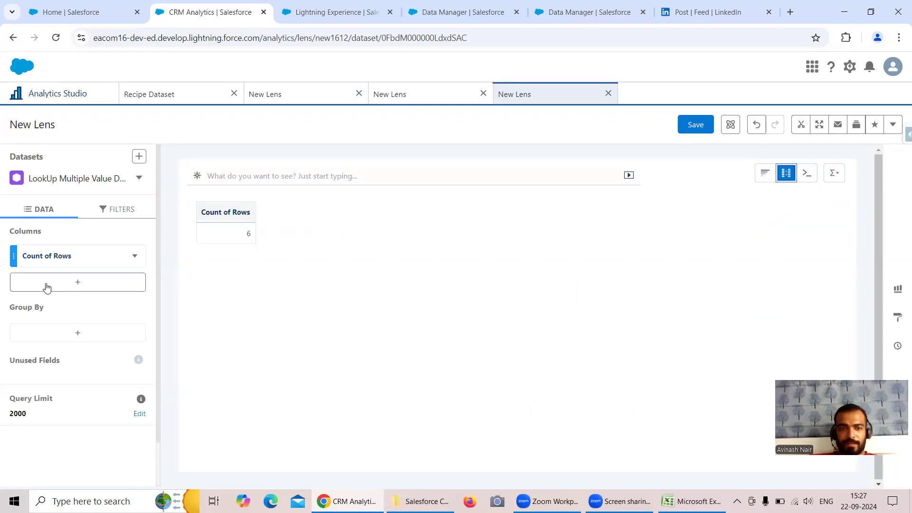
# Group the compare table by AccountName and OppName.
pyautogui.click(67, 336)
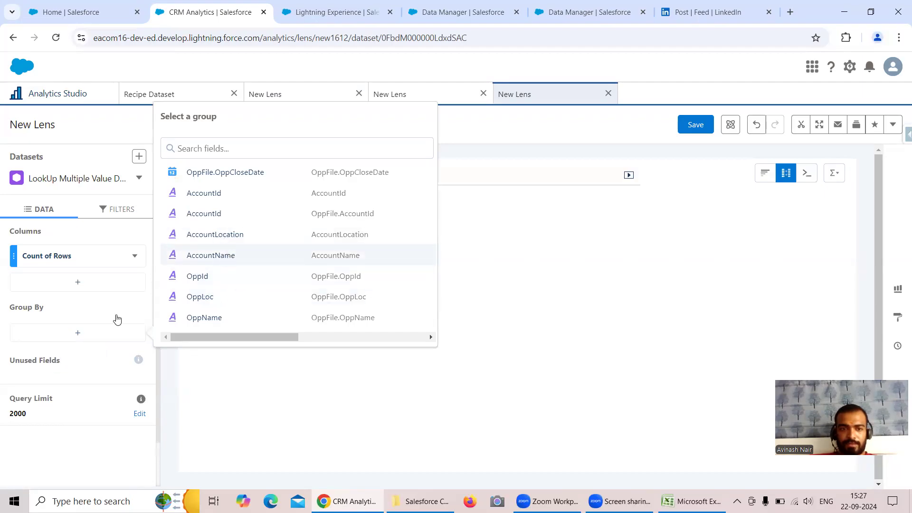
pyautogui.click(236, 261)
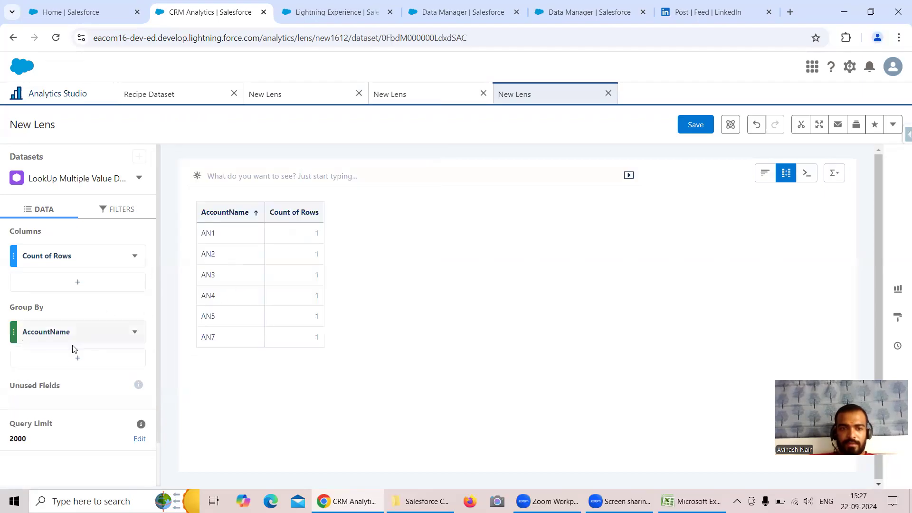
pyautogui.click(75, 358)
pyautogui.click(232, 344)
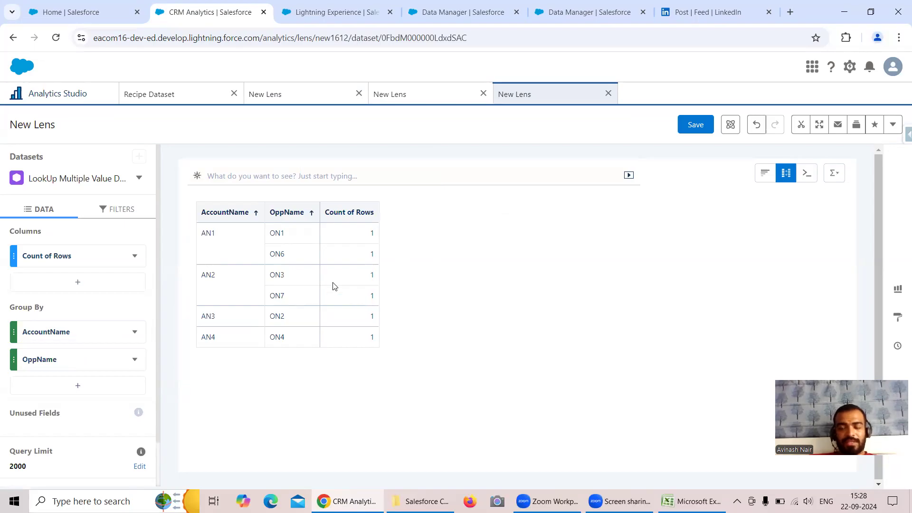
# Check the values-table lens and the Recipe Dataset app's dataset list, and switch to Excel to review the two lookup join tables.
pyautogui.click(402, 97)
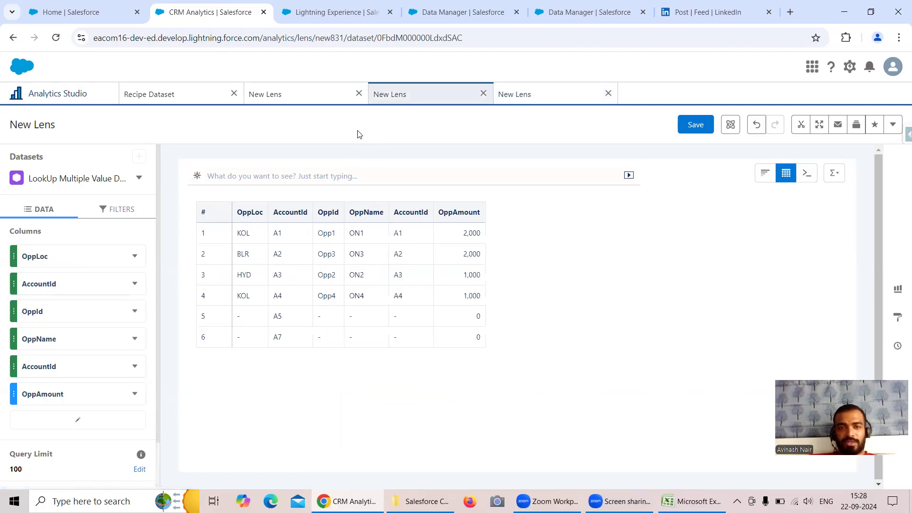
pyautogui.click(165, 95)
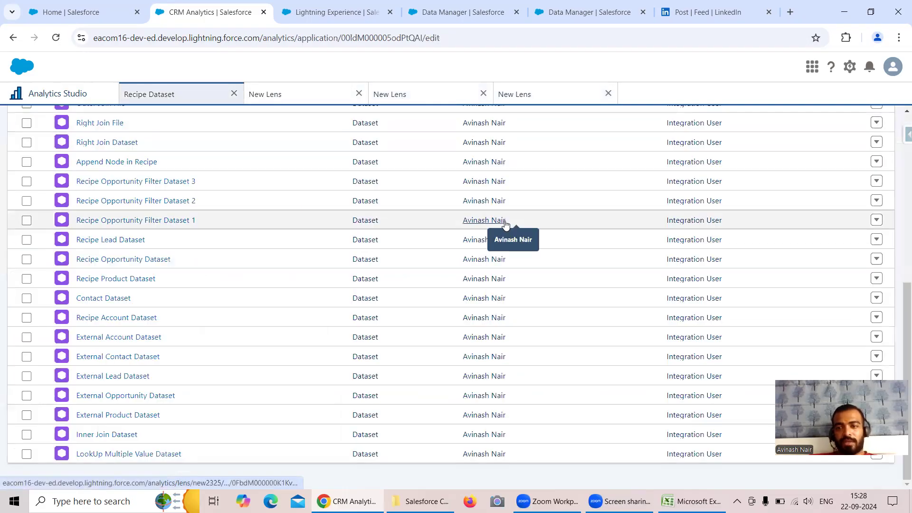
pyautogui.hotkey('alt', 'Tab')
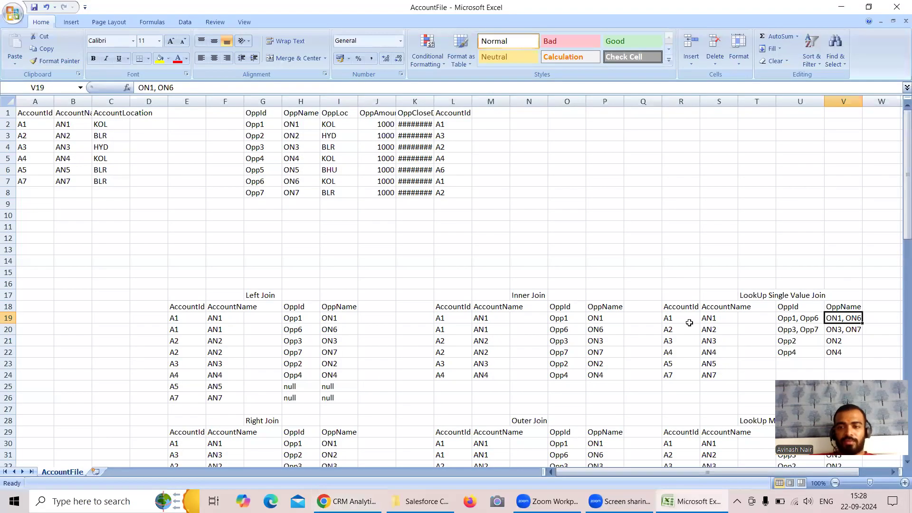
pyautogui.scroll(-3, 689, 323)
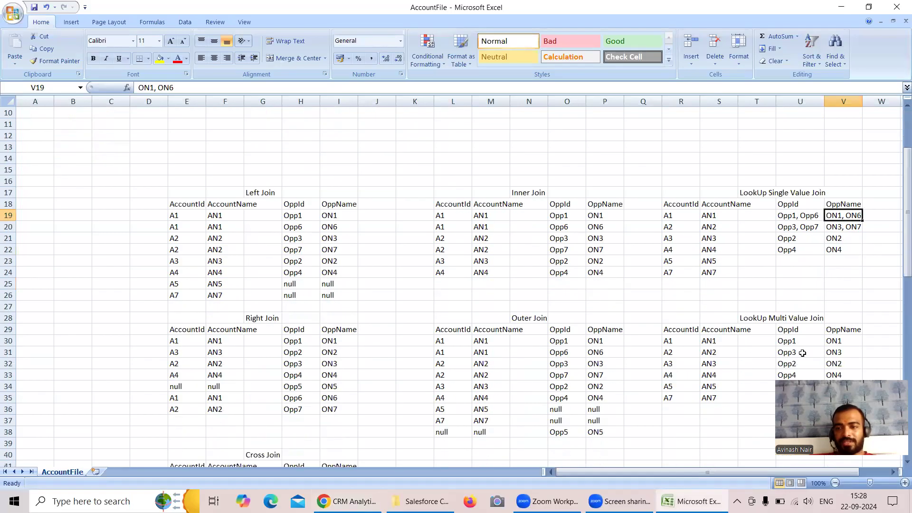